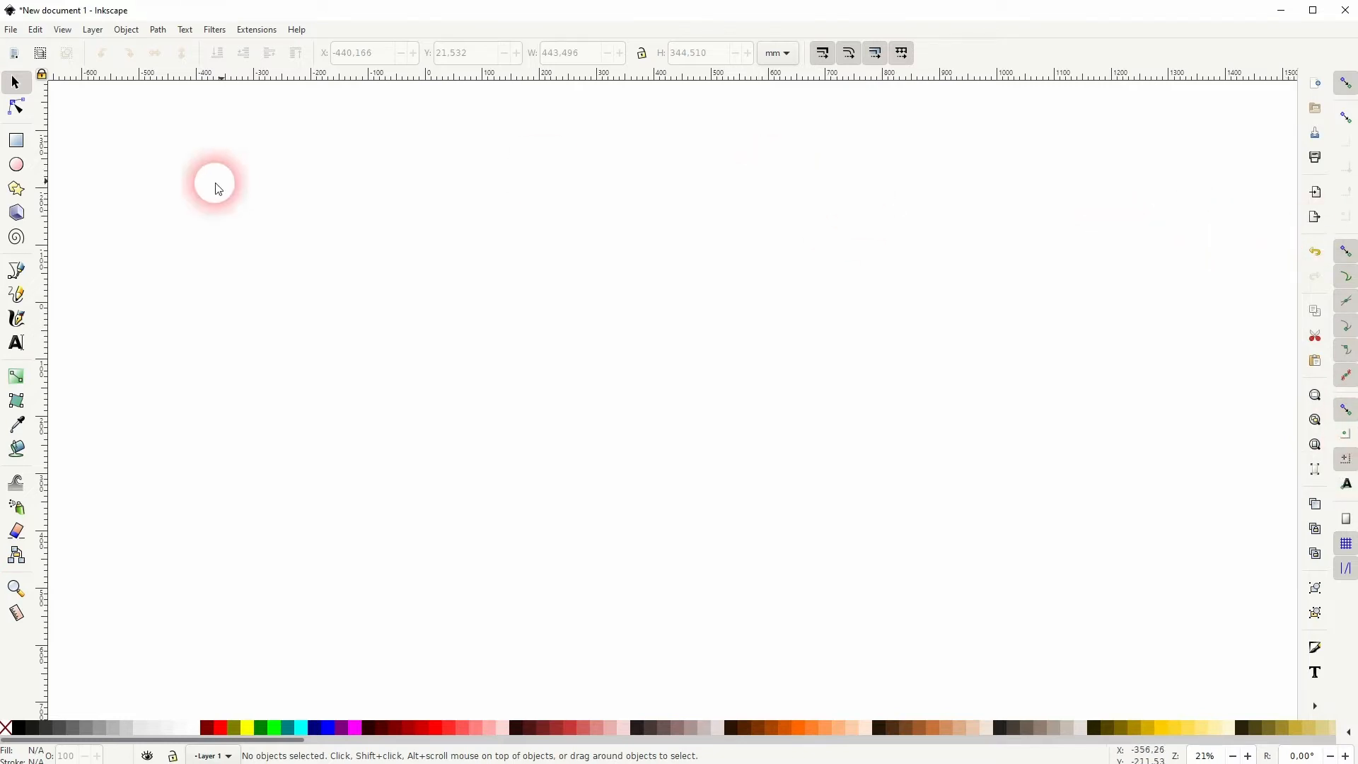
- Draw a black square about 473 mm wide and, beside it, a red circle with a radius of about 214 mm
left_click(16, 140)
left_click_drag(380, 249, 670, 518)
left_click(16, 84)
left_click(16, 164)
left_click_drag(156, 295, 283, 431)
left_click(216, 730)
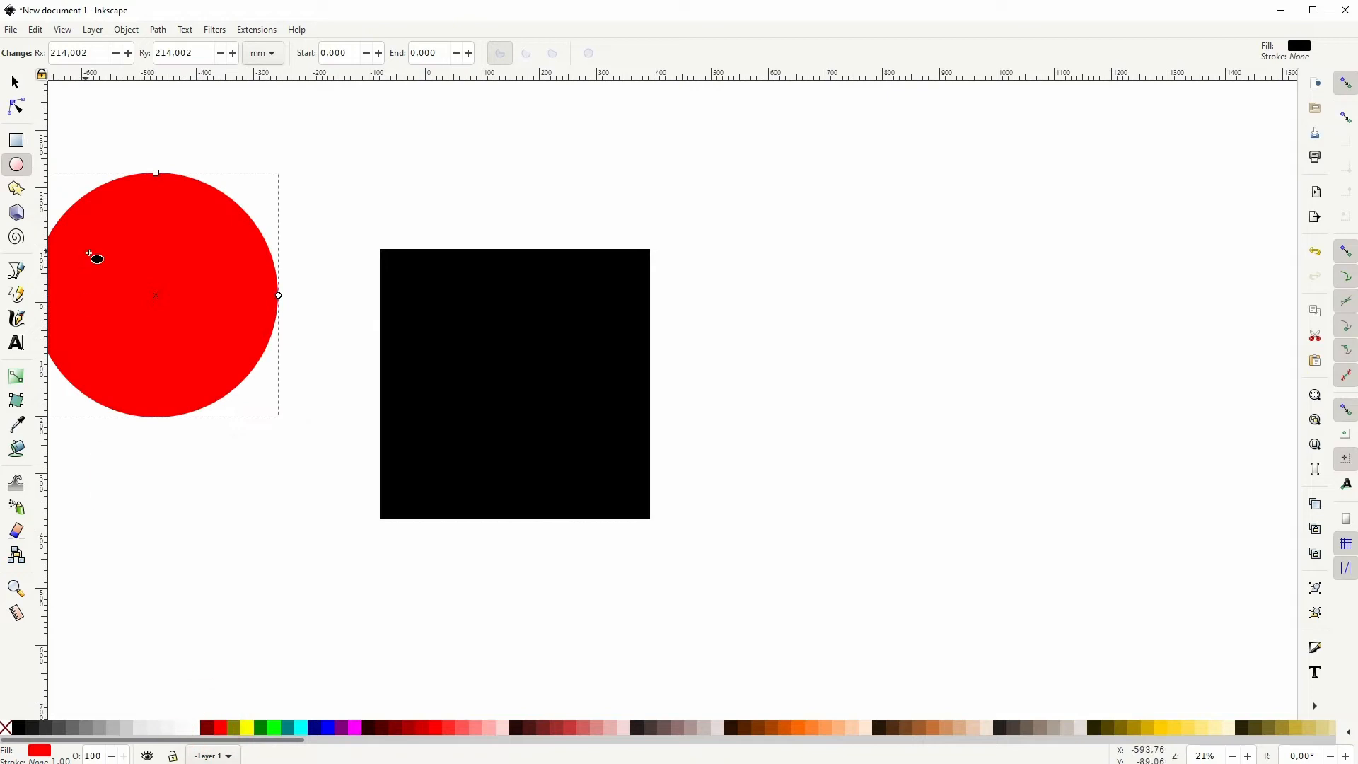
- Centre the red circle on the black square and enlarge it uniformly about its centre until it touches the square's sides
left_click(16, 84)
left_click_drag(133, 249, 521, 366)
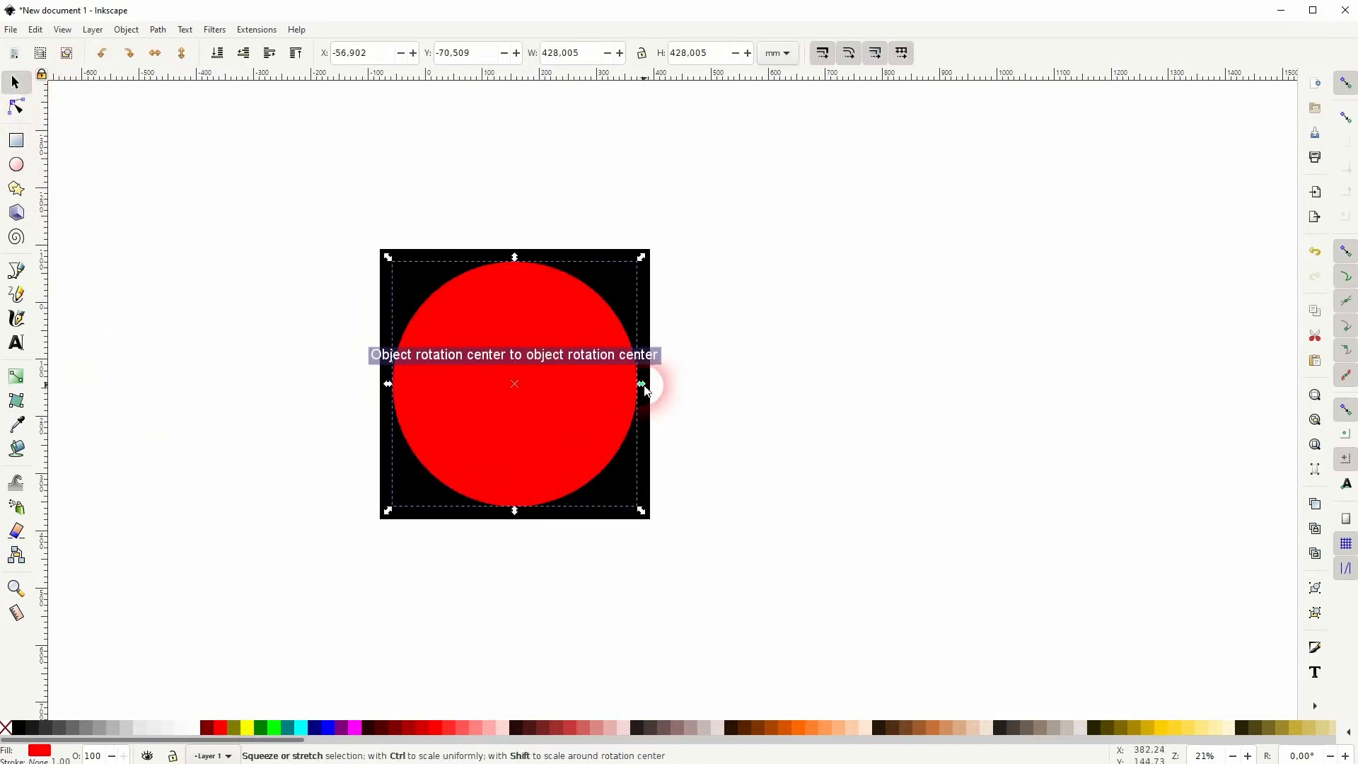
left_click_drag(644, 386, 651, 389)
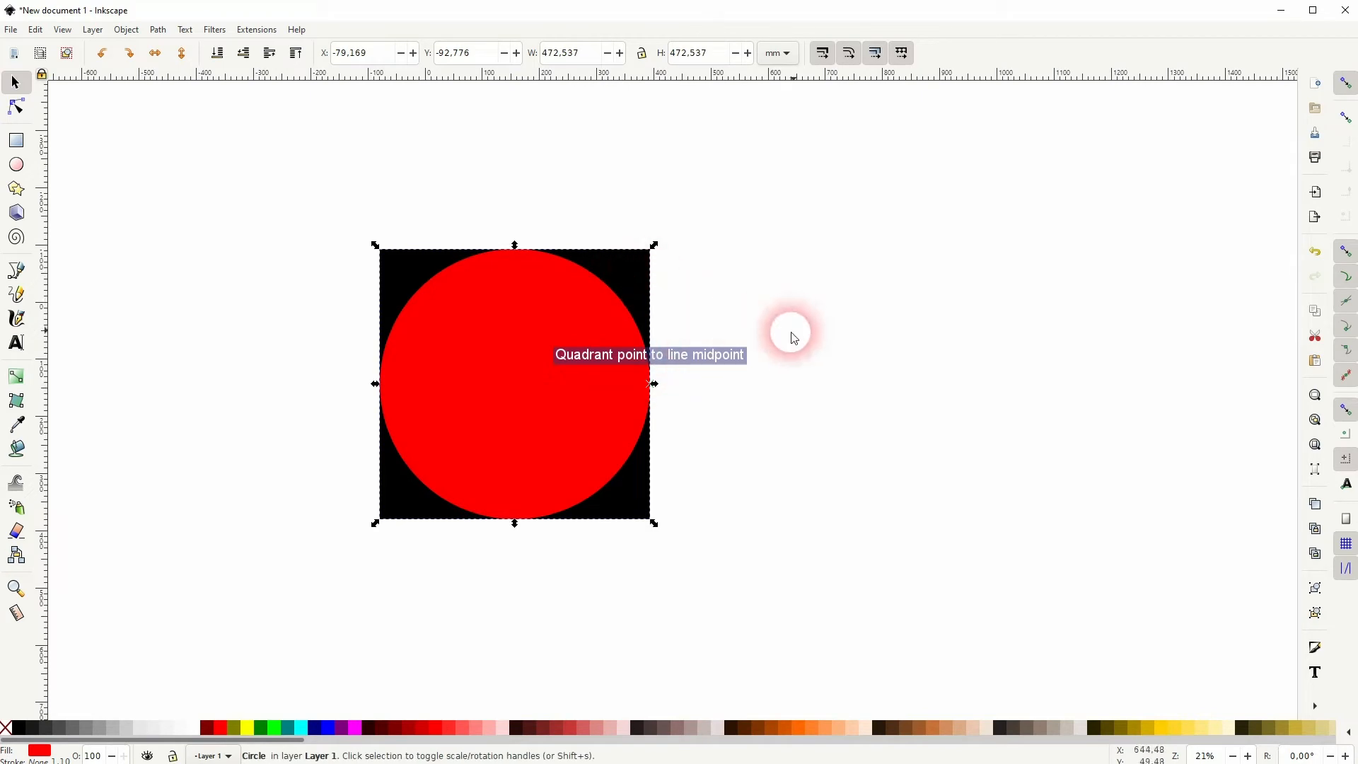
- Rotate the square and circle together by 45 degrees so the square stands on its corner
left_click(285, 591)
left_click_drag(285, 589, 810, 204)
left_click(532, 369)
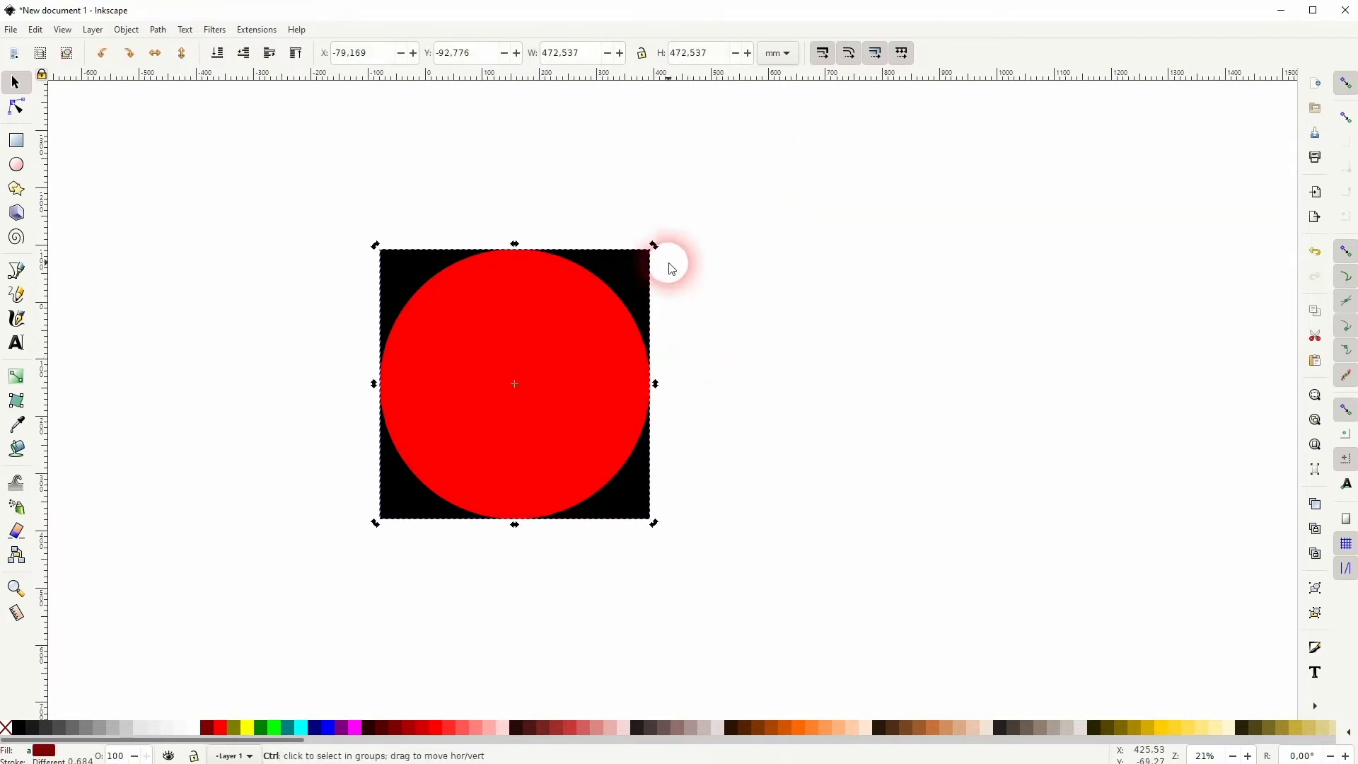
left_click_drag(641, 238, 516, 208)
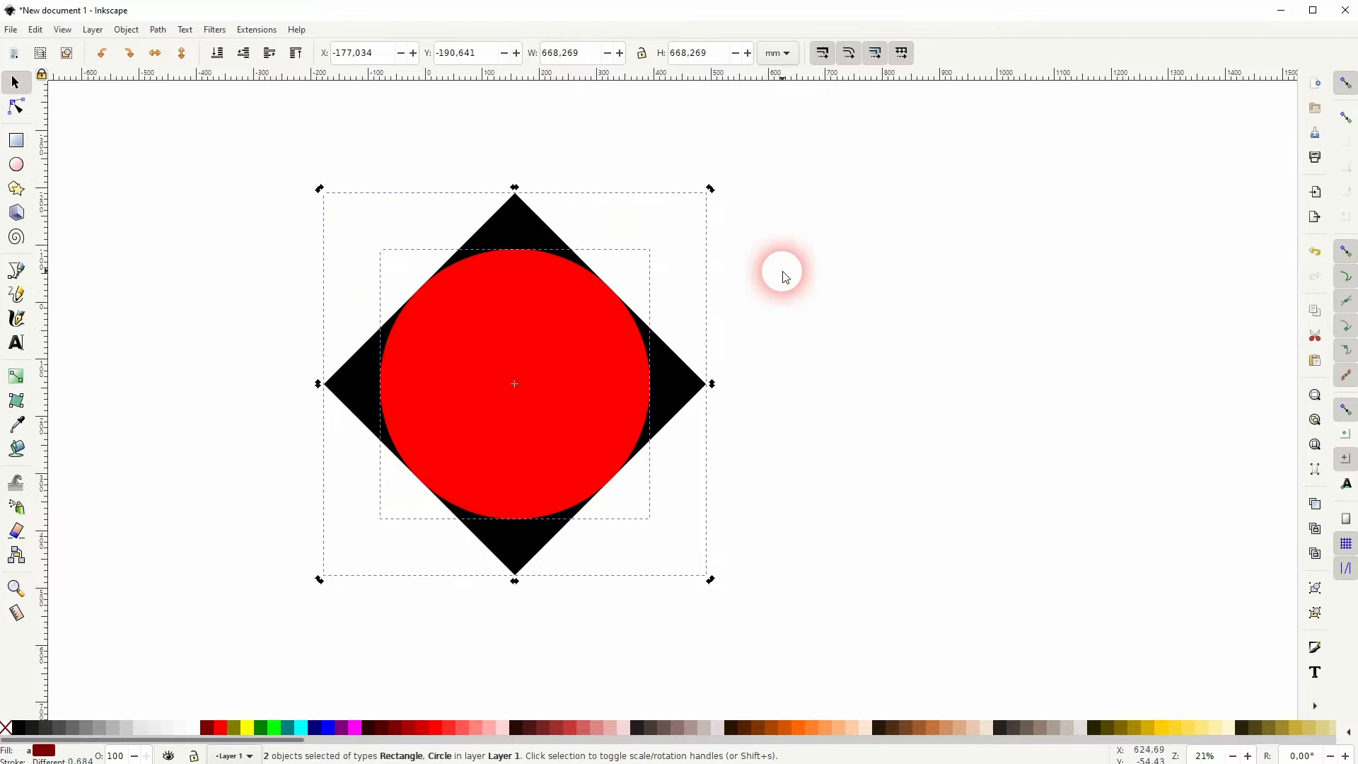
left_click(723, 312)
- Convert the red circle to a path and insert a node midway between its two upper nodes
left_click(518, 337)
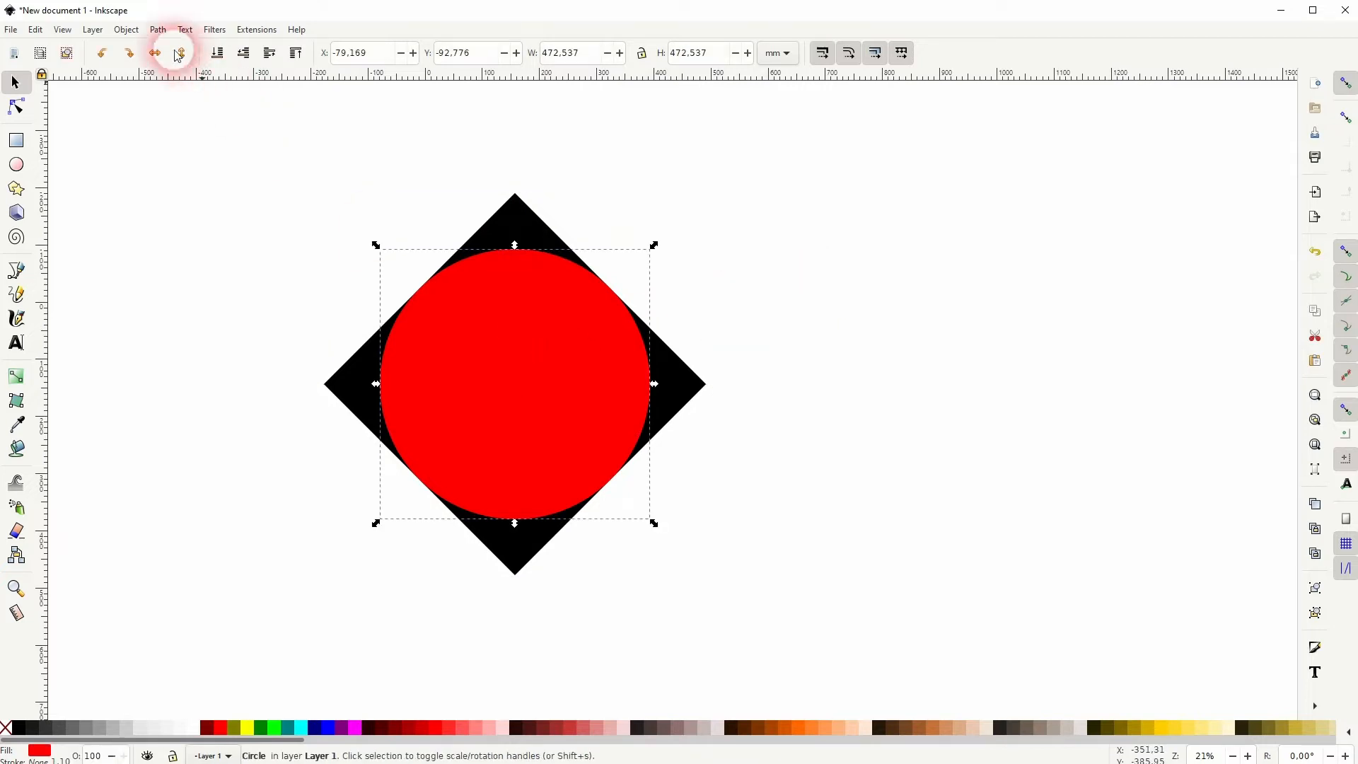
left_click(159, 32)
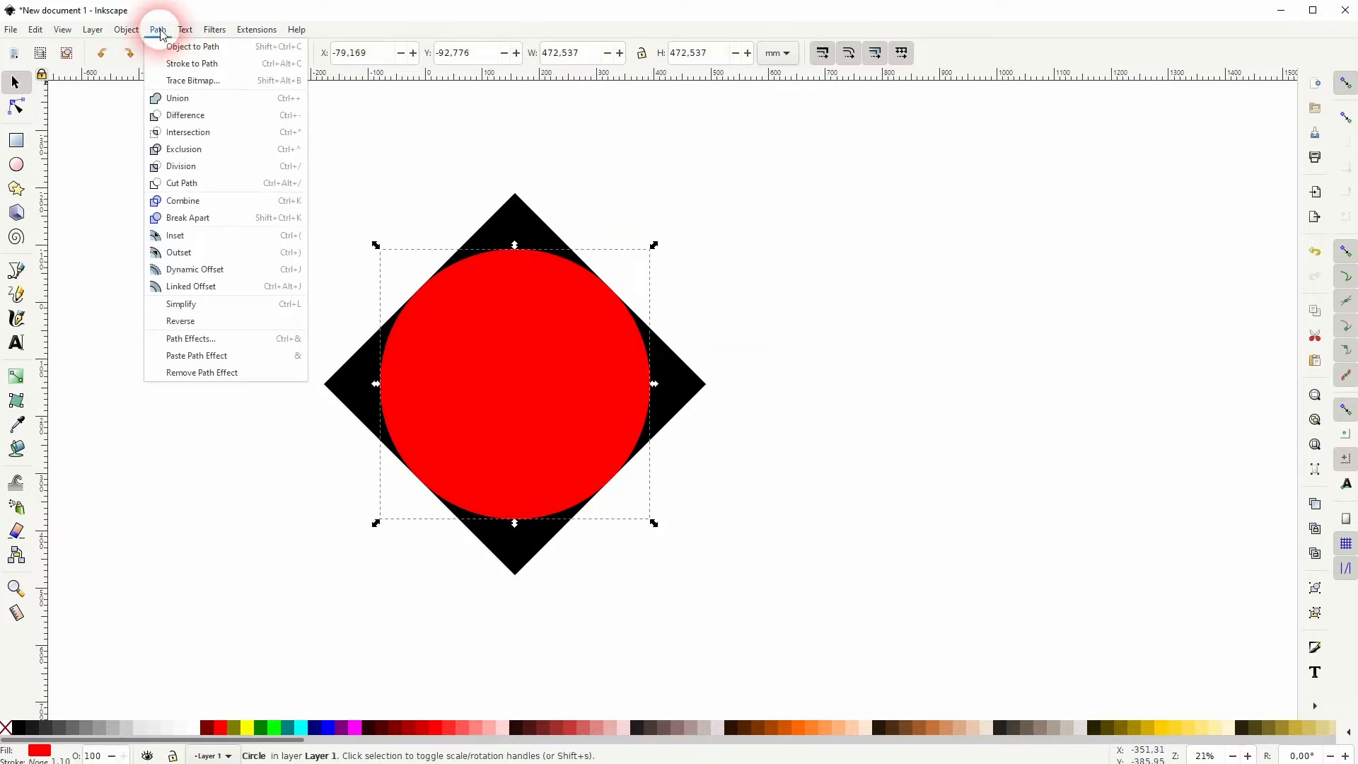
left_click(202, 47)
left_click(16, 106)
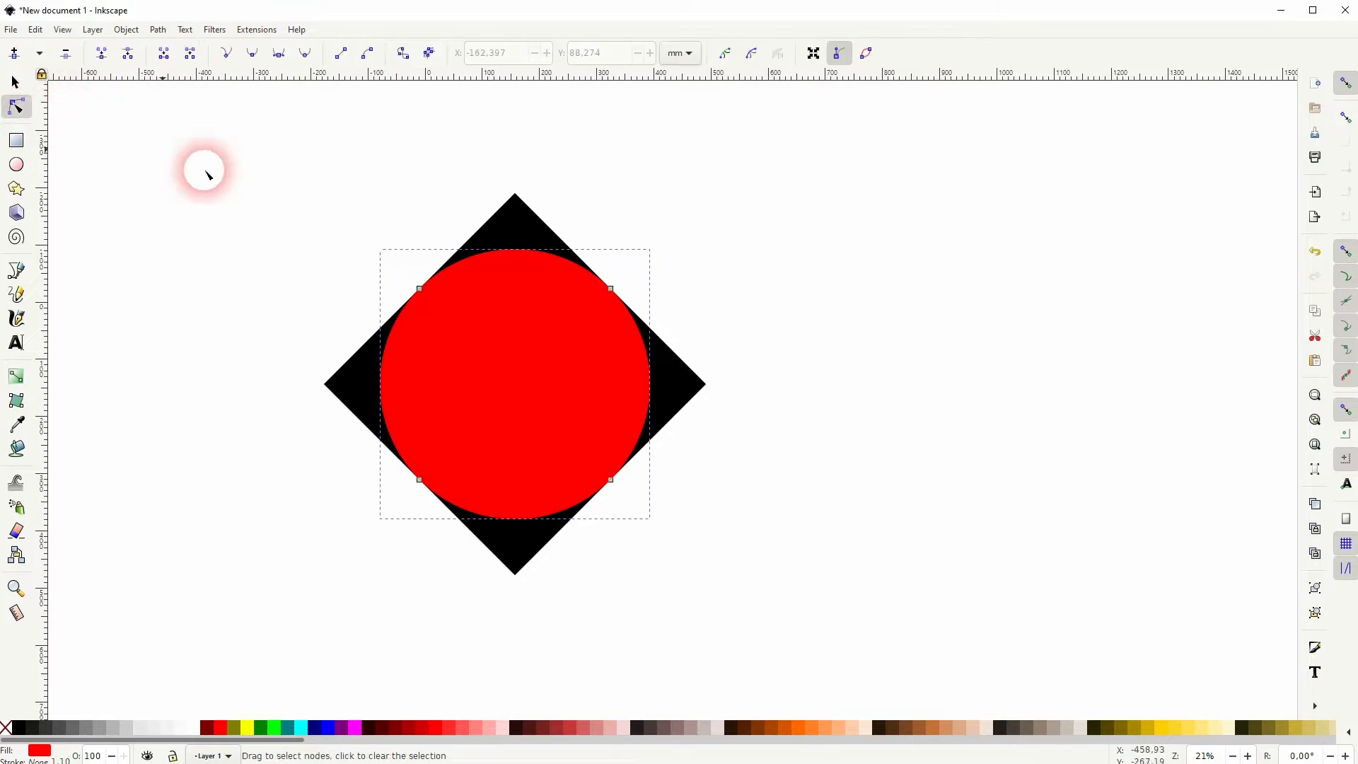
left_click_drag(350, 252, 674, 320)
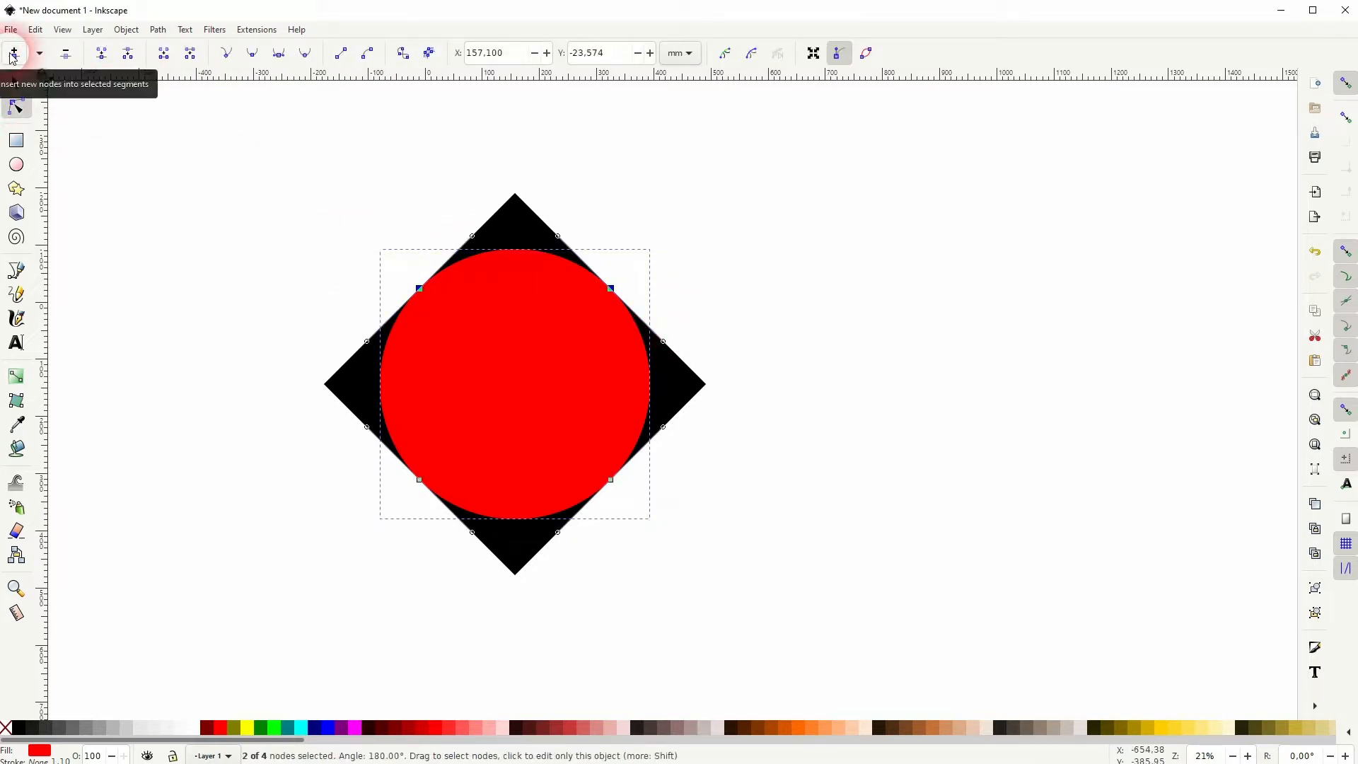
left_click(13, 56)
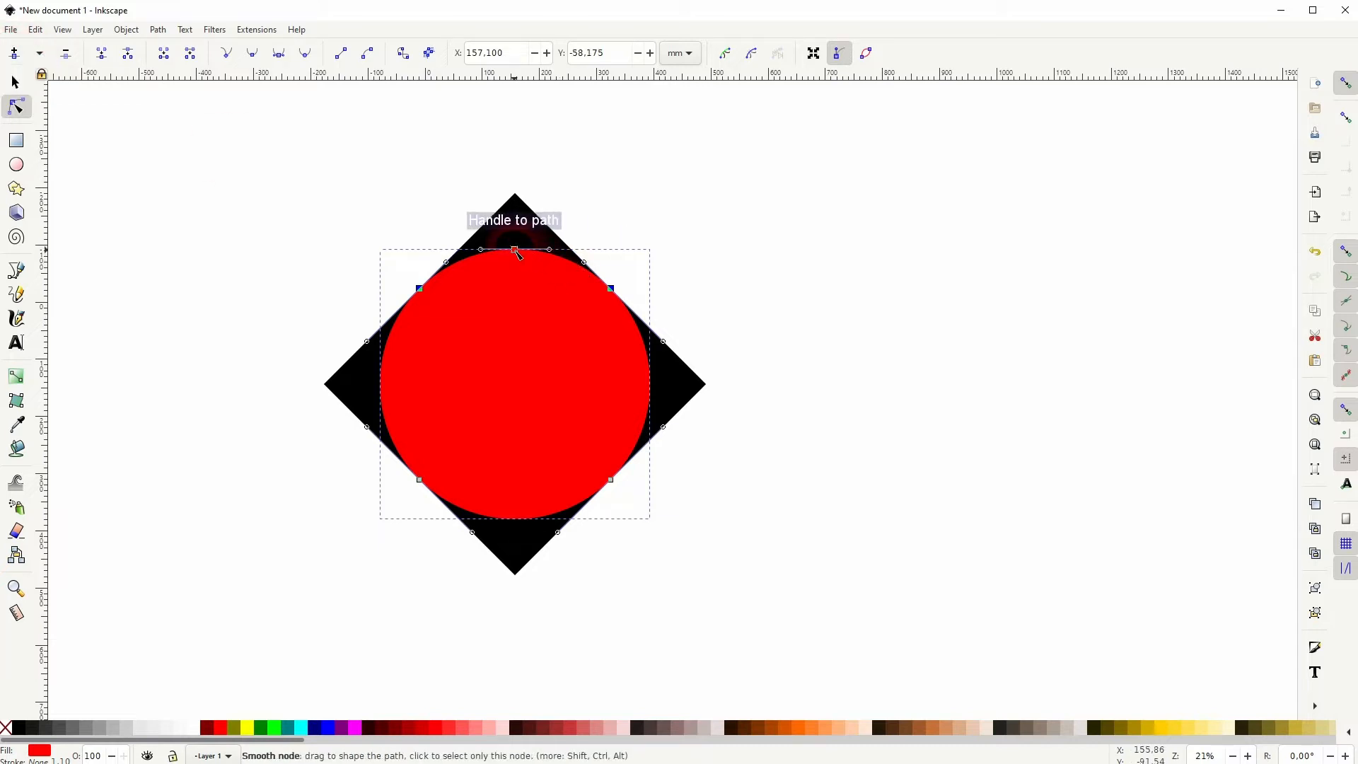
- Move the circle's new top node onto the diamond's top corner and retract both its handles to form a sharp teardrop tip
left_click_drag(517, 250, 519, 208)
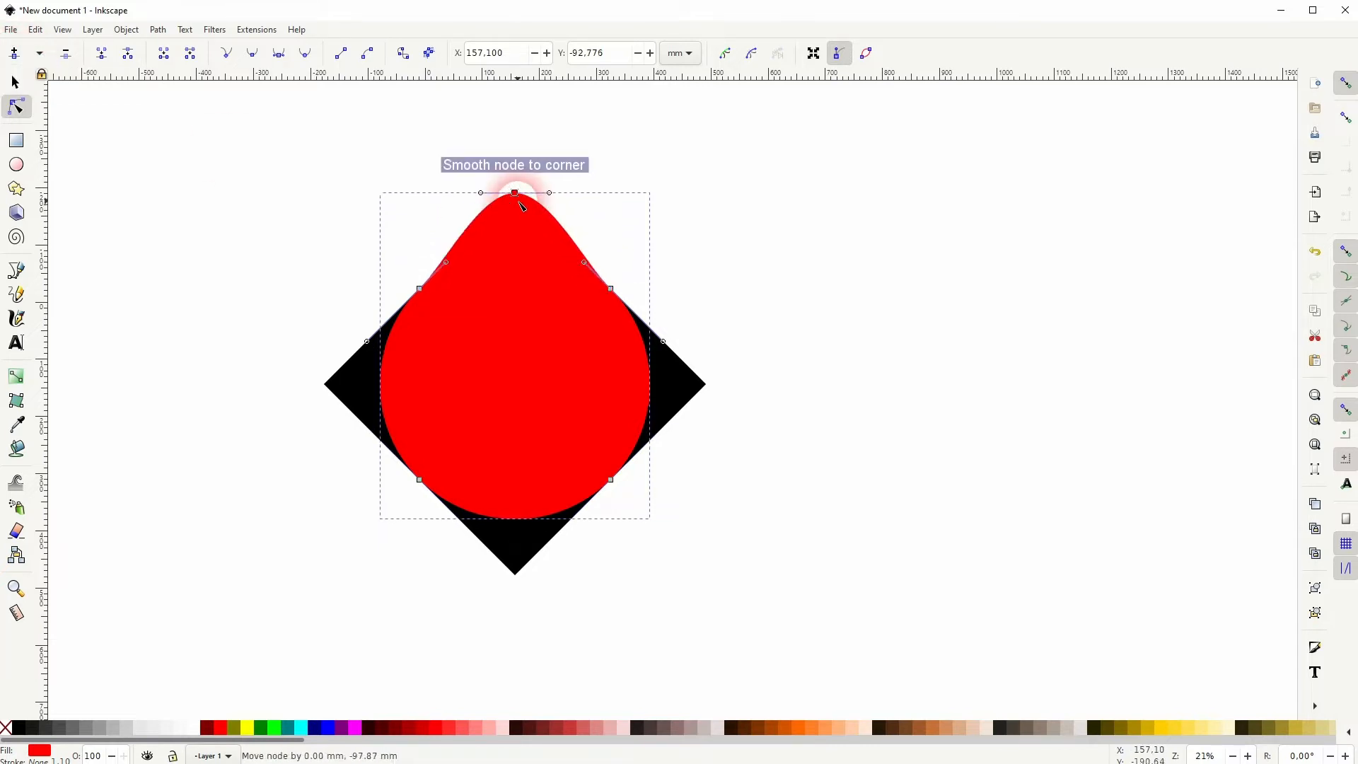
scroll(520, 204, "up", 5, "ctrl")
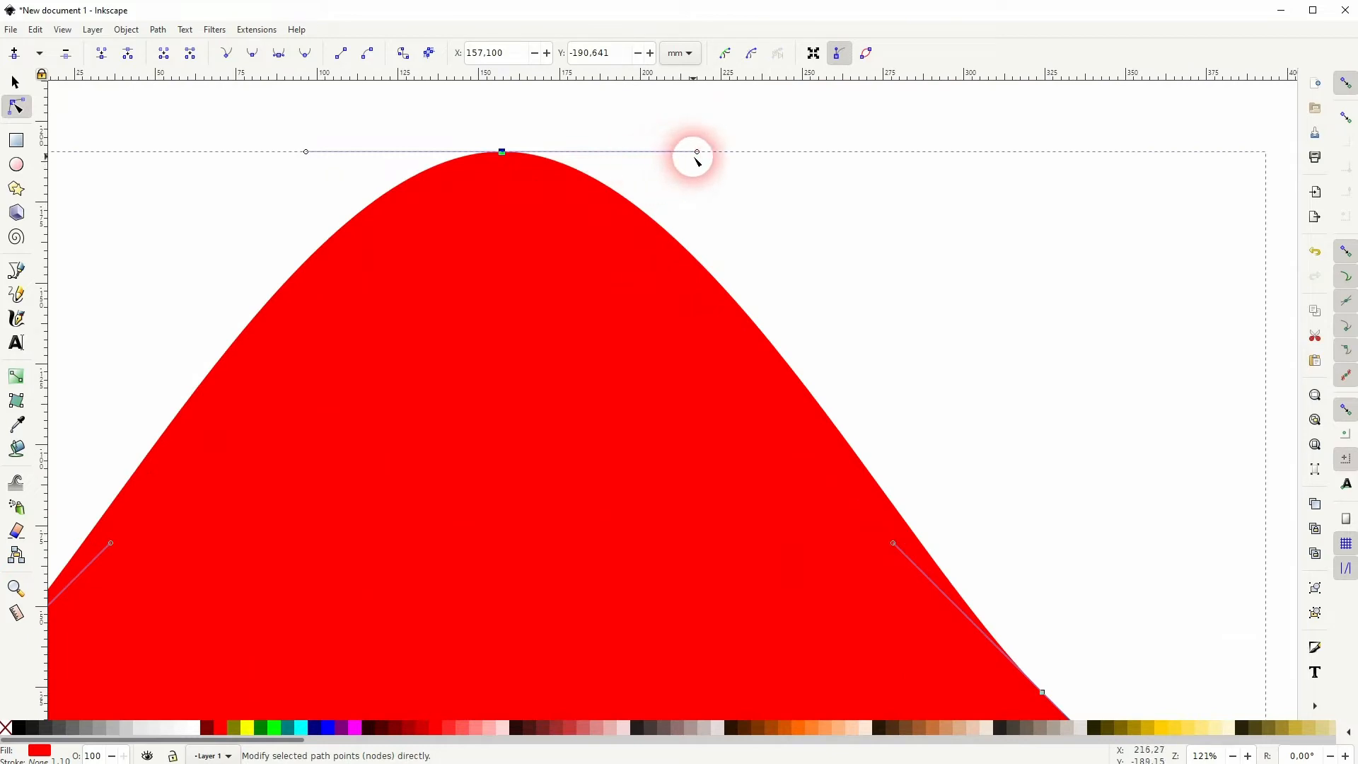
left_click_drag(696, 152, 503, 152)
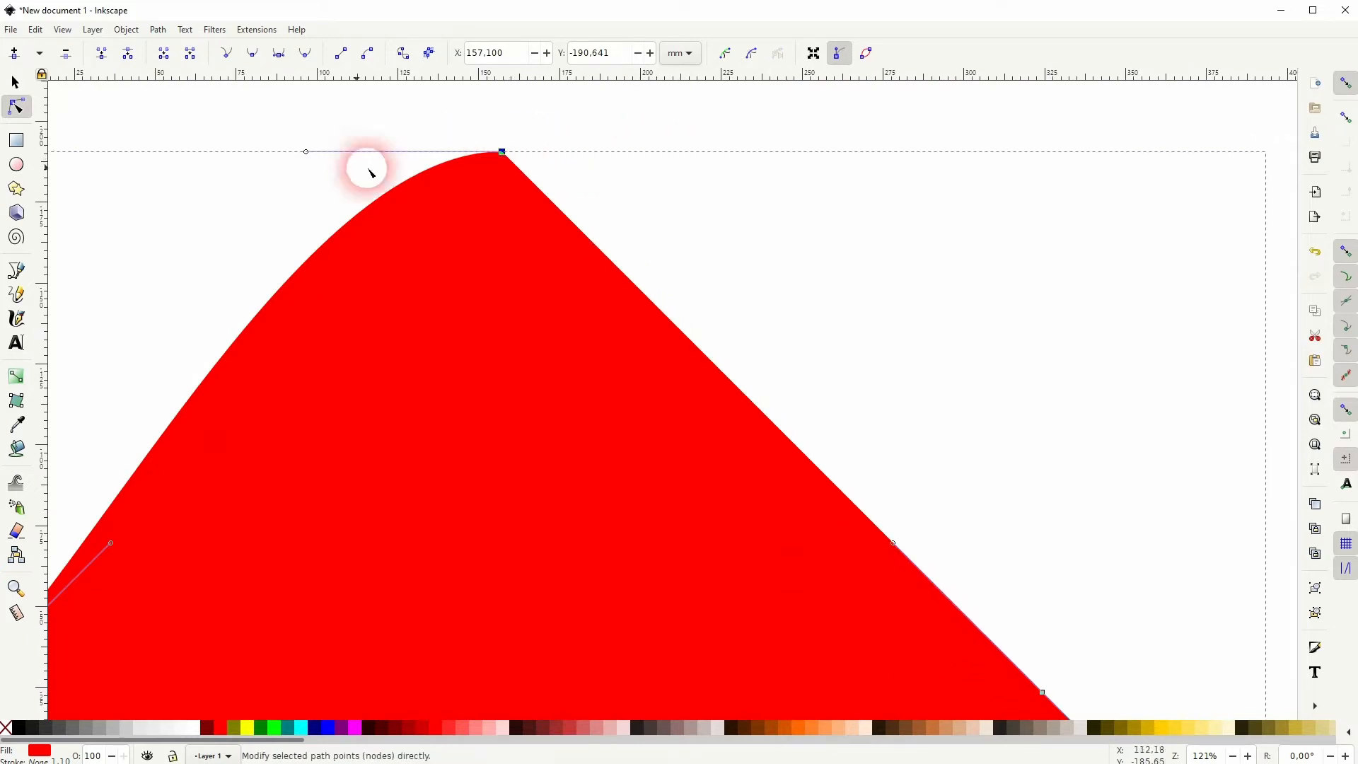
left_click_drag(306, 151, 502, 152)
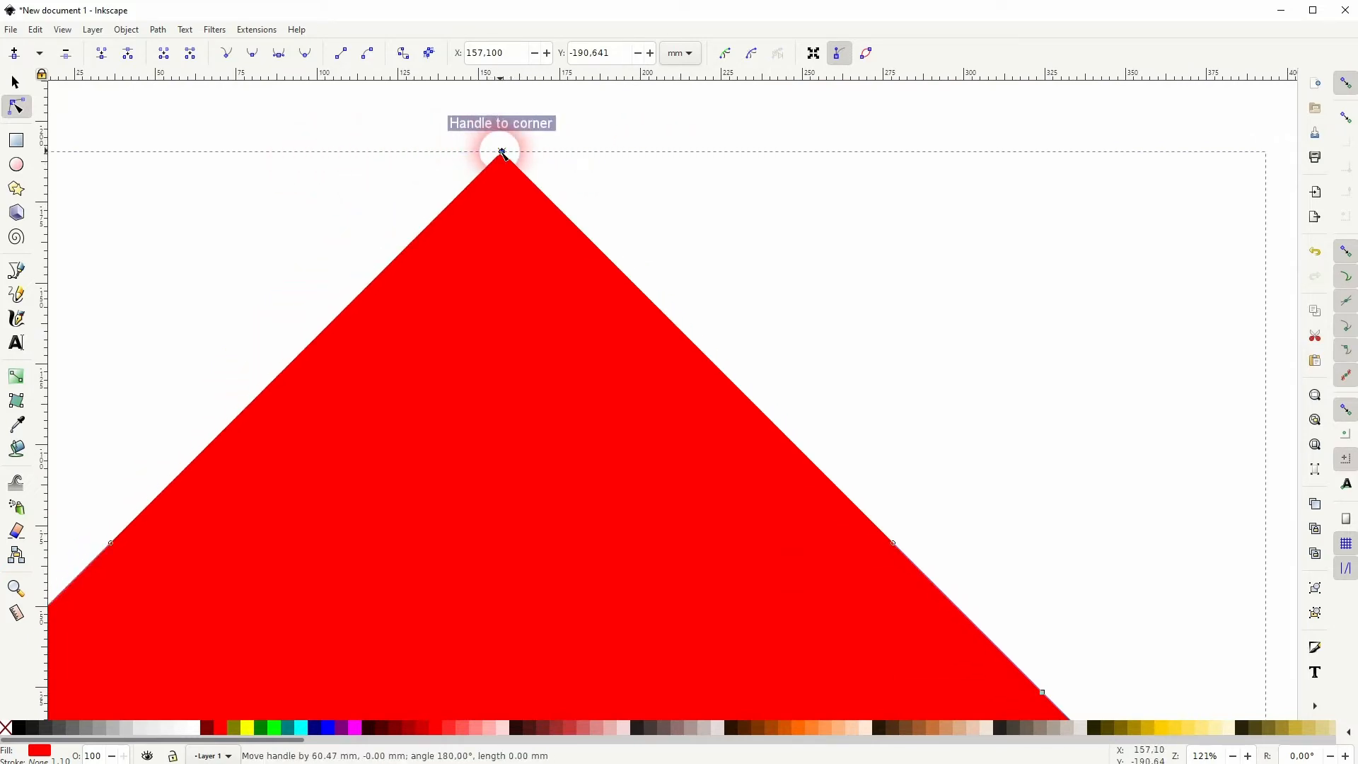
left_click(16, 83)
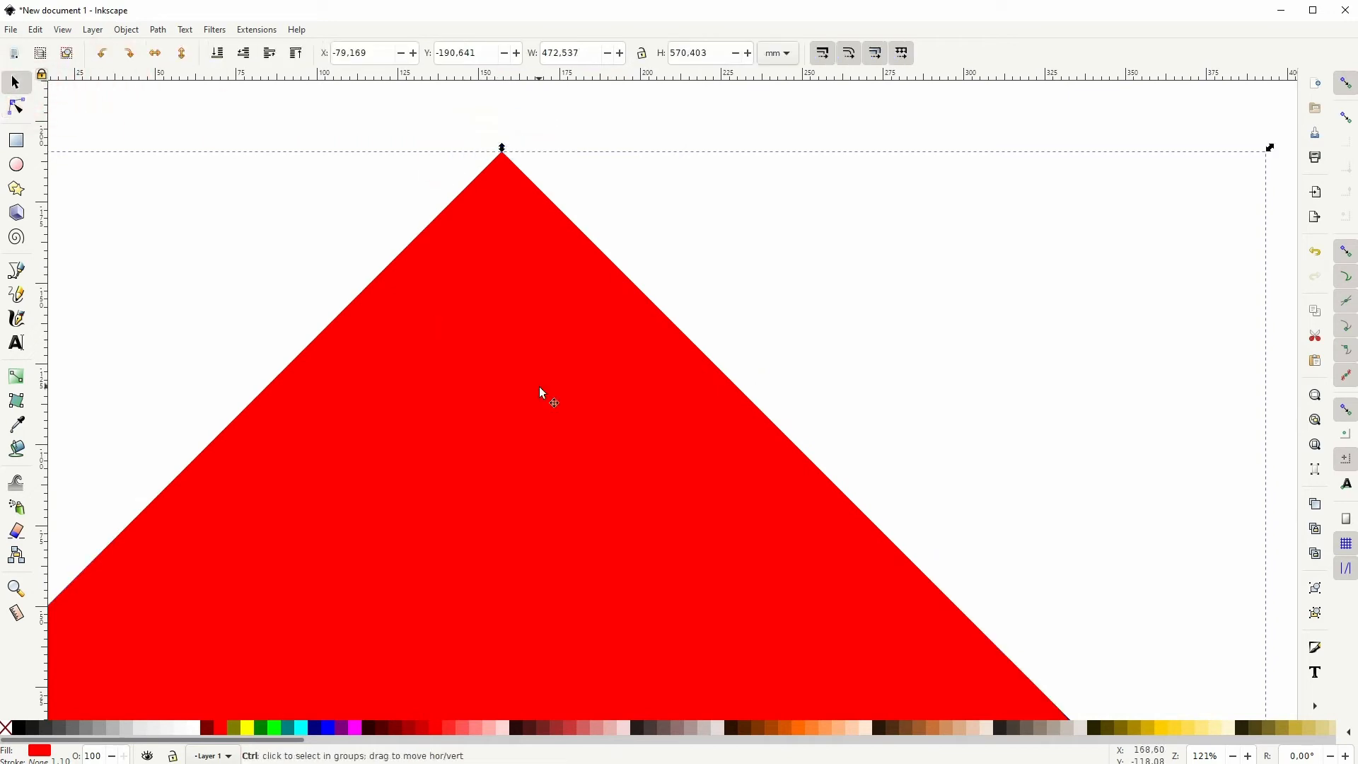
- Move the red teardrop off the diamond and rotate it 90 degrees clockwise so its tip points right
scroll(541, 393, "down", 5)
left_click_drag(530, 431, 967, 347)
key("space")
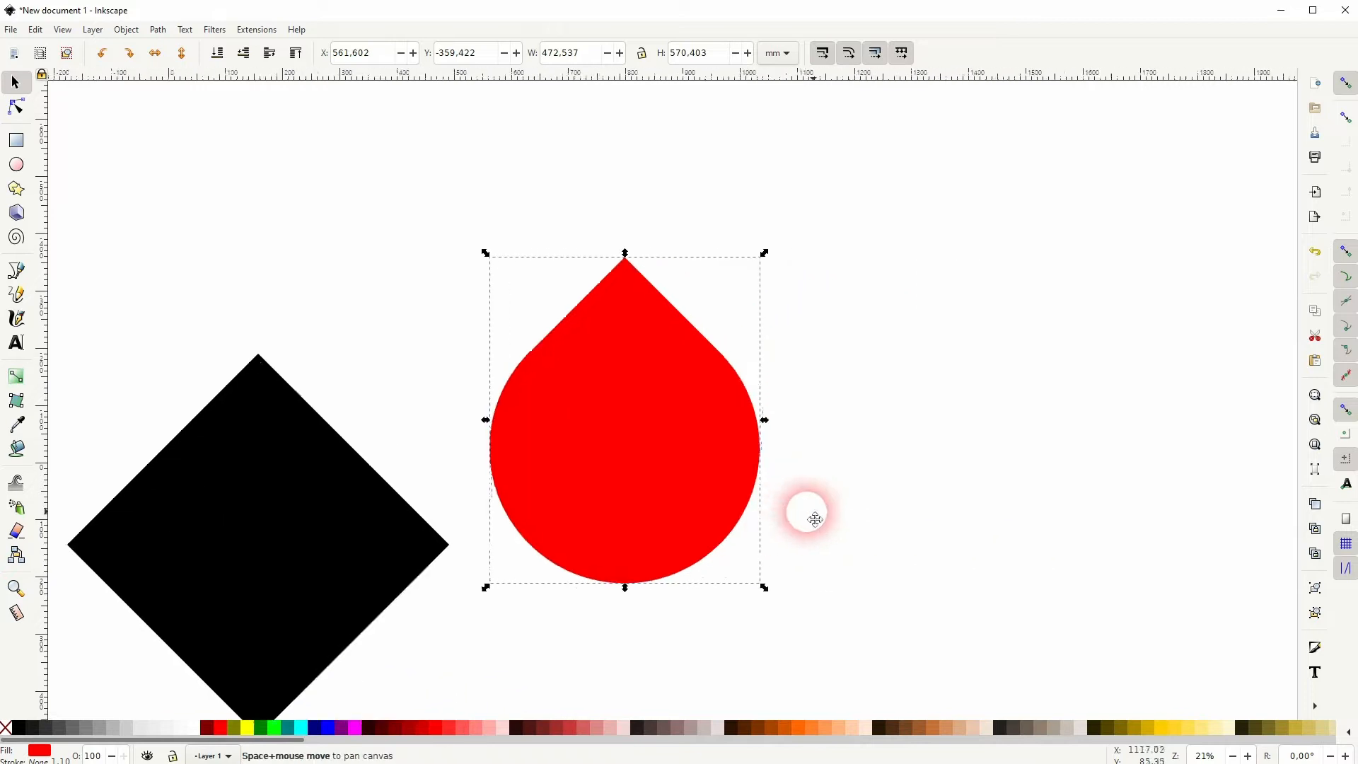
left_click(645, 470)
left_click_drag(753, 253, 846, 564)
left_click_drag(640, 486, 736, 523)
left_click_drag(1020, 478, 902, 452)
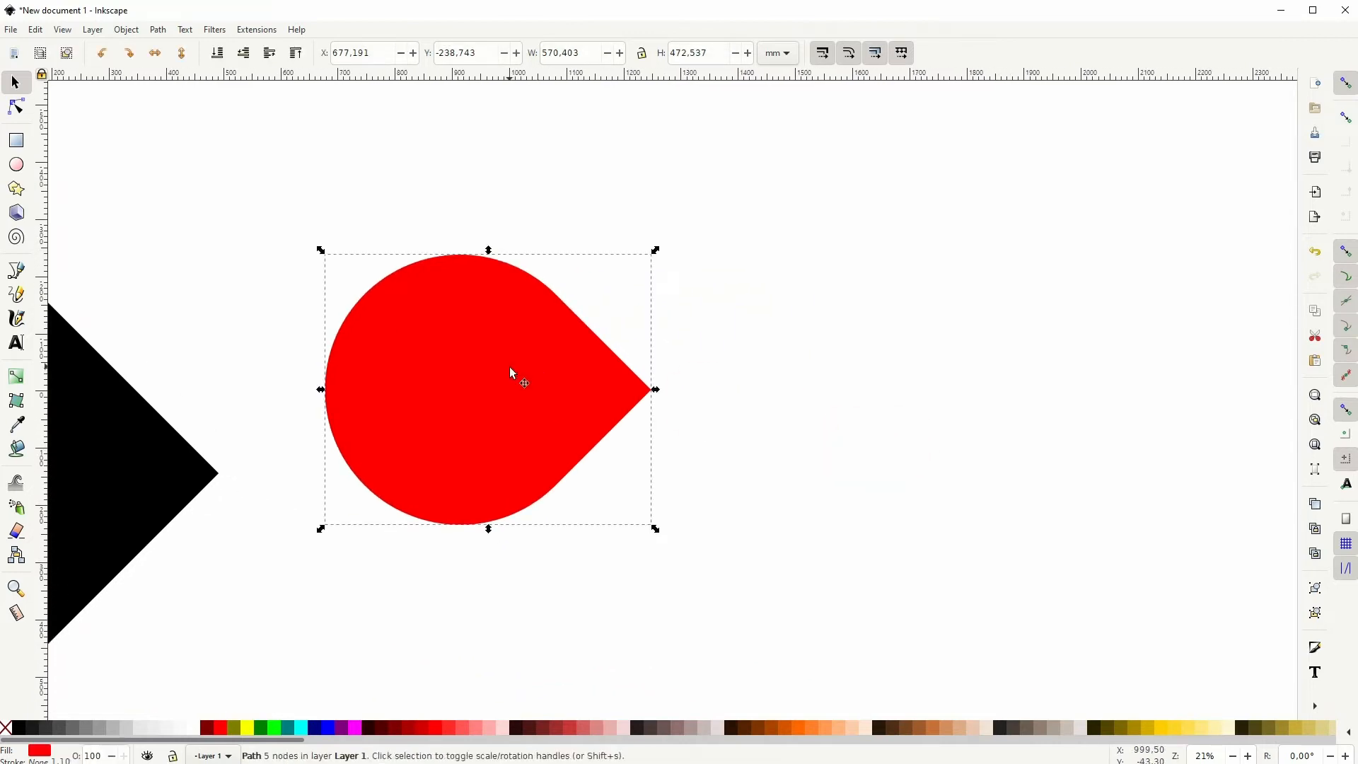
- Duplicate the teardrop, flip the copy horizontally, and snap its tip to the original's tip
key("ctrl+d")
left_click_drag(442, 380, 854, 382)
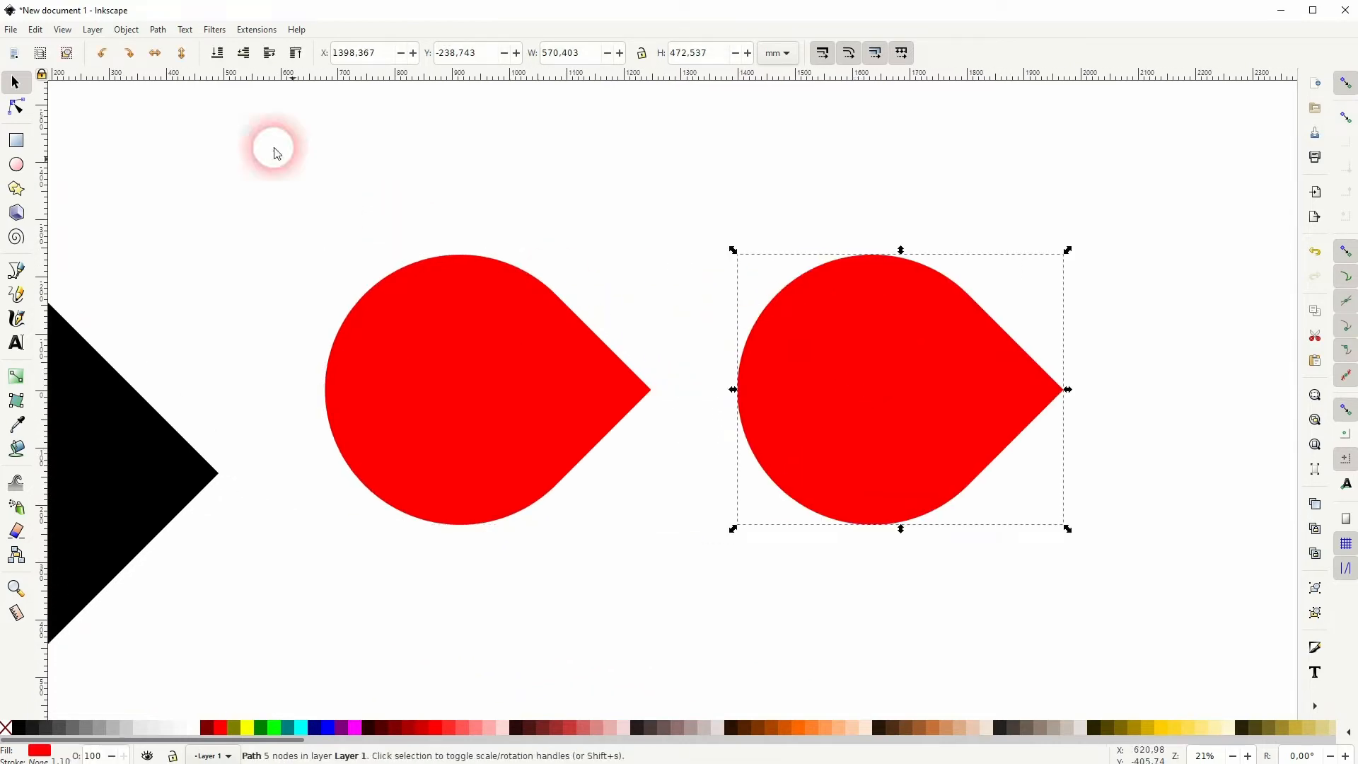
left_click(155, 53)
left_click_drag(960, 351, 889, 351)
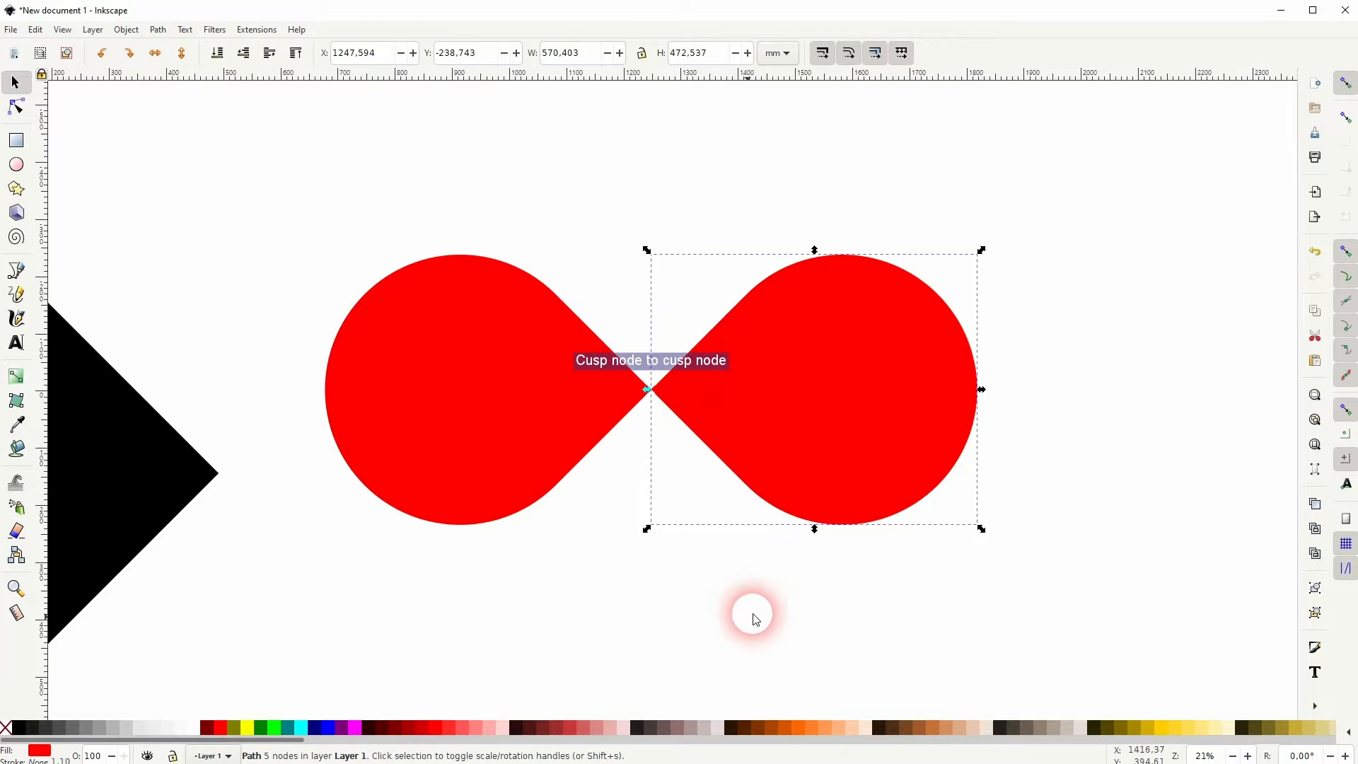
- Unite the two teardrops into one path and replace its red fill with a black stroke
left_click(688, 609)
left_click_drag(276, 205, 1061, 574)
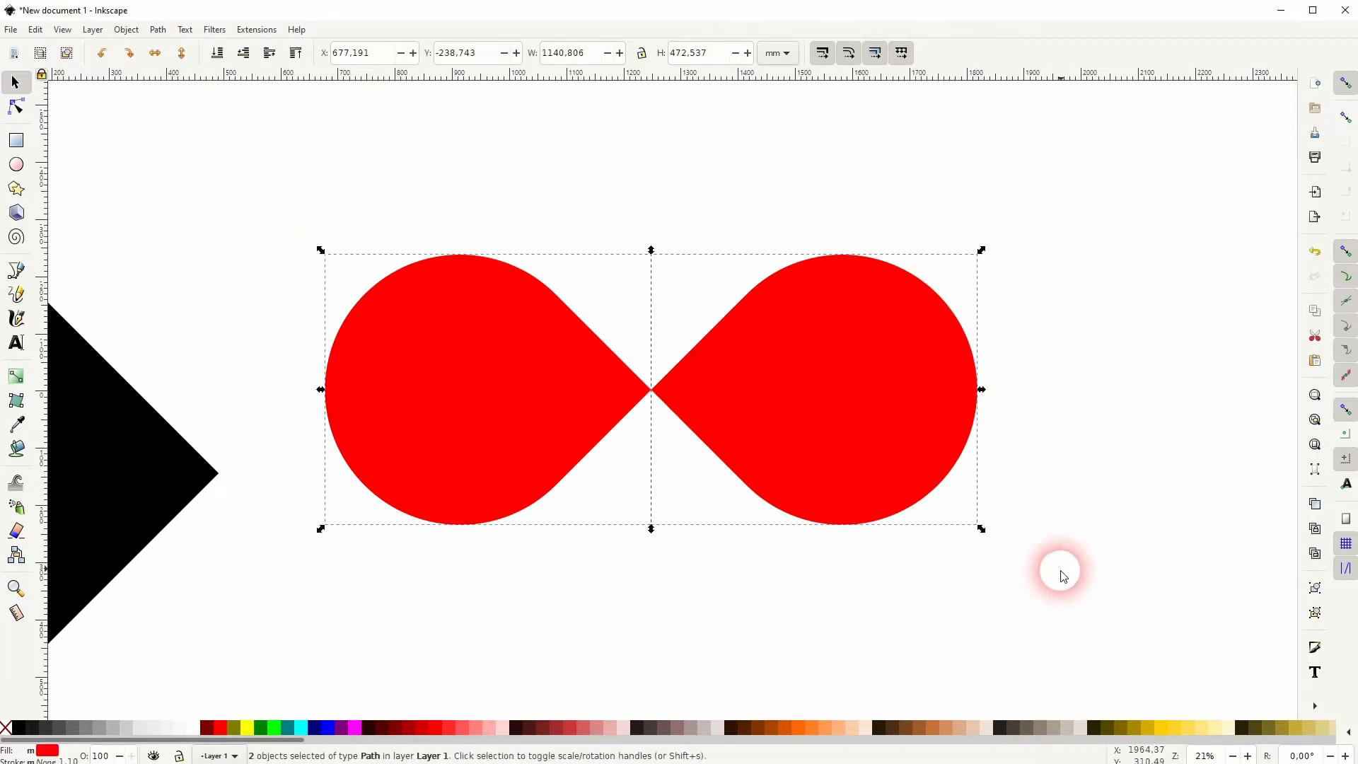
left_click(157, 30)
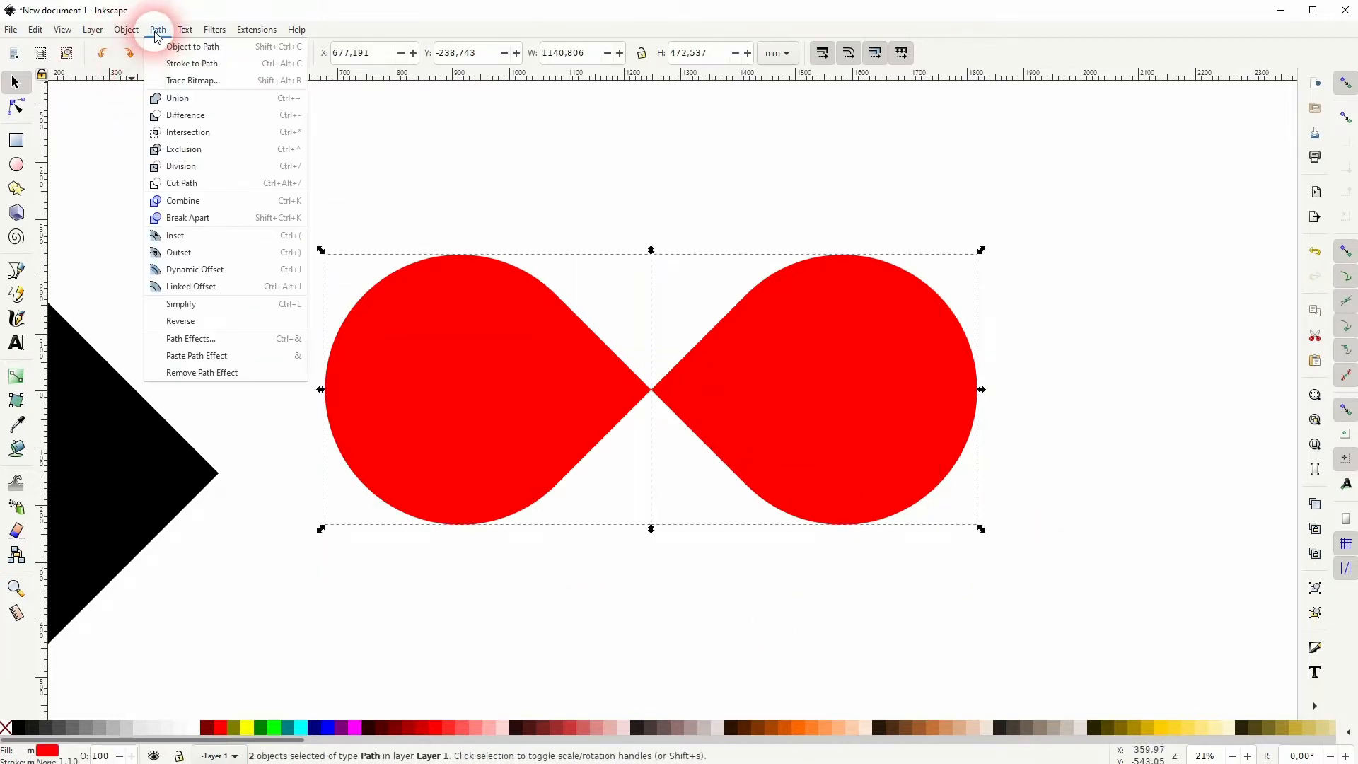
left_click(178, 97)
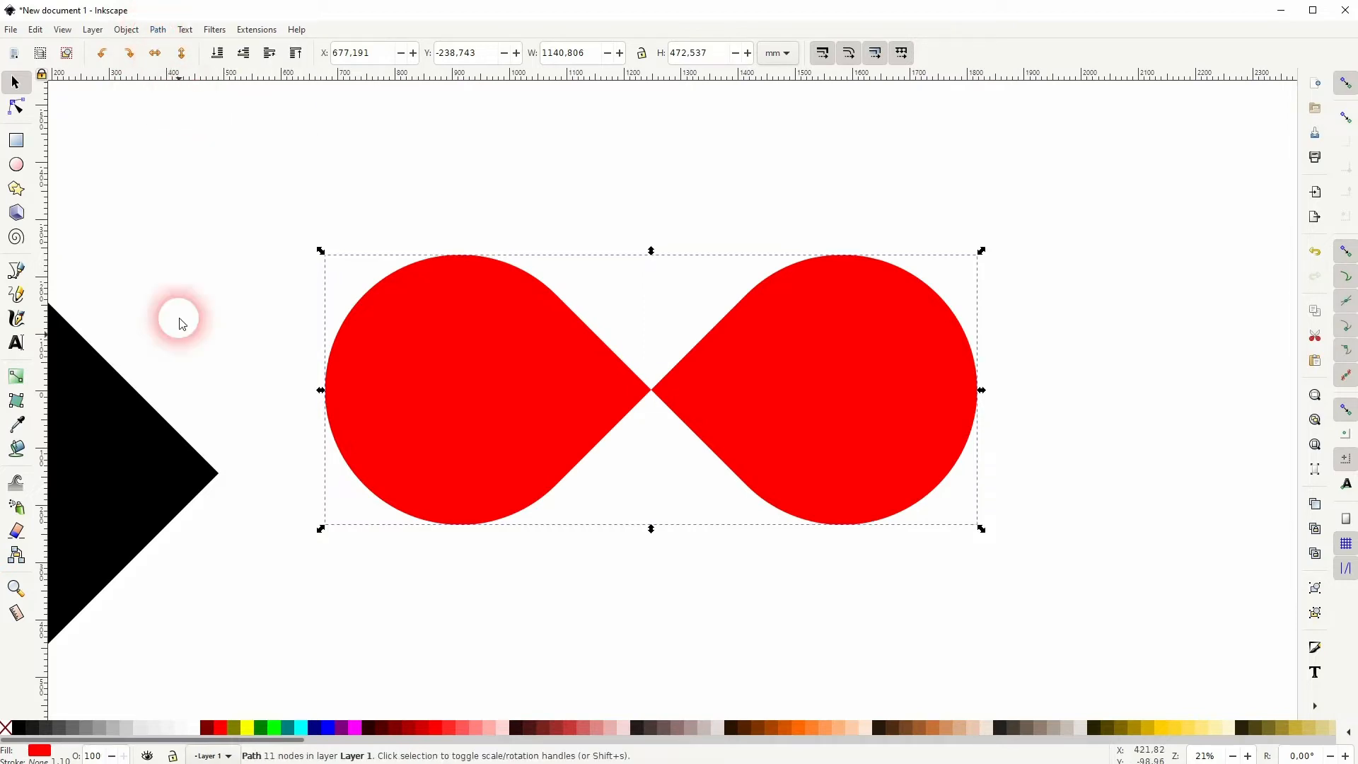
left_click(5, 728)
left_click(16, 728, "shift")
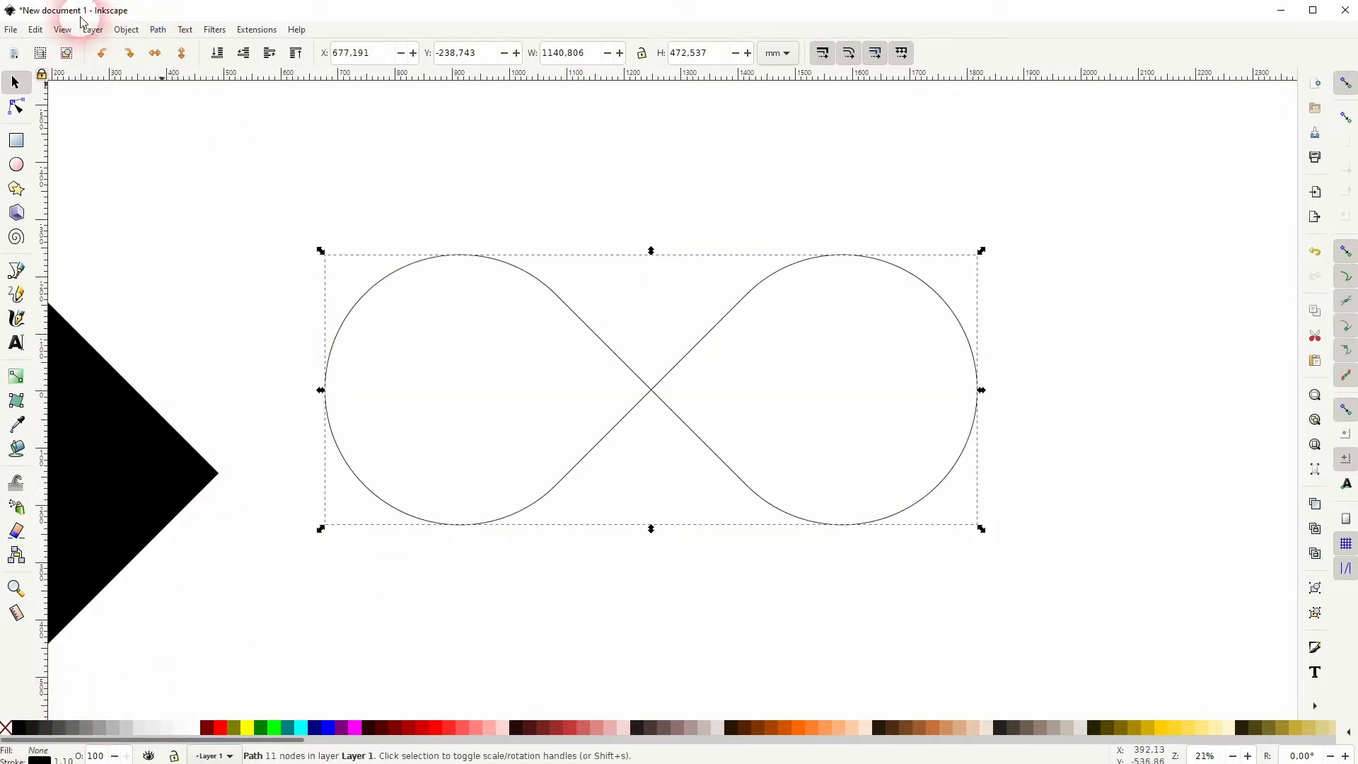
- Widen the infinity shape's stroke in stages of 25 mm and 50 mm up to 100 mm
left_click(126, 30)
left_click(138, 43)
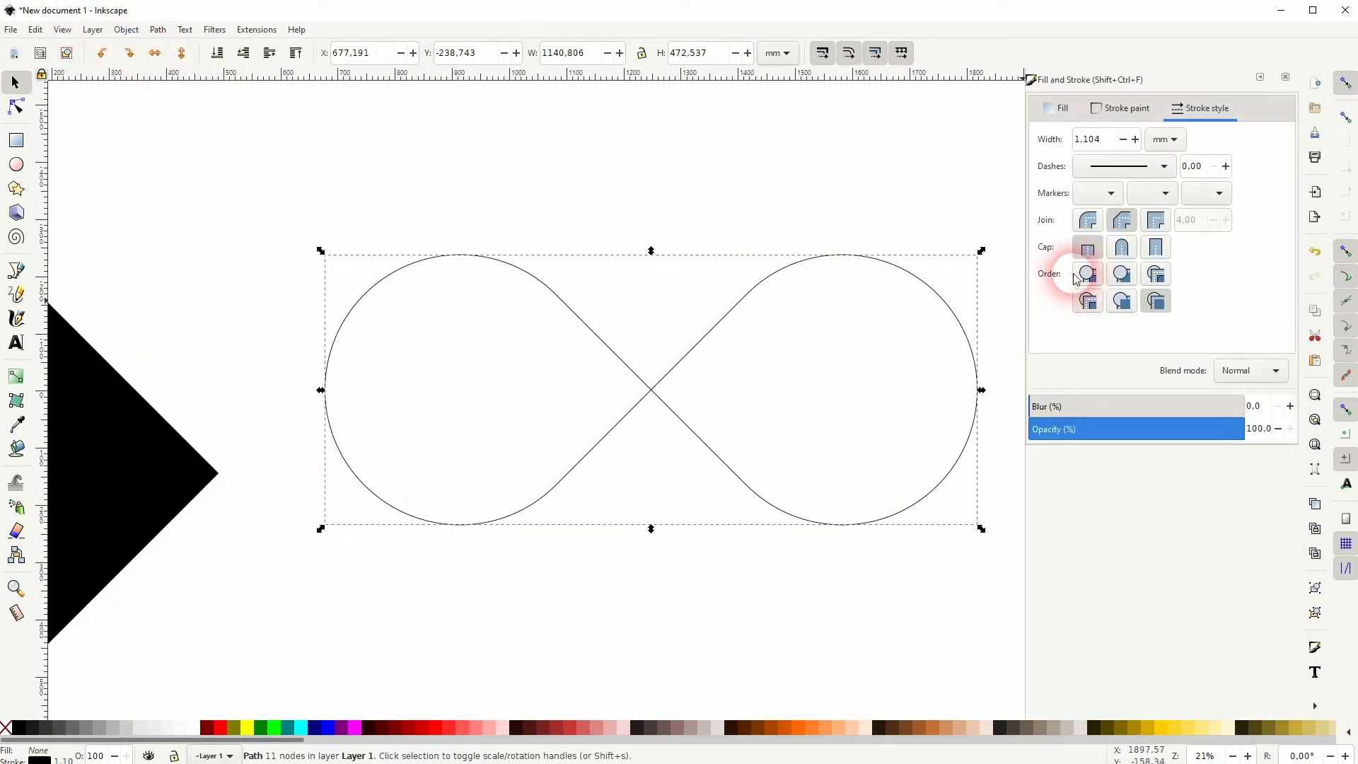
left_click_drag(1102, 140, 1016, 150)
type("25")
key("Return")
type("50")
key("Return")
left_click_drag(1128, 140, 1054, 146)
type("100")
key("Return")
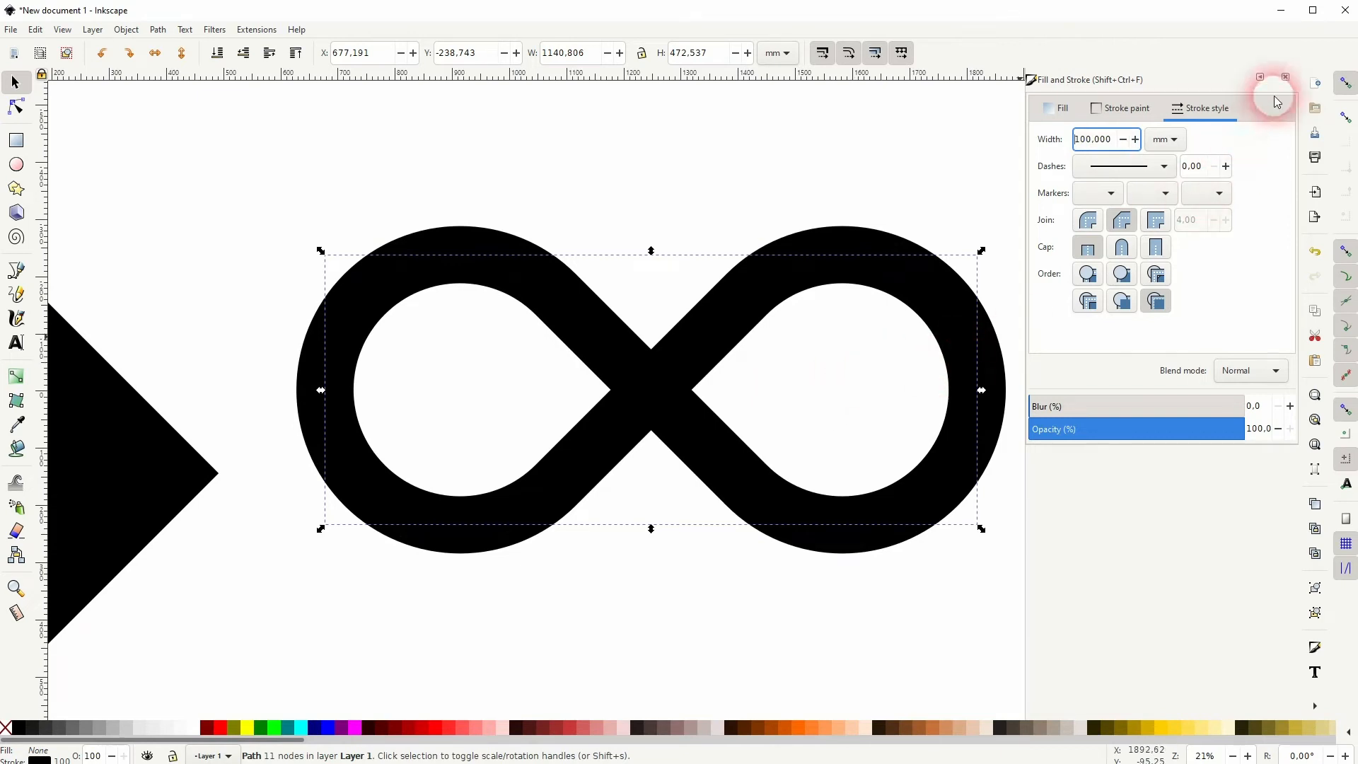
left_click(1286, 76)
- Delete the leftover black diamond and move the infinity symbol left into its place
scroll(695, 403, "down", 1, "ctrl")
scroll(694, 403, "down", 1, "ctrl")
left_click(549, 585)
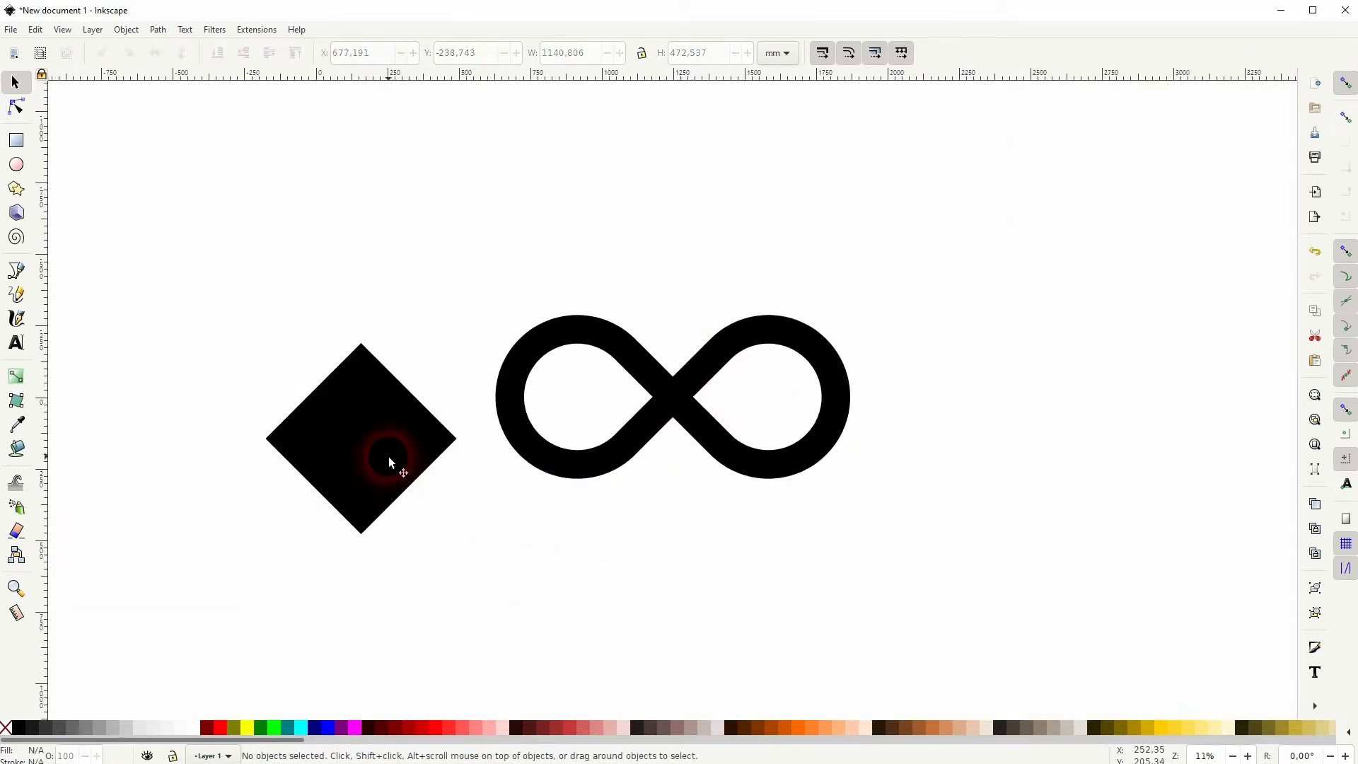
left_click(388, 459)
key("Delete")
left_click_drag(389, 546, 918, 248)
left_click_drag(674, 401, 528, 421)
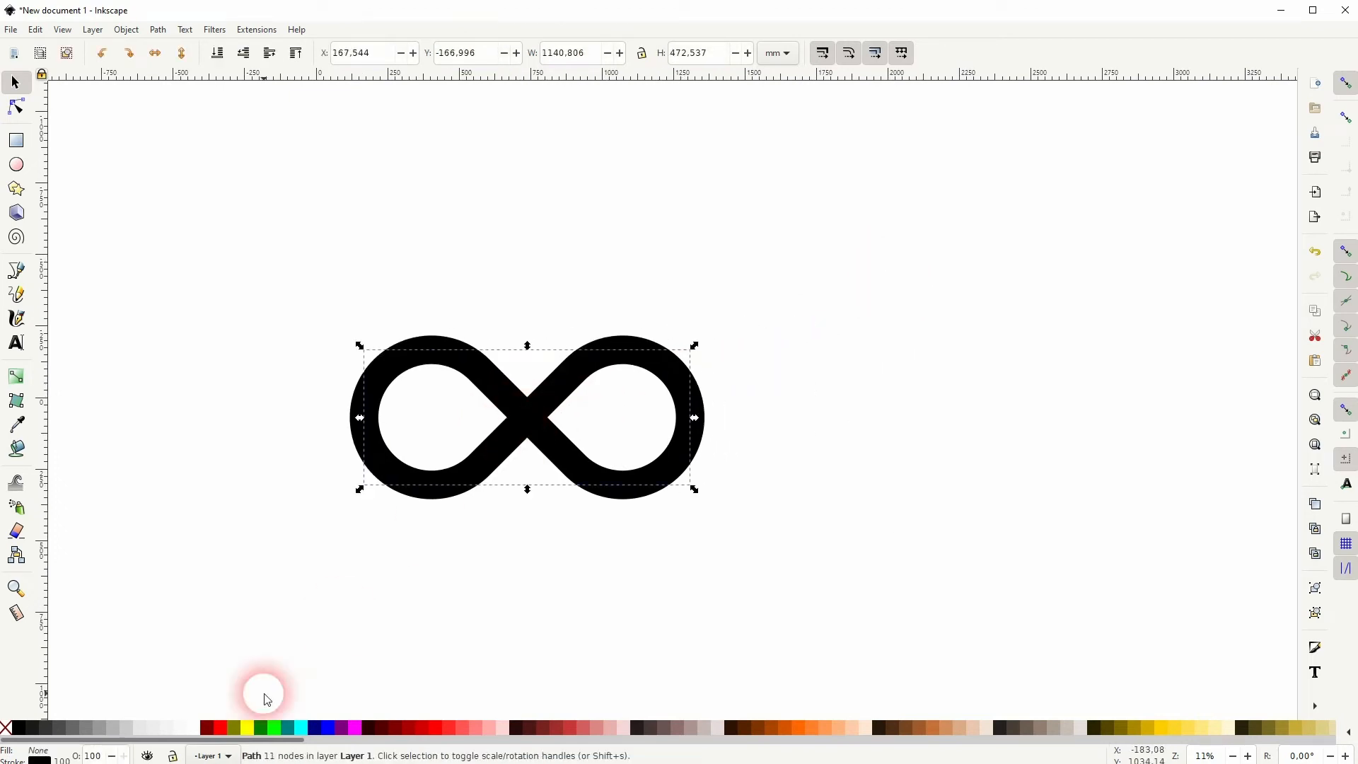
- Change the infinity symbol's stroke colour to dark red, keeping it without a fill
left_click(206, 728)
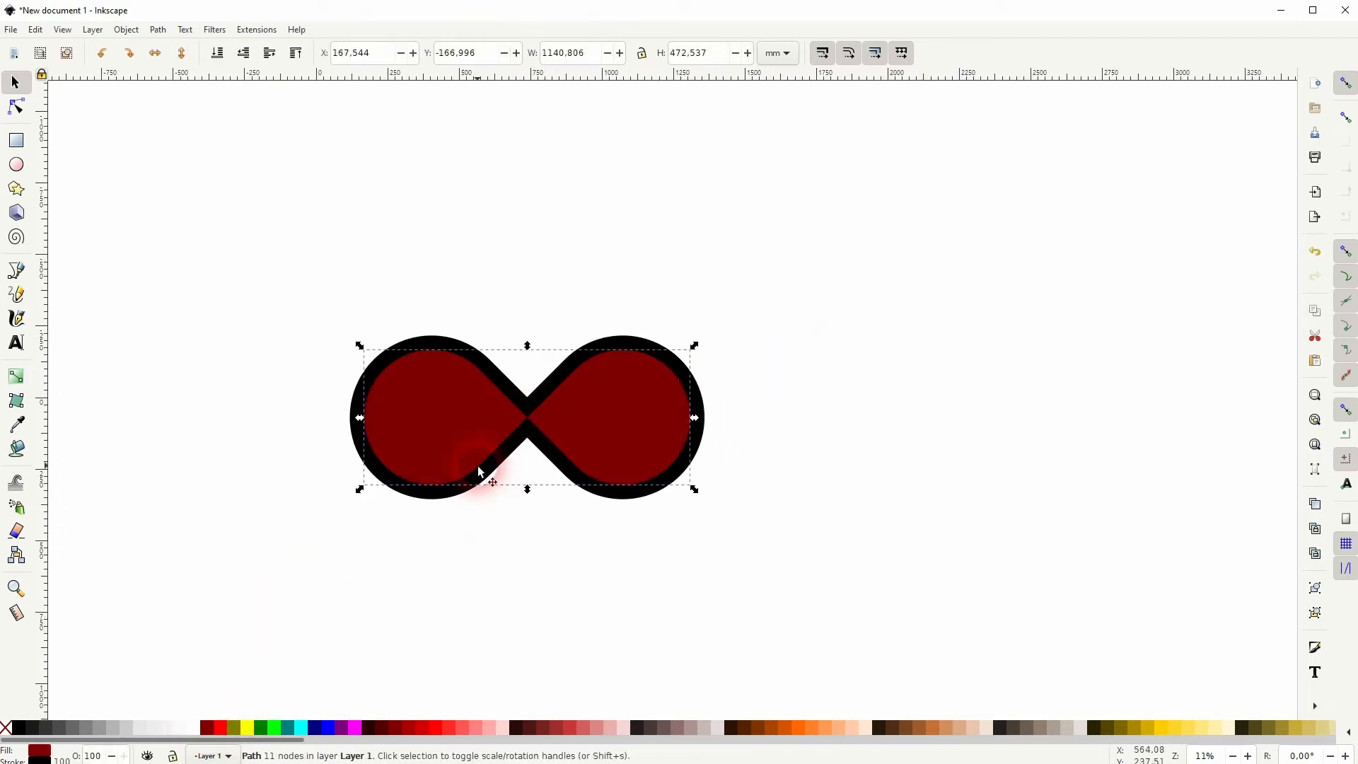
key("ctrl+z")
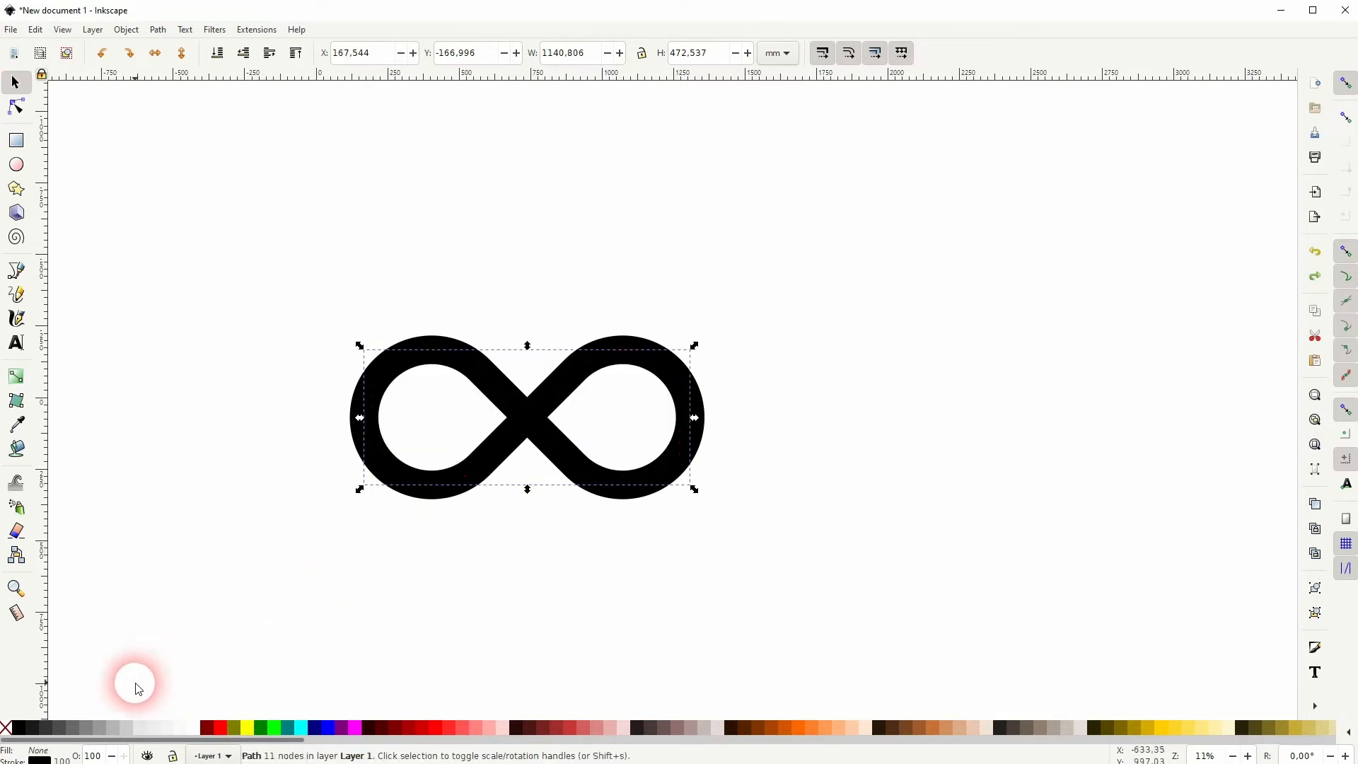
left_click(211, 729, "shift")
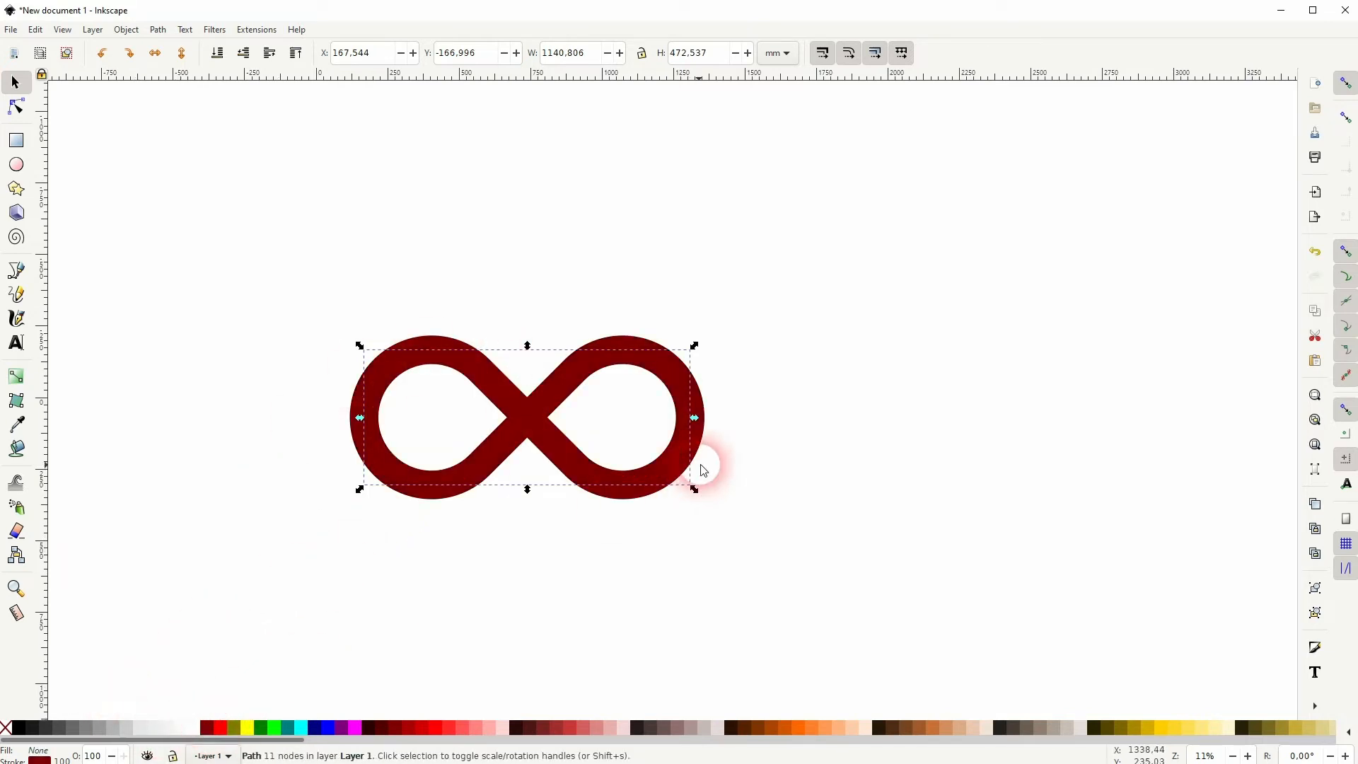
left_click(456, 517)
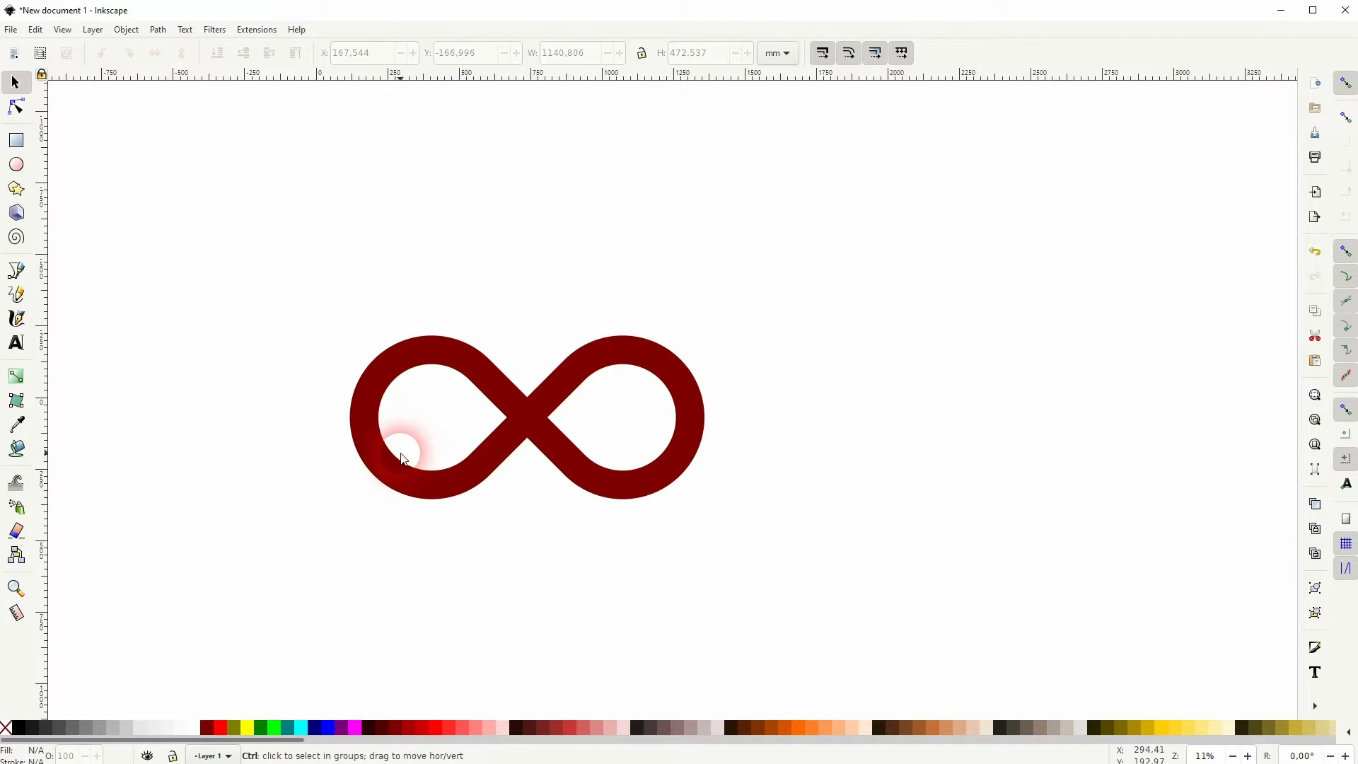
- Add the text "SOME TEXT TO PUT ON A PATH" at size 300 px above the infinity symbol
scroll(401, 458, "up", 2)
key("space")
left_click_drag(955, 379, 813, 433)
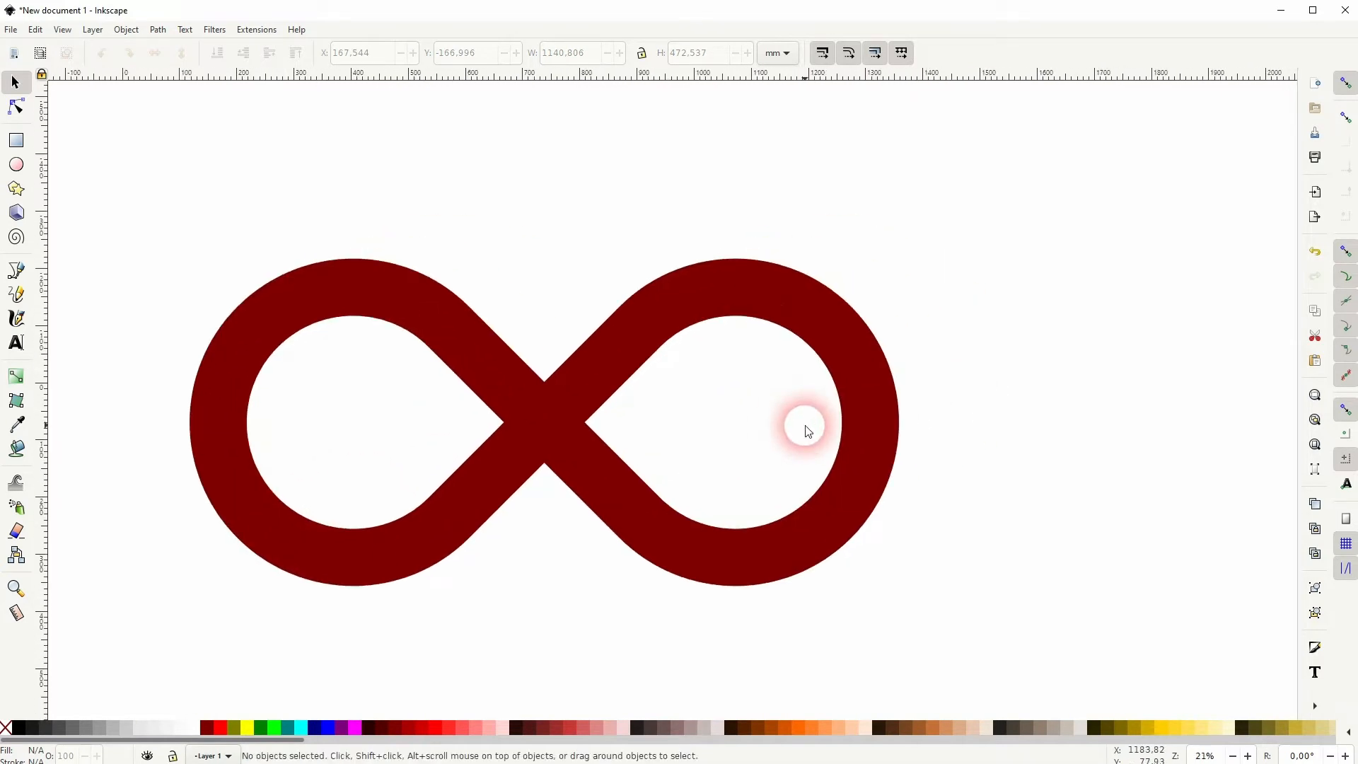
left_click(16, 344)
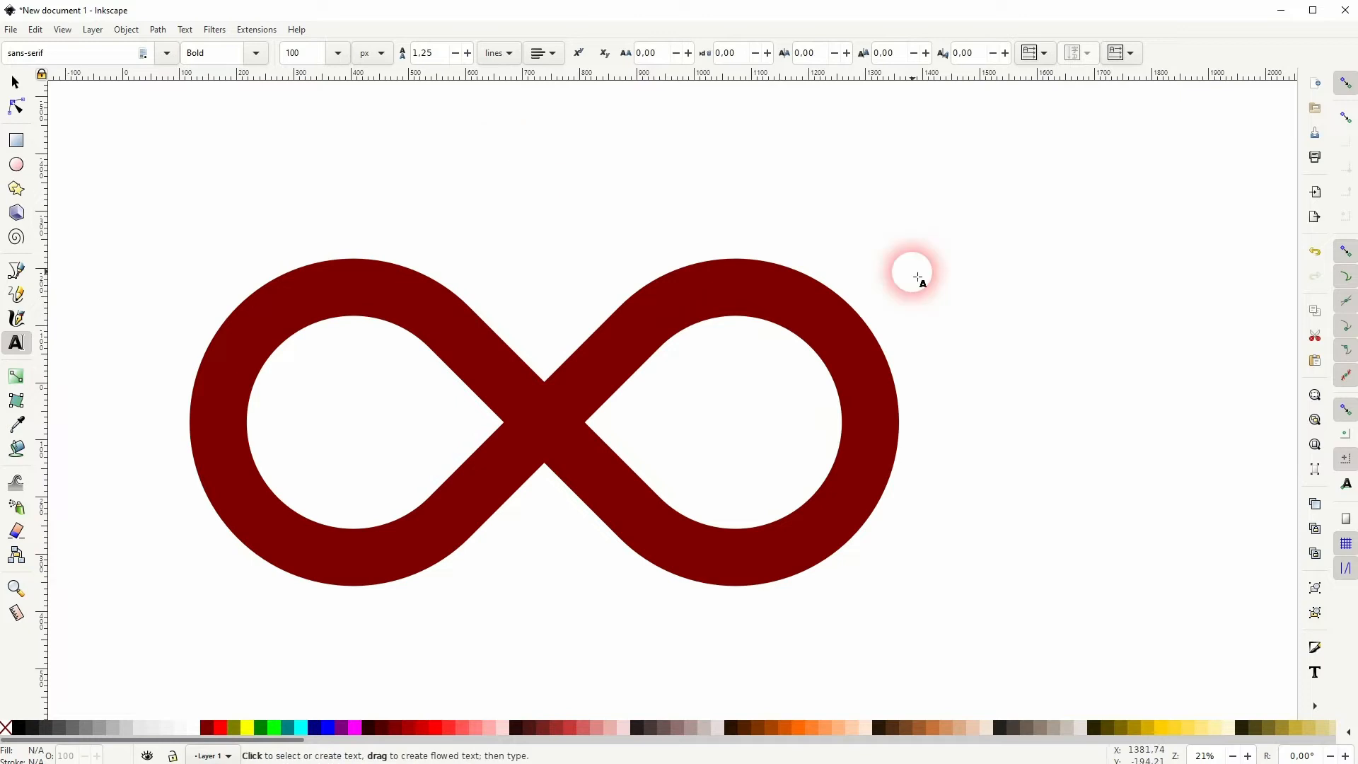
type("SOME TEXT TO PUT ON A PATH")
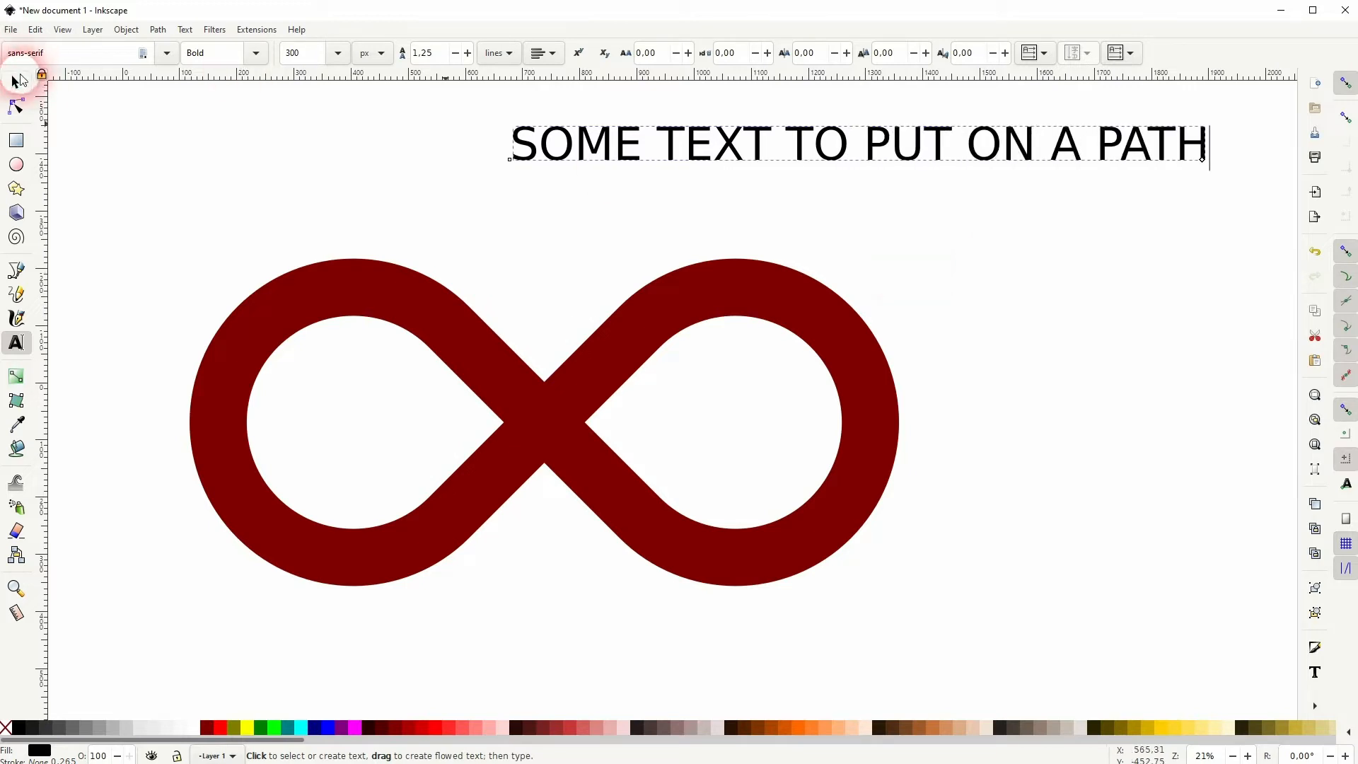
- Try putting the text on the infinity symbol's own path and undo the result
left_click(19, 79)
left_click(558, 425, "shift")
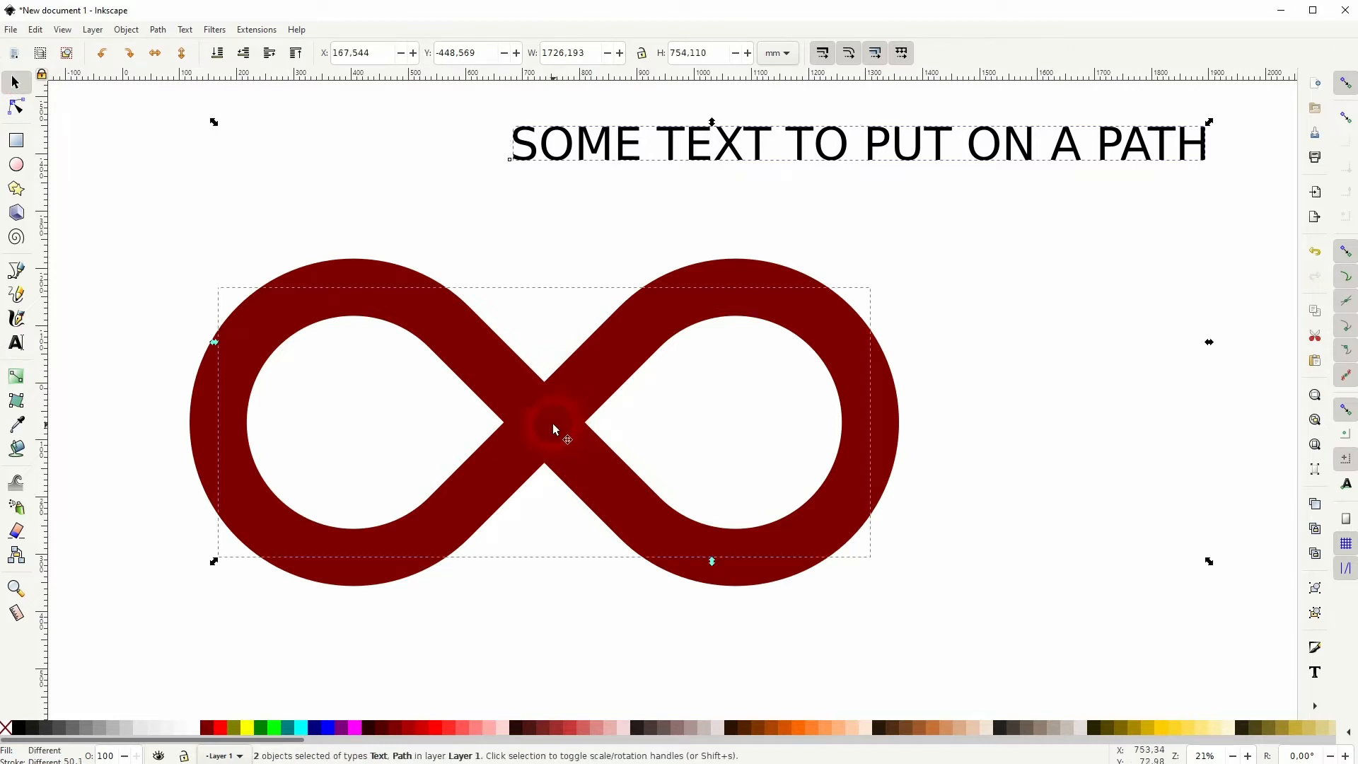
left_click(173, 31)
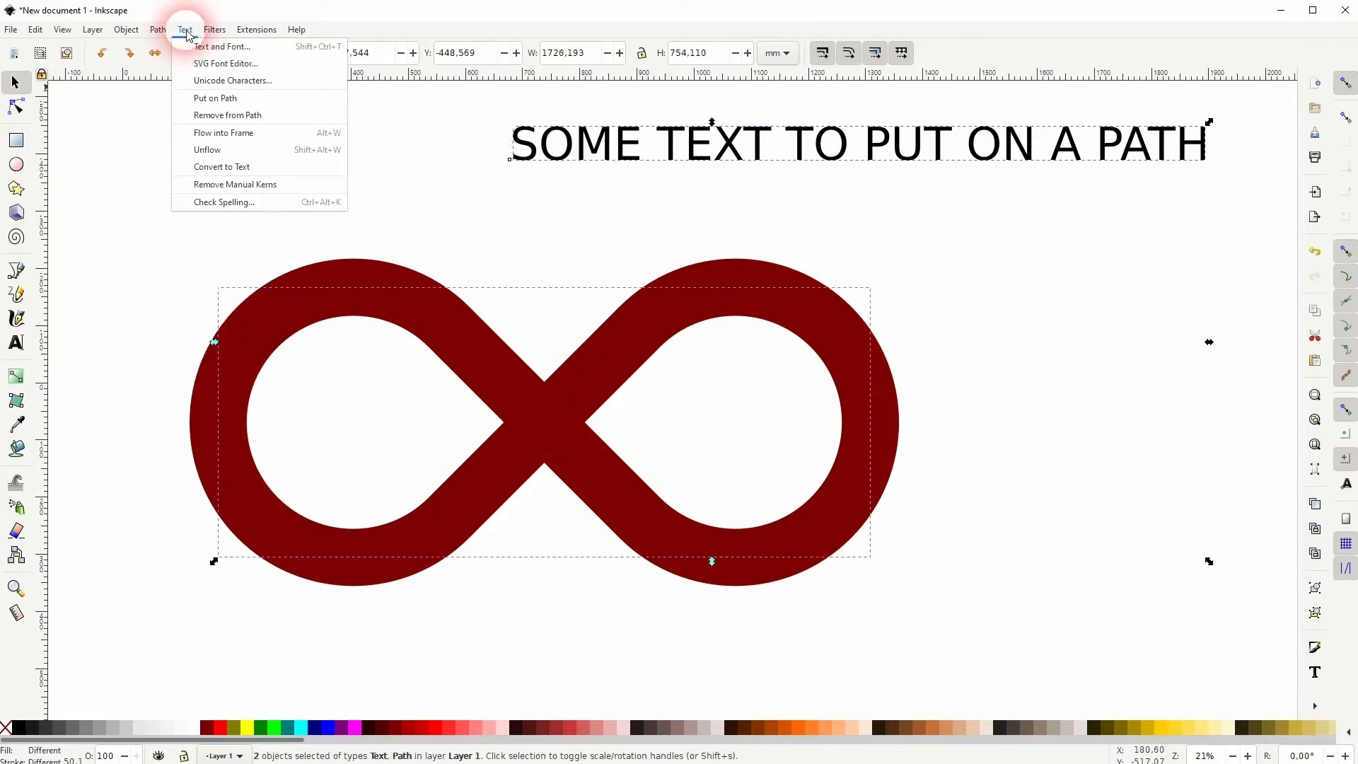
left_click(235, 104)
left_click(342, 440)
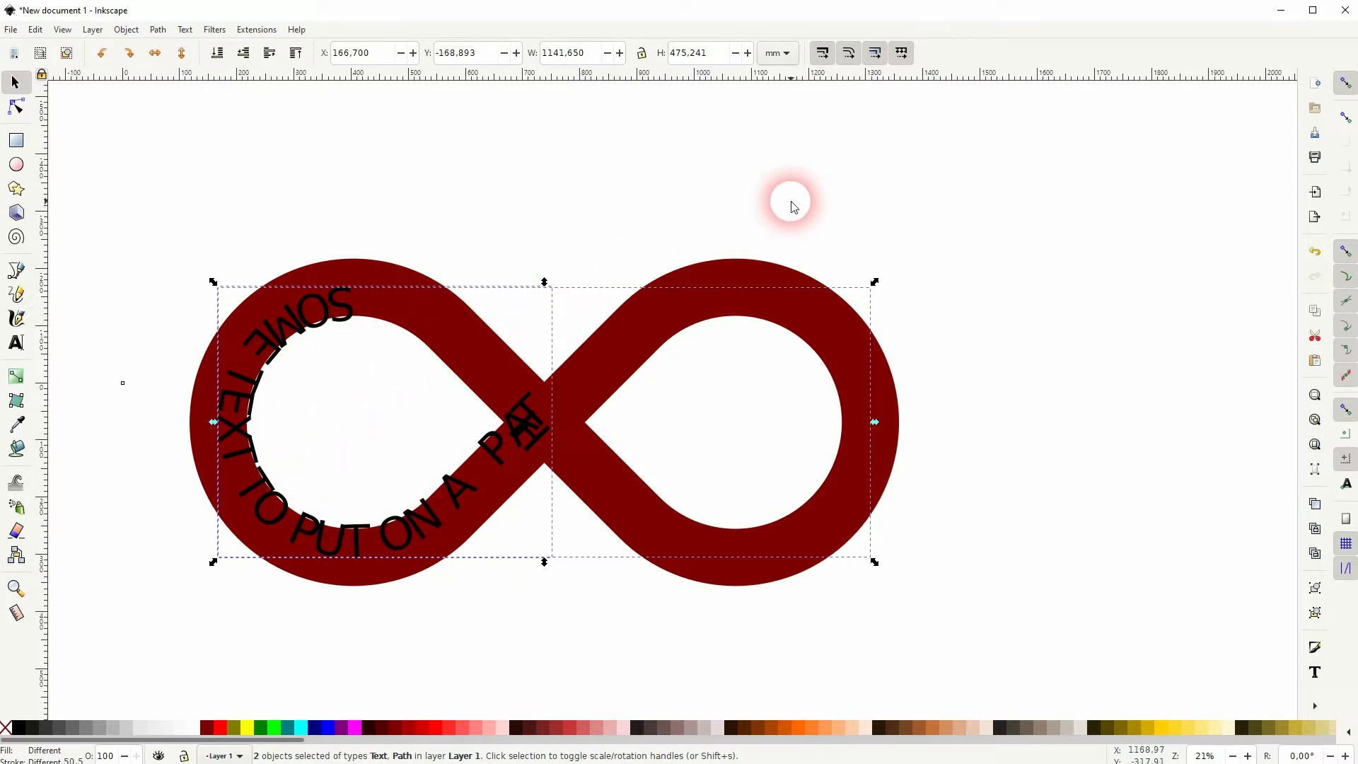
key("ctrl+z")
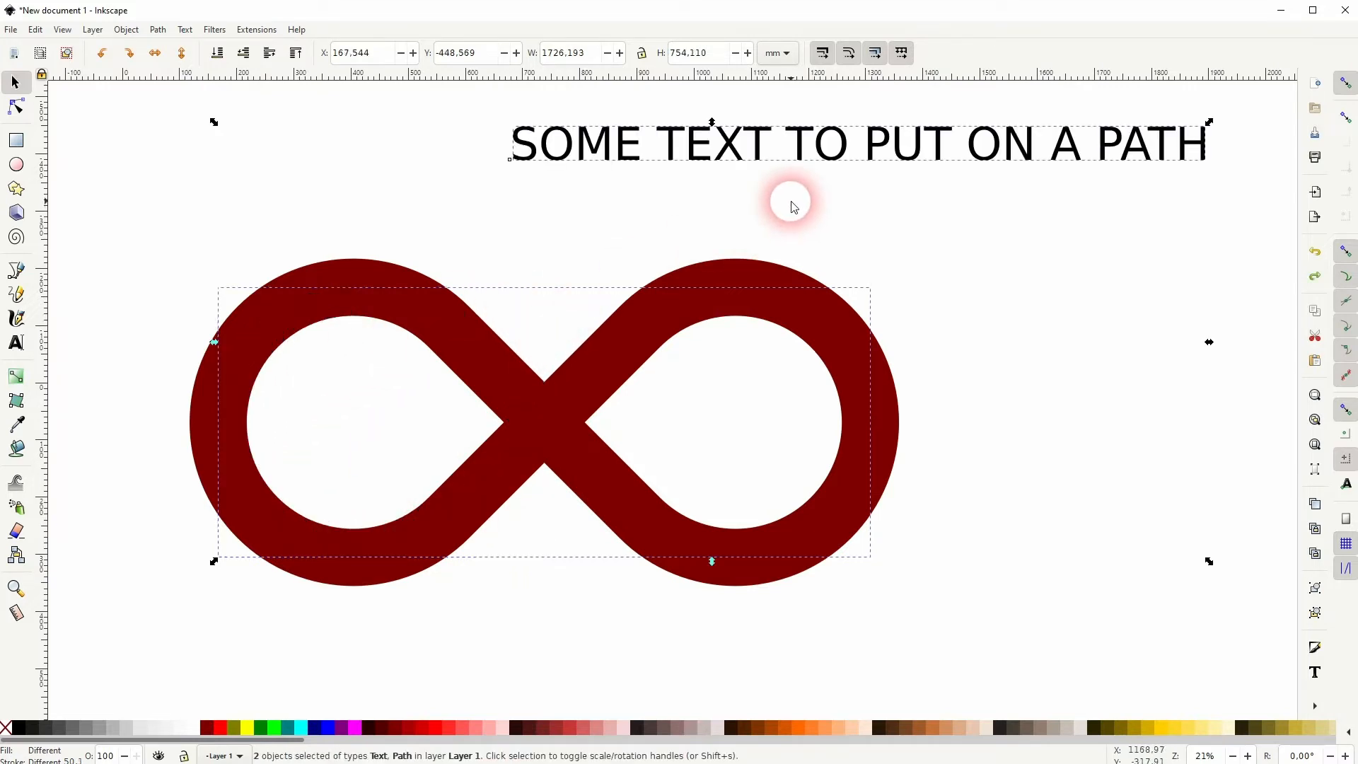
left_click(134, 267)
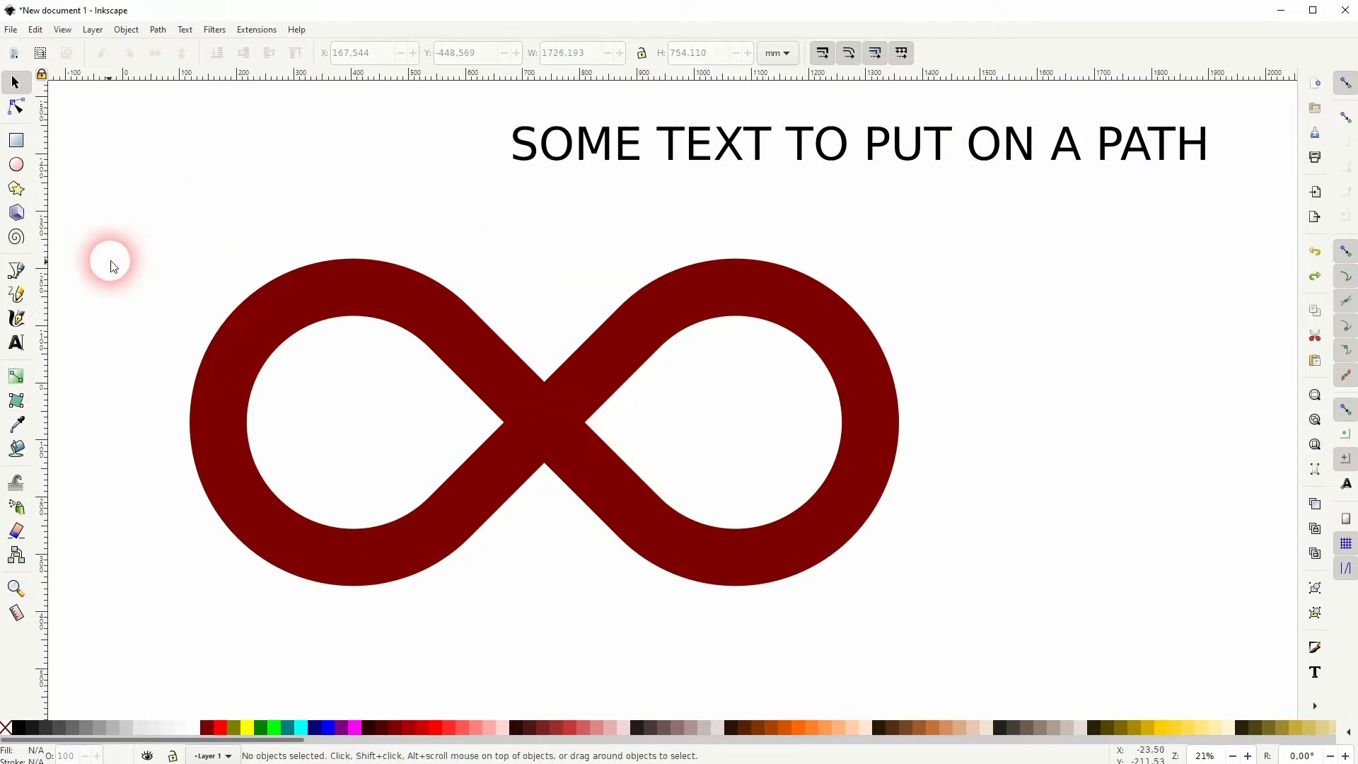
- Draw an open, smooth Bezier curve along the middle of the infinity band, from the left loop through the crossing and around the right loop
left_click(17, 269)
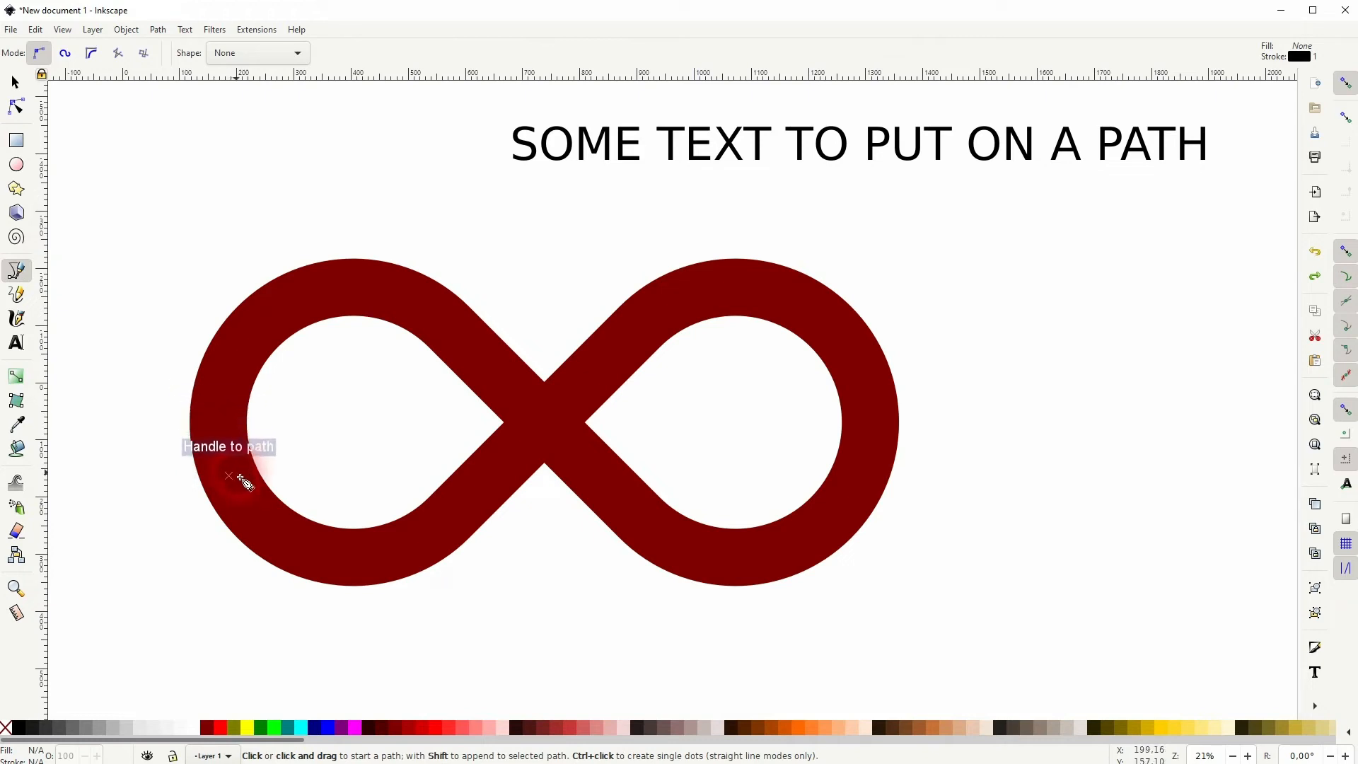
left_click(218, 412)
left_click_drag(430, 311, 608, 395)
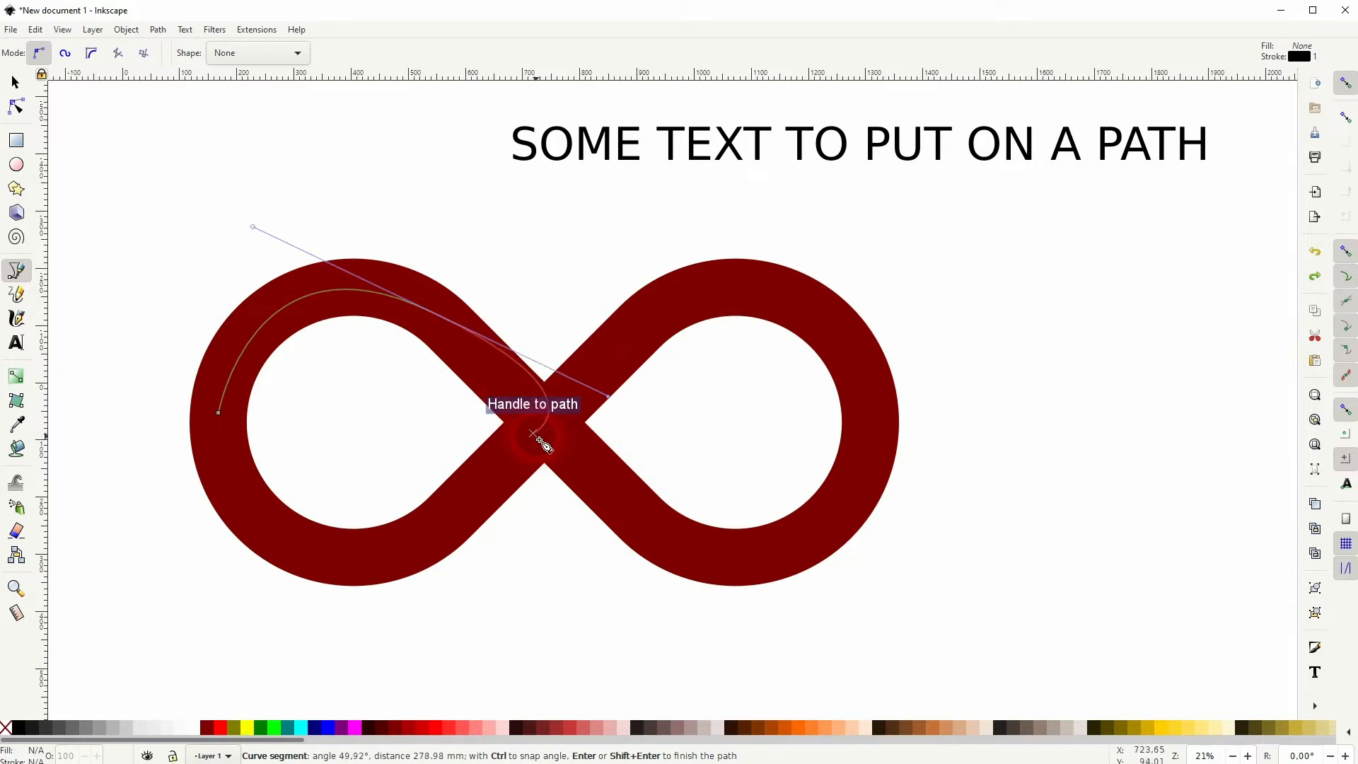
key("BackSpace")
left_click_drag(338, 289, 446, 266)
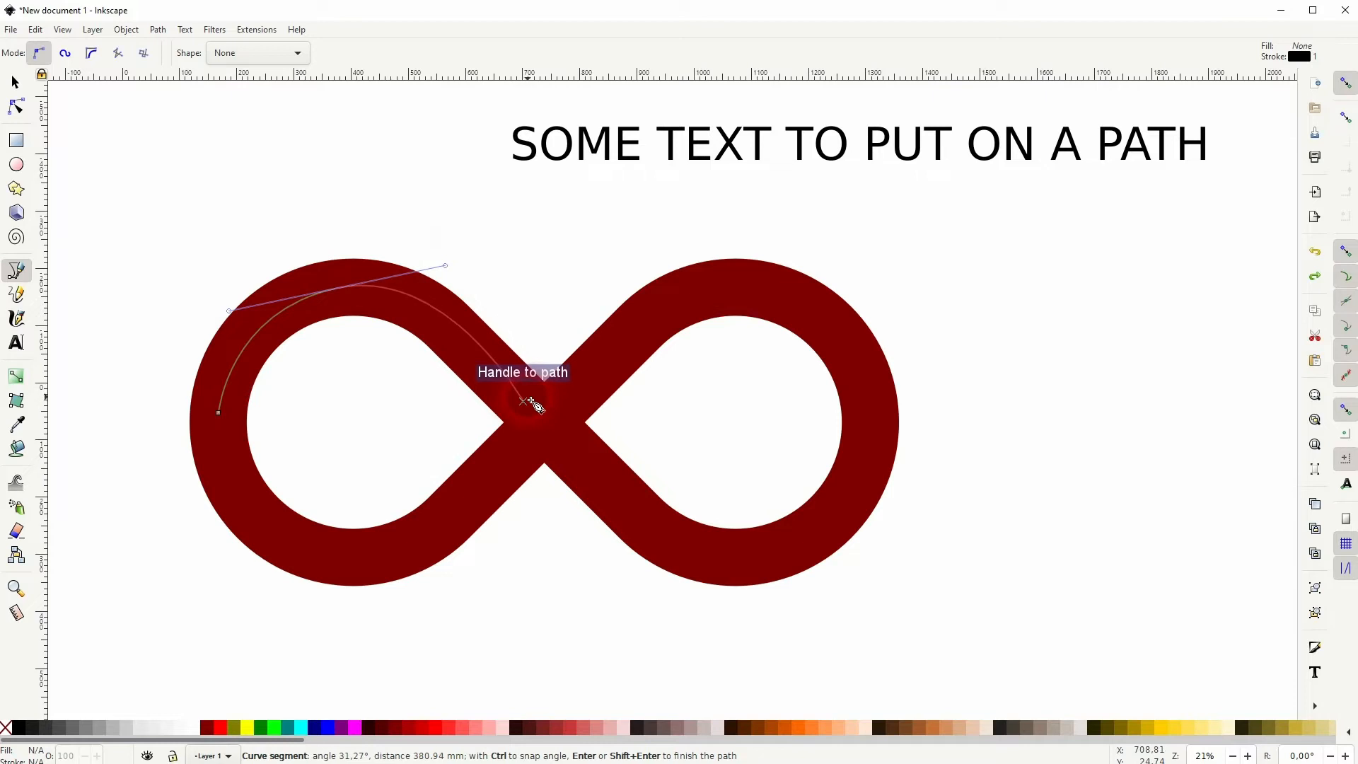
left_click_drag(544, 423, 572, 448)
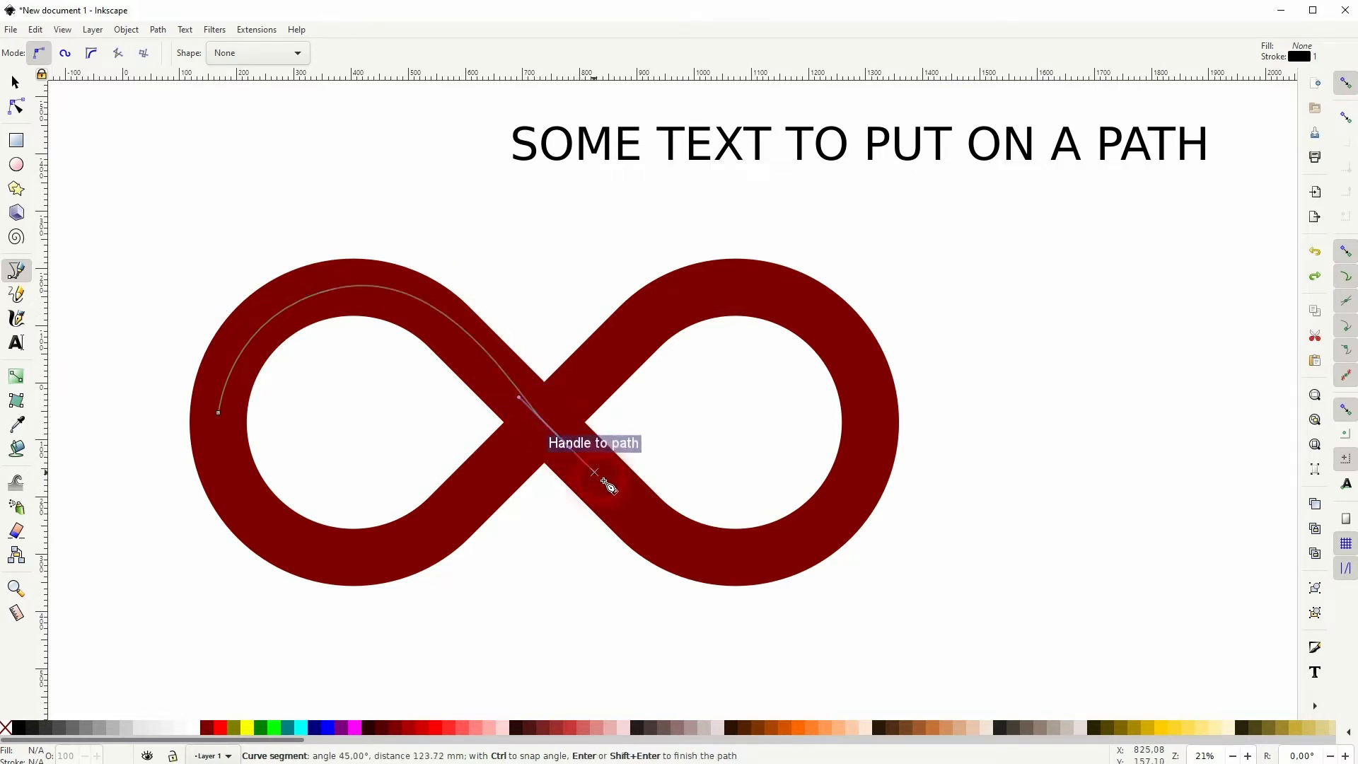
left_click_drag(736, 560, 798, 542)
left_click_drag(868, 431, 870, 356)
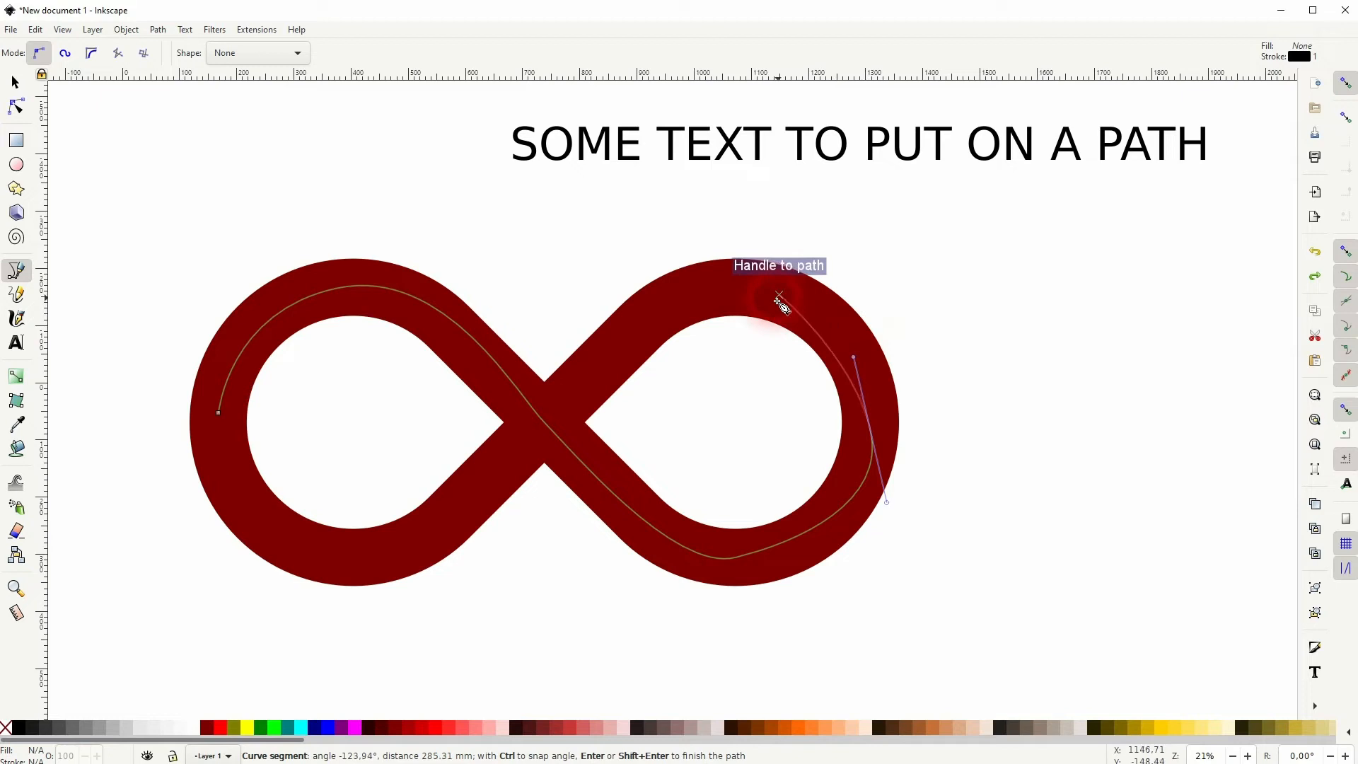
left_click_drag(746, 288, 658, 299)
left_click(16, 83)
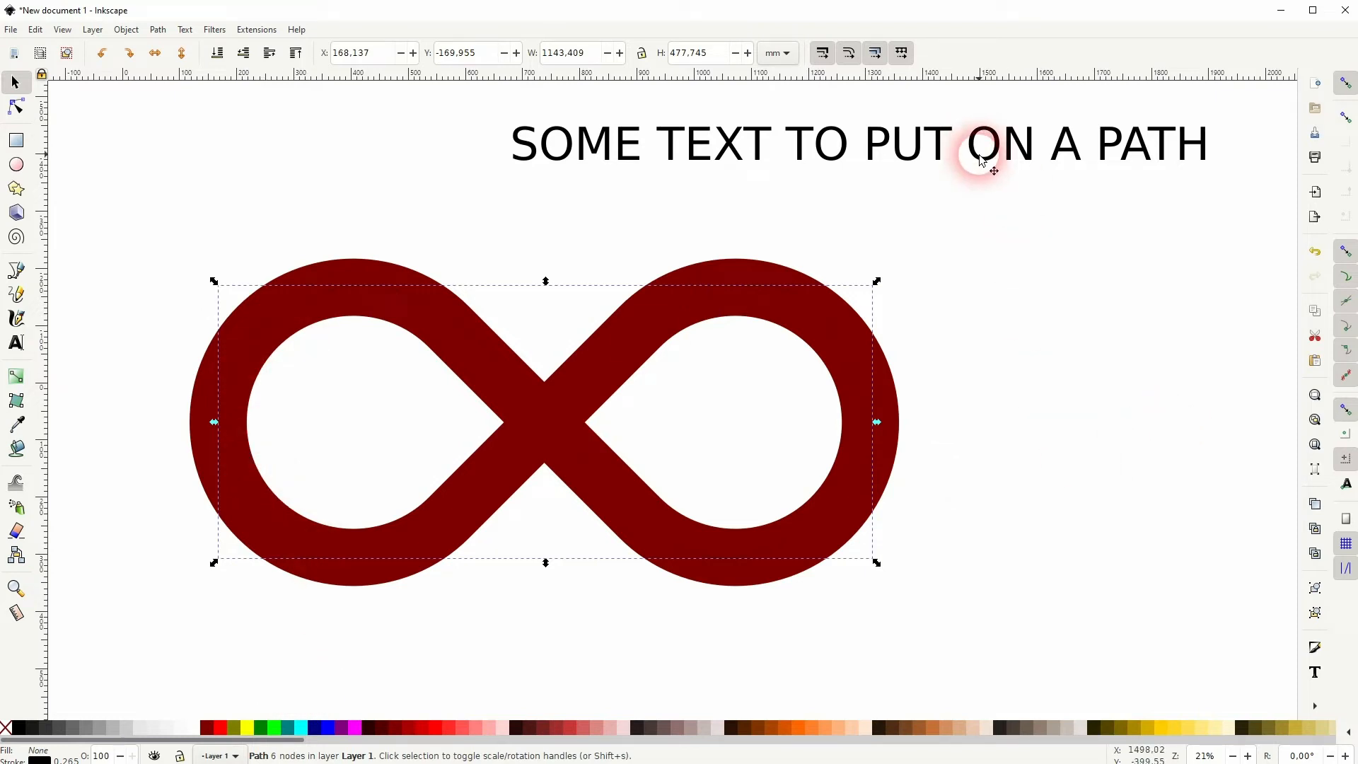
left_click(1007, 373)
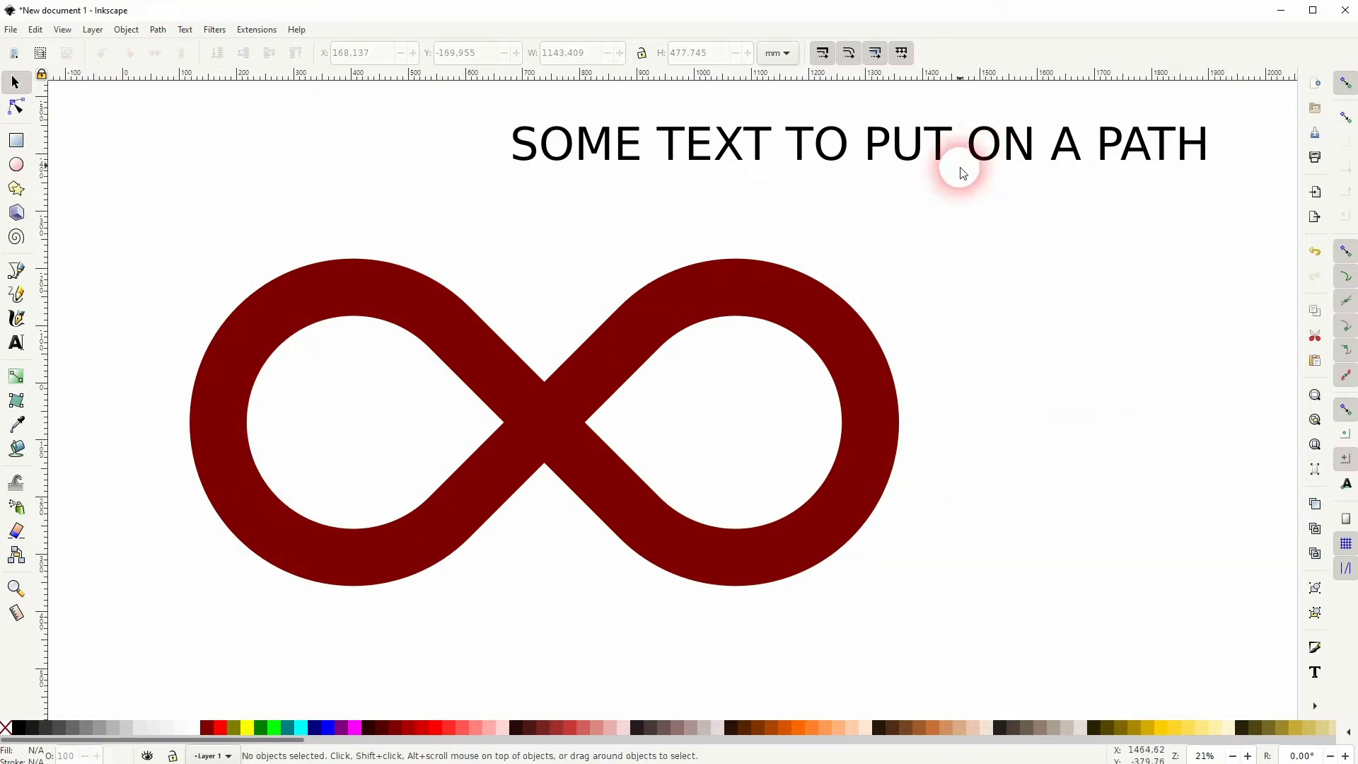
left_click(912, 157)
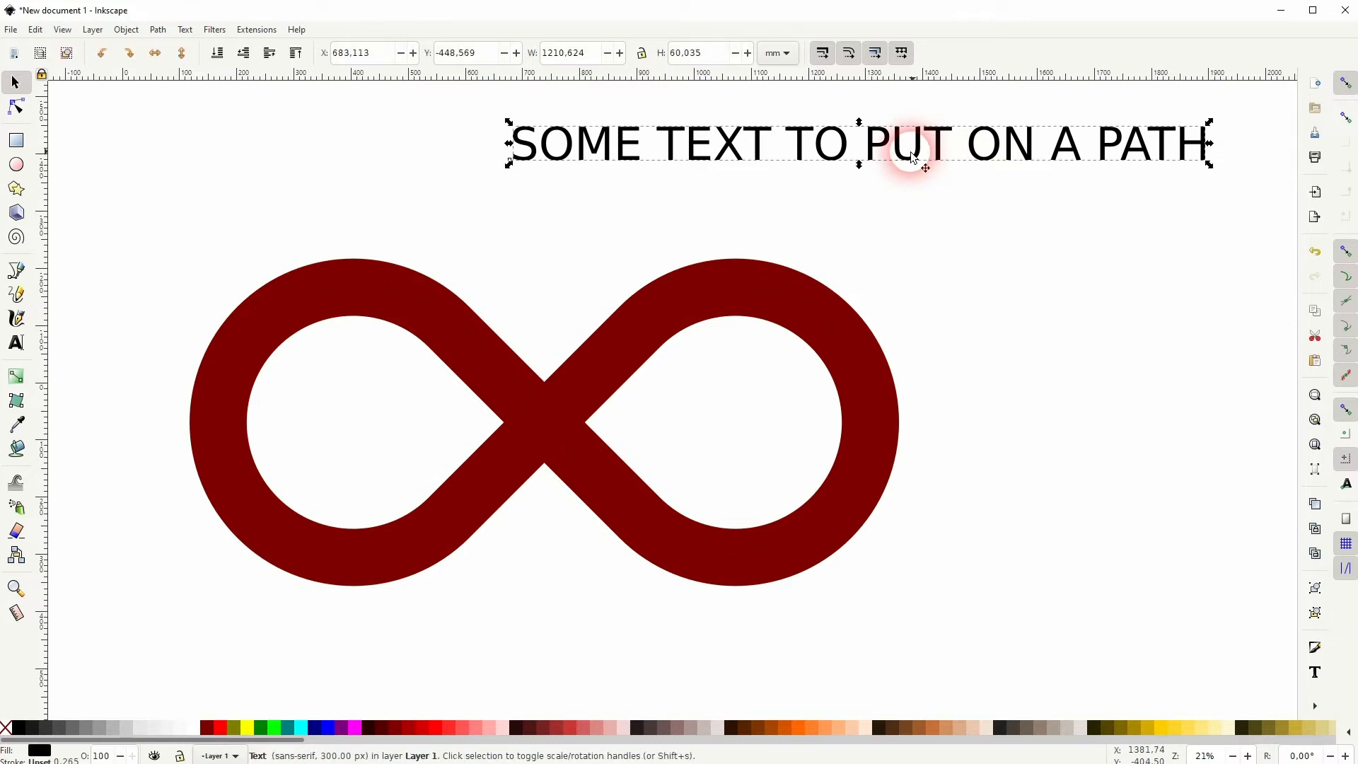
left_click(295, 61)
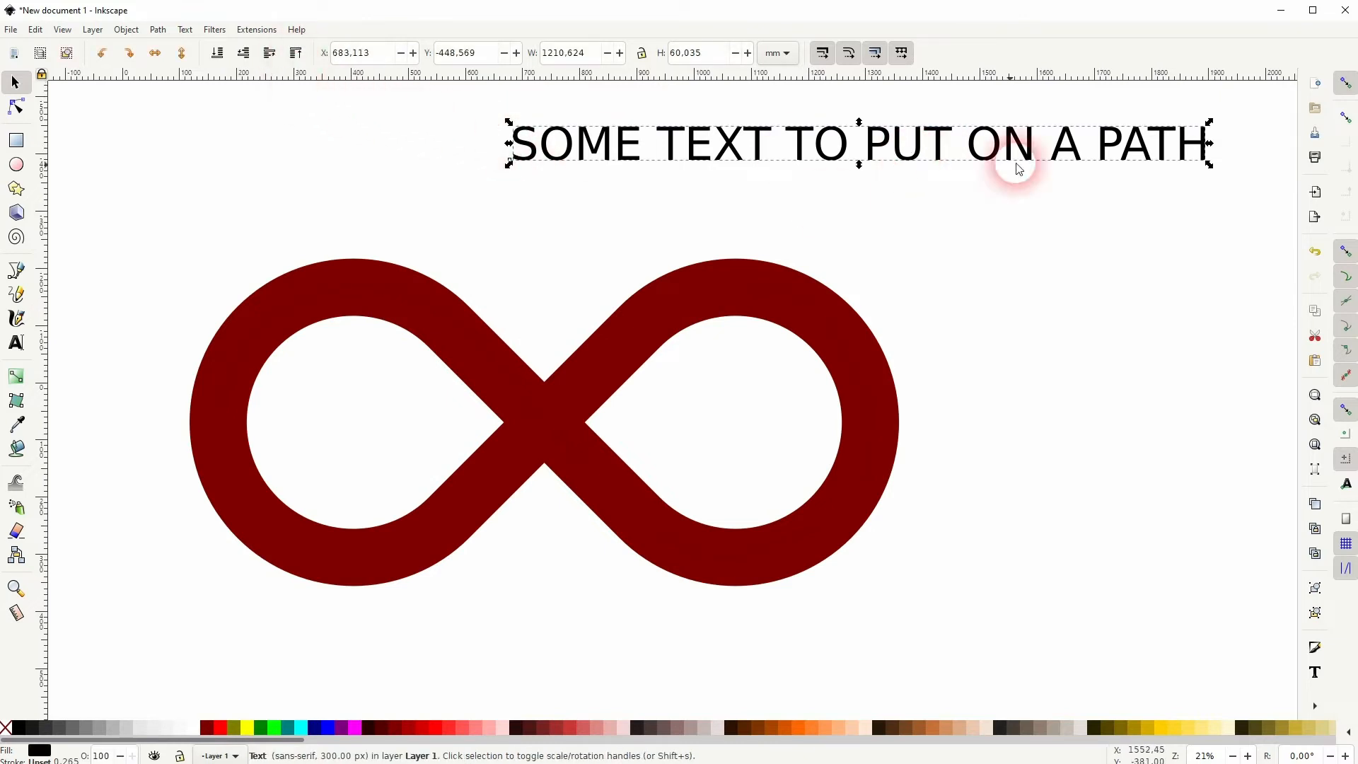
left_click(870, 428, "shift")
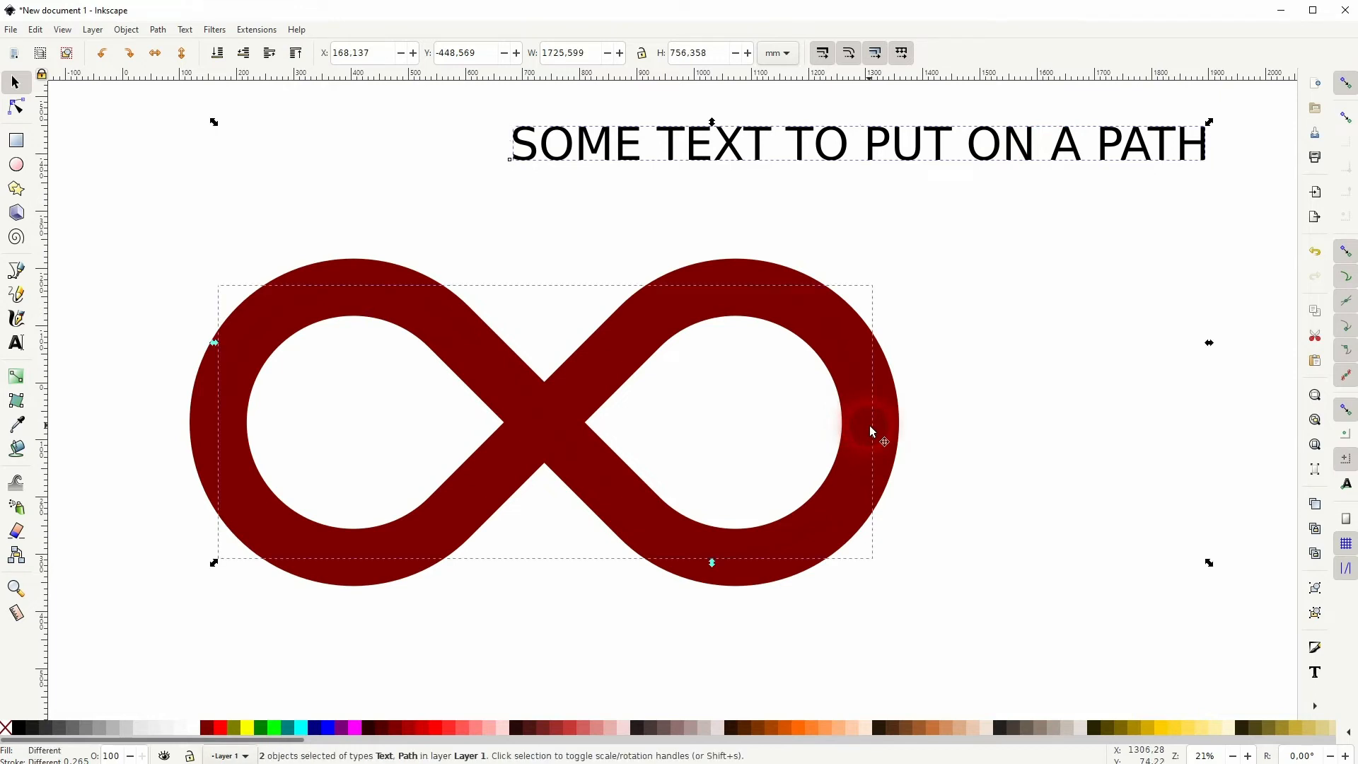
left_click(1020, 371)
- Test-move the thin drawn curve, undo the move, and put the text on that curve
left_click(862, 400)
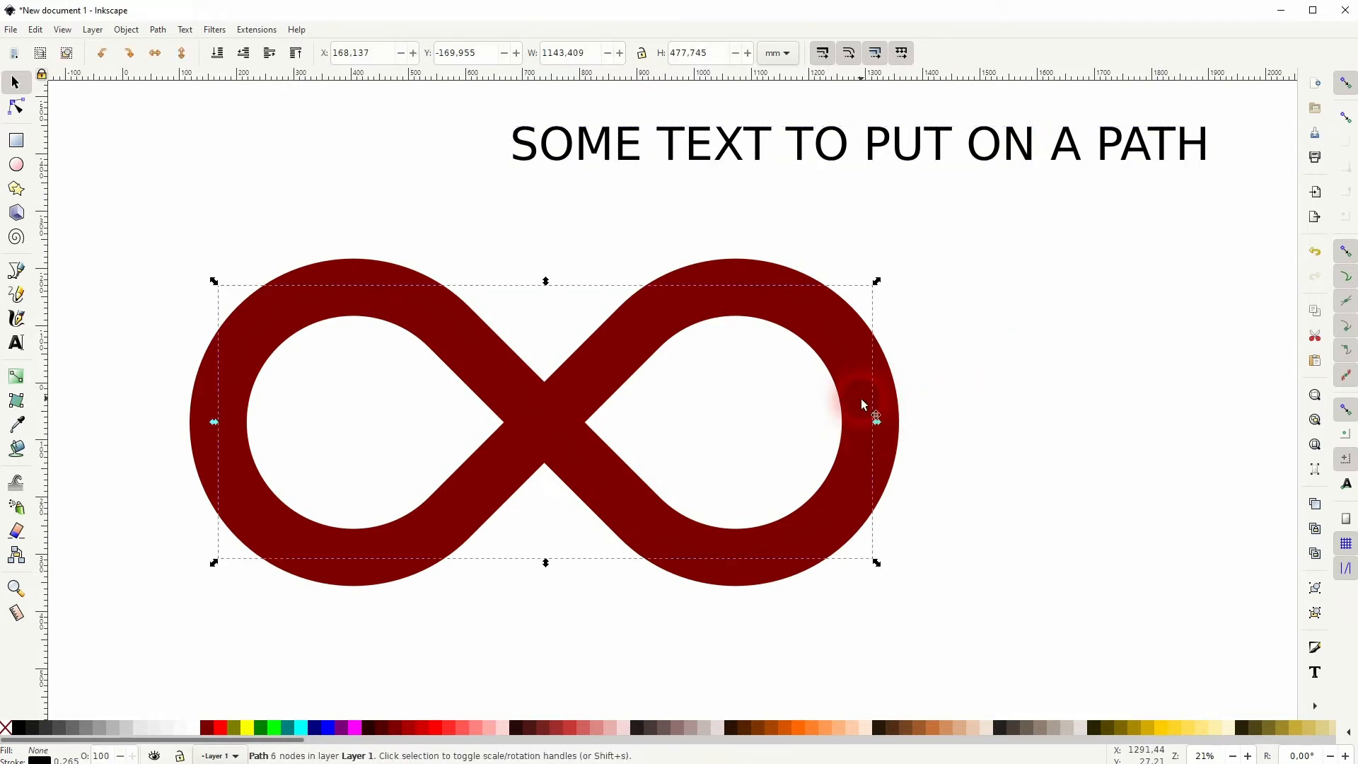
left_click_drag(861, 403, 991, 233)
key("ctrl+z")
left_click(941, 157, "shift")
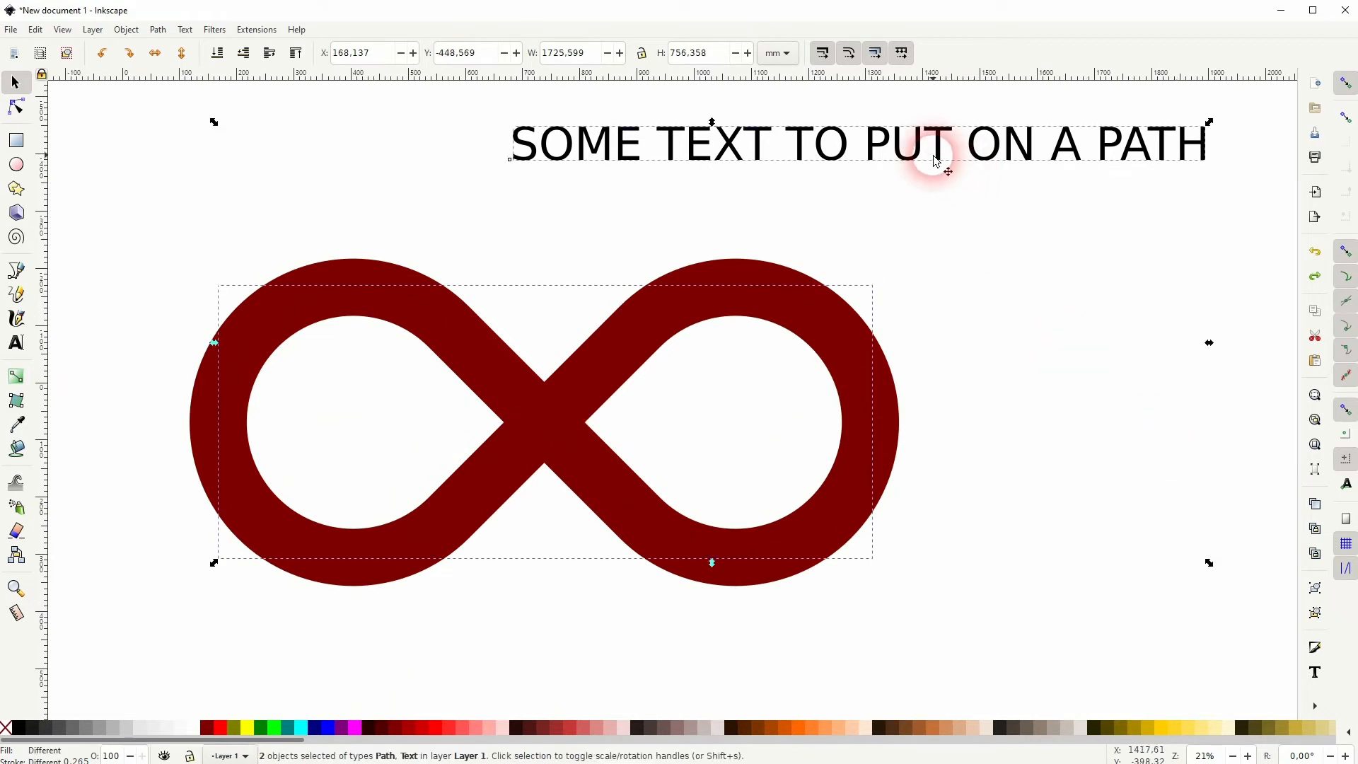
left_click(158, 29)
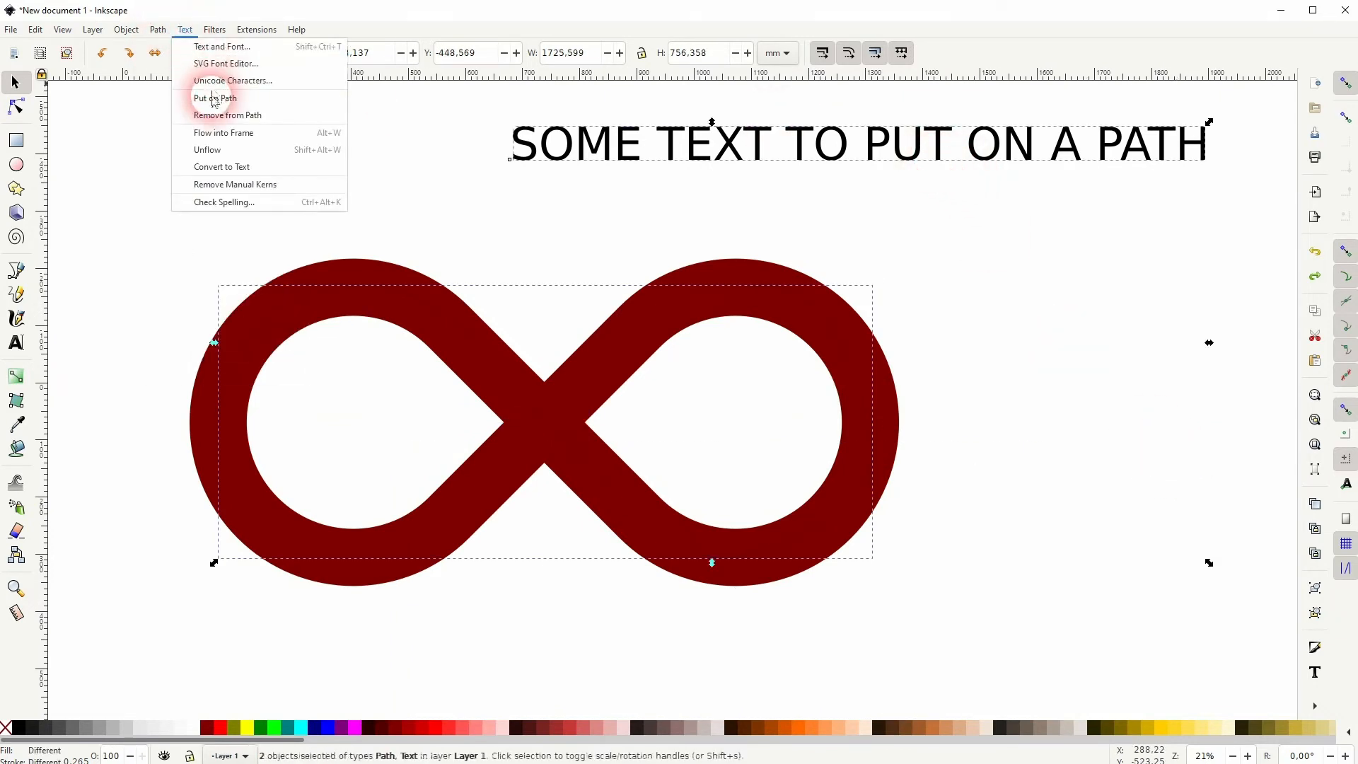
left_click(211, 98)
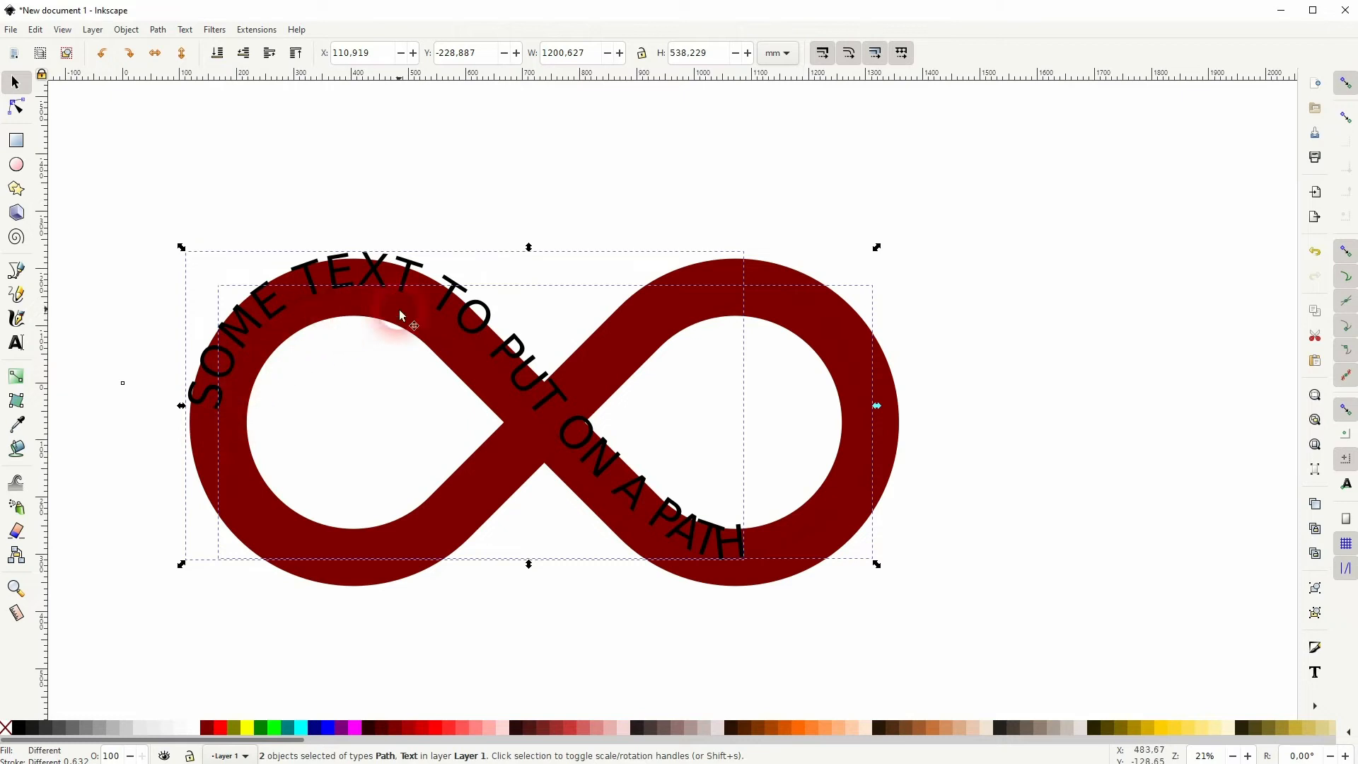
left_click(1061, 426)
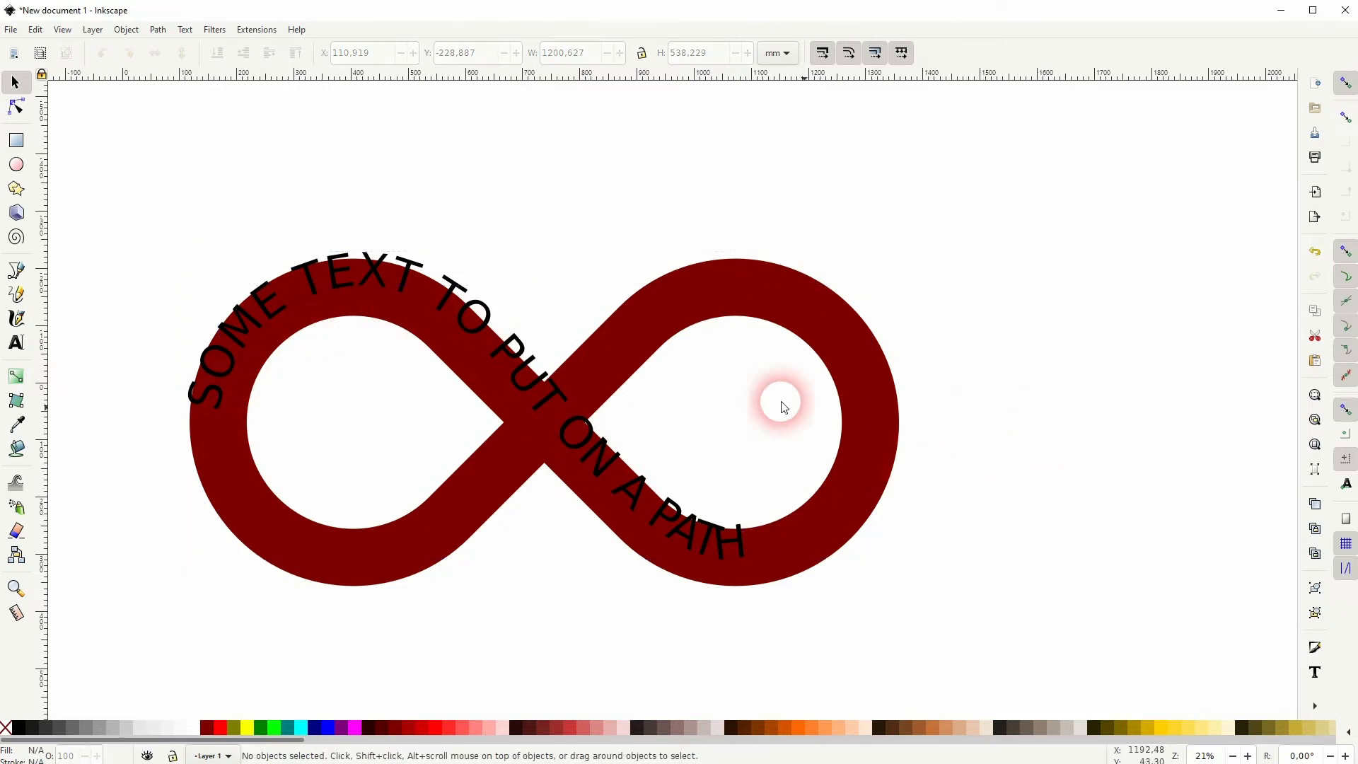
- Try font sizes of 200 px and 100 px for the text on the curve, and settle on 150 px
left_click(450, 309)
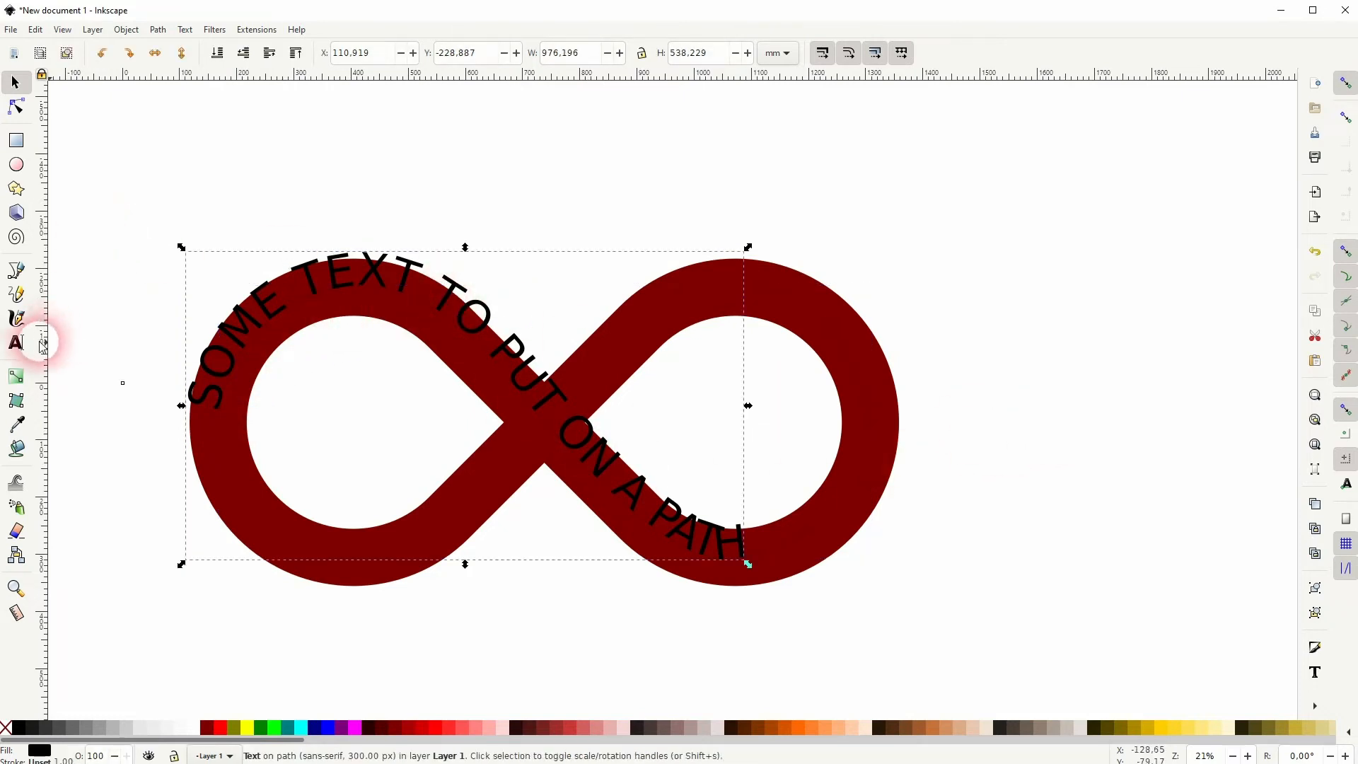
left_click(12, 346)
left_click(303, 53)
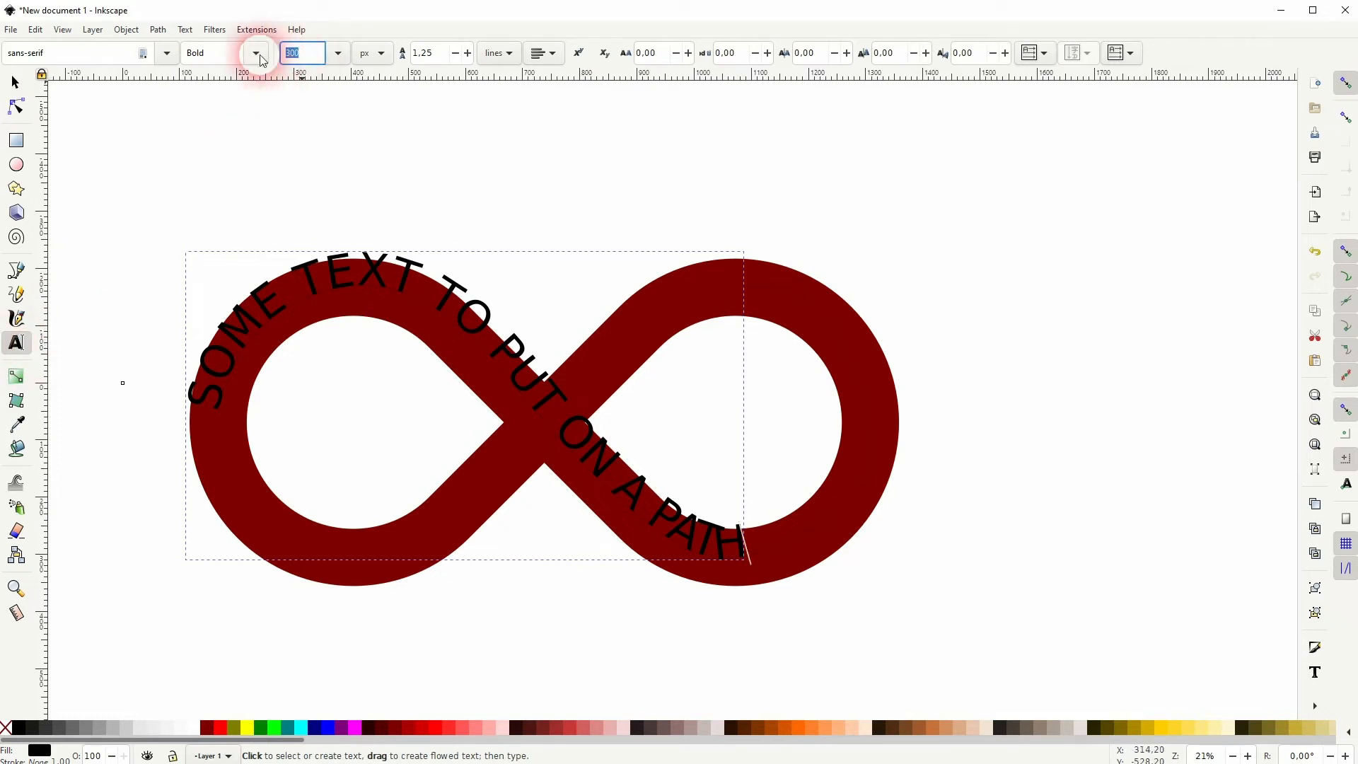
key("Return")
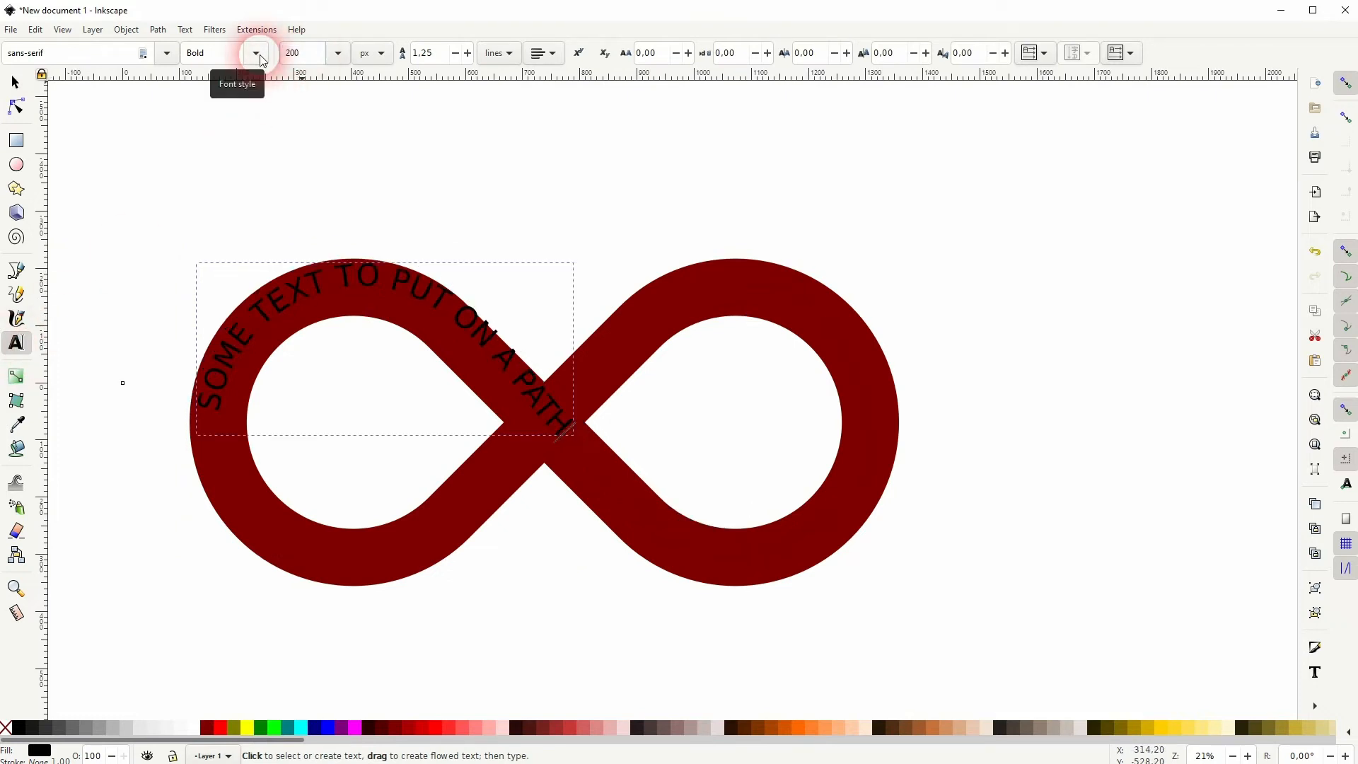
left_click(282, 56)
type("1")
key("Return")
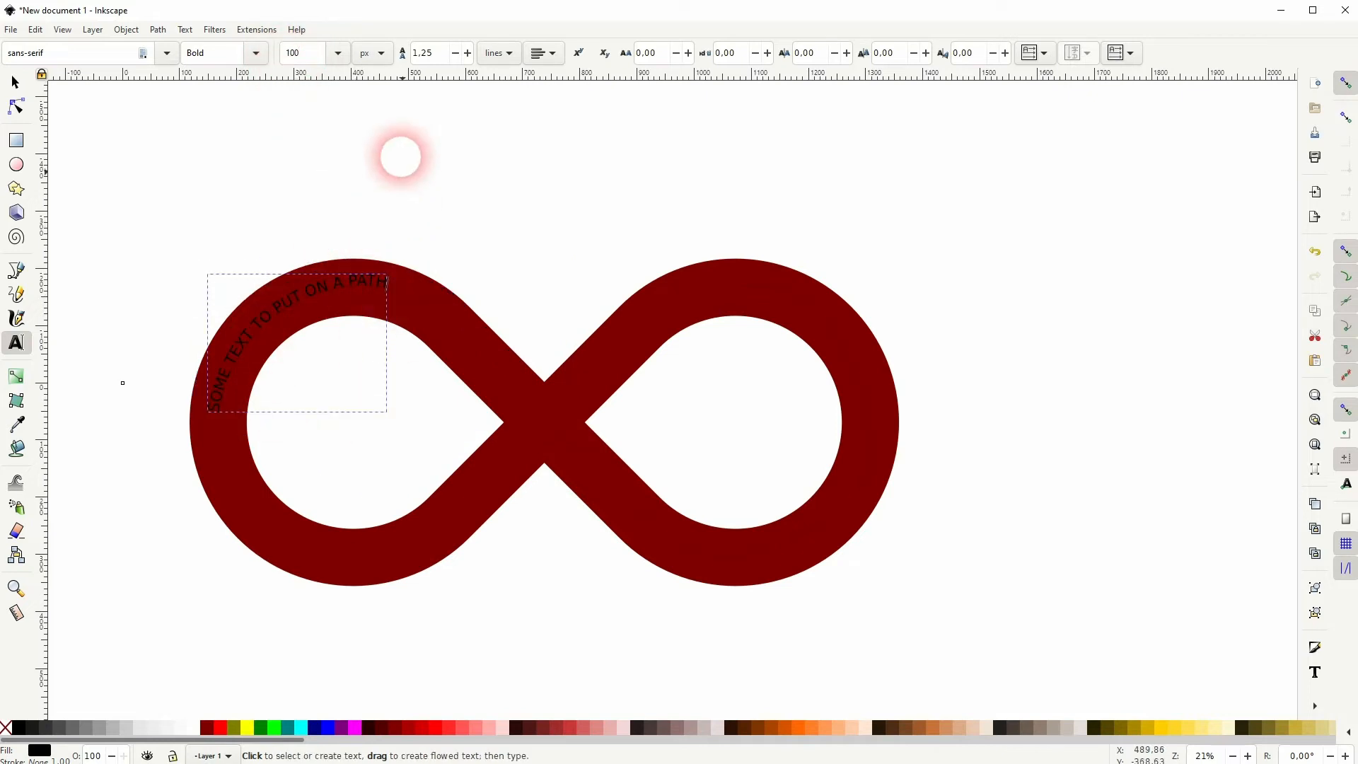
left_click(286, 55)
type("150")
key("Return")
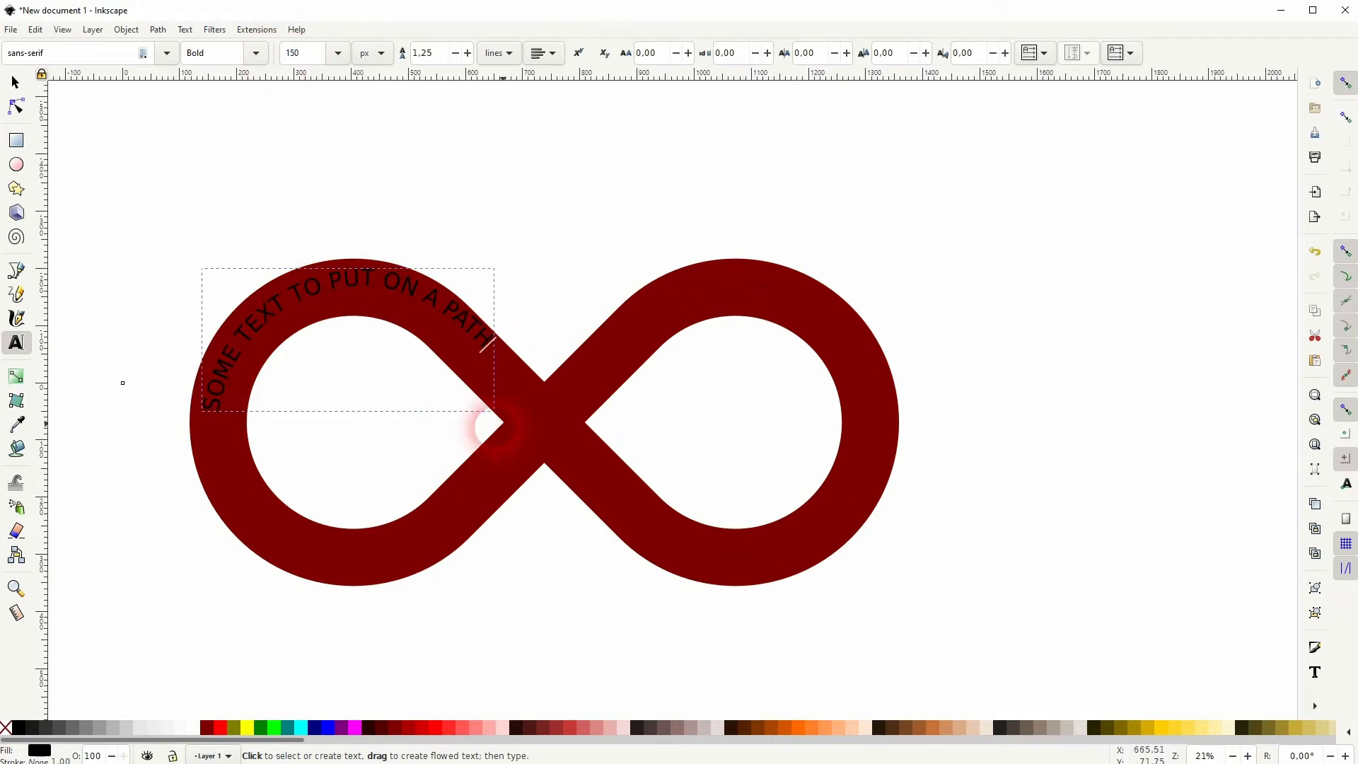
- Shift the text along the curve by adding spaces before its first word until it spans the symbol's crossing
left_click(218, 411)
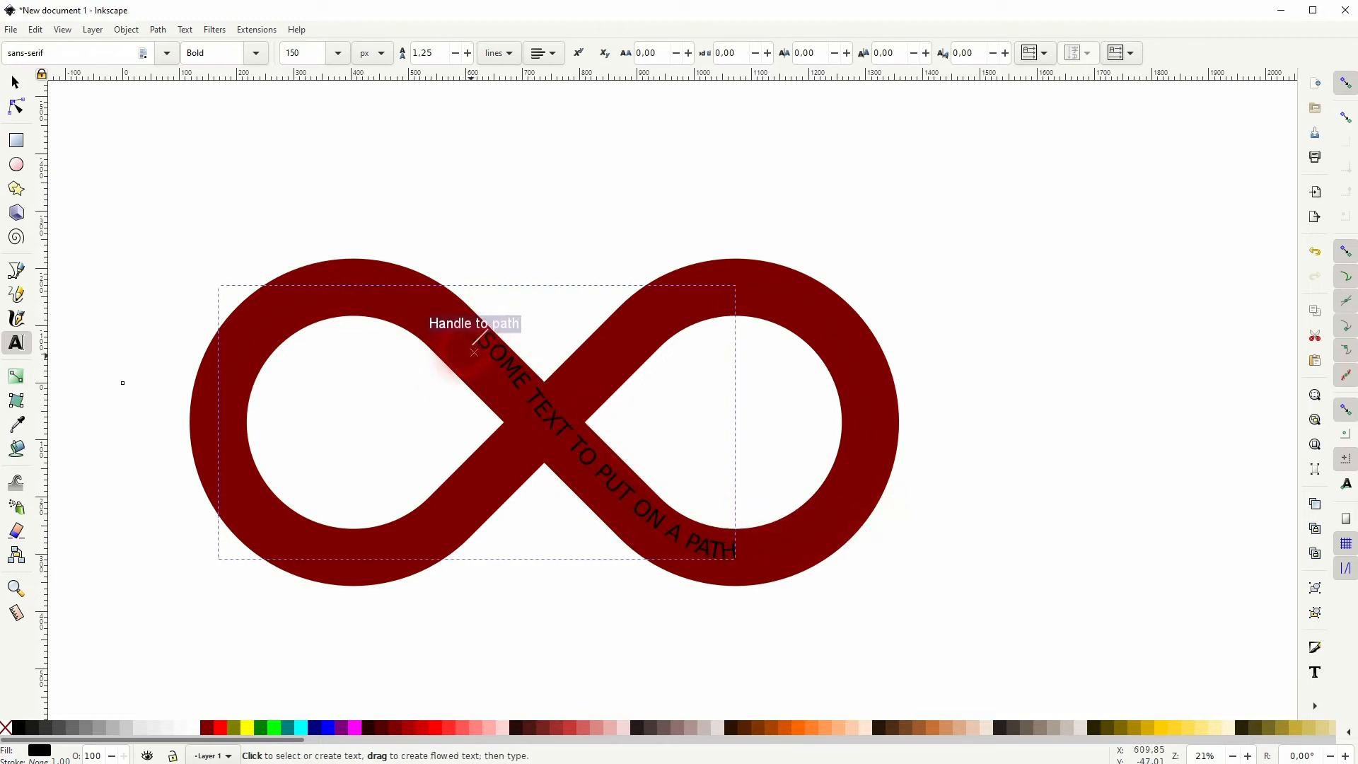
left_click(15, 82)
left_click(895, 421)
left_click(1058, 464)
left_click(130, 180)
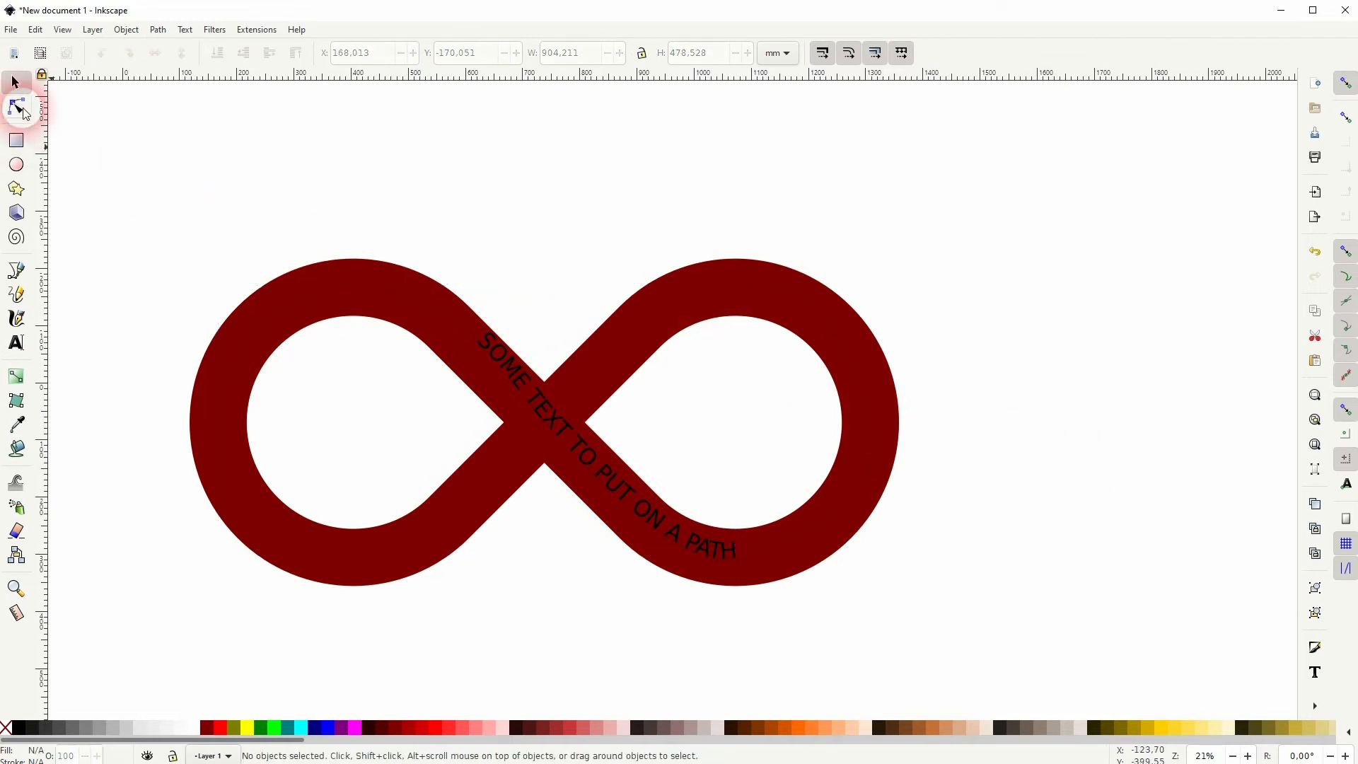
left_click(452, 328)
left_click(16, 106)
left_click(472, 400)
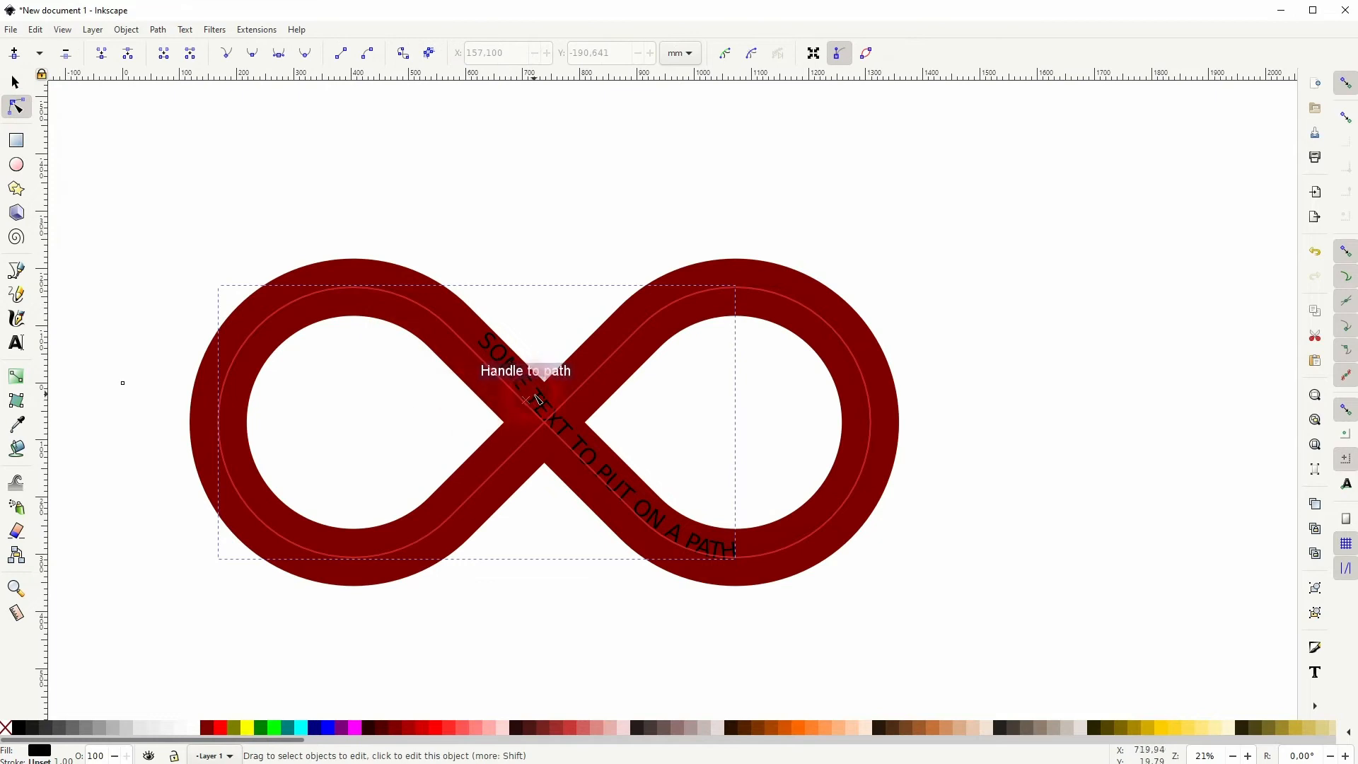
left_click_drag(532, 408, 520, 416)
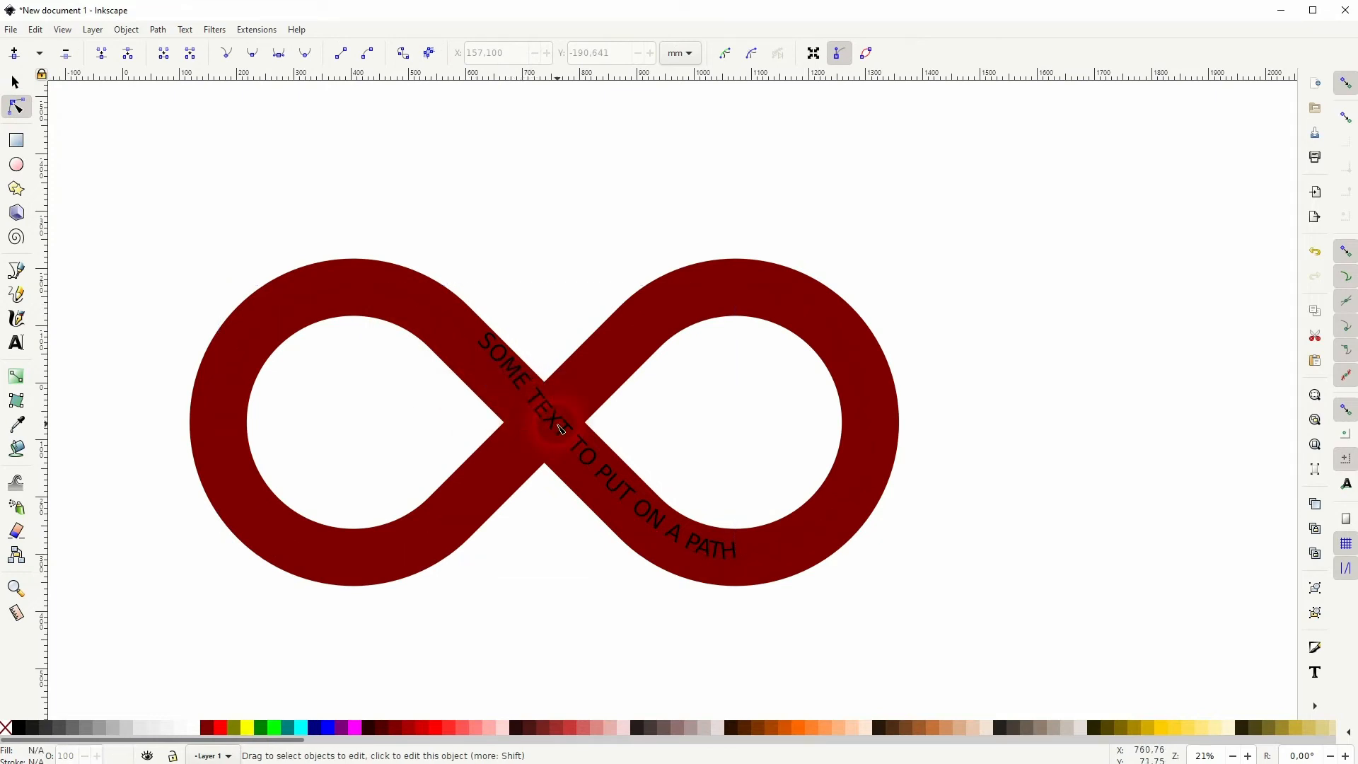
left_click(15, 82)
left_click(910, 493)
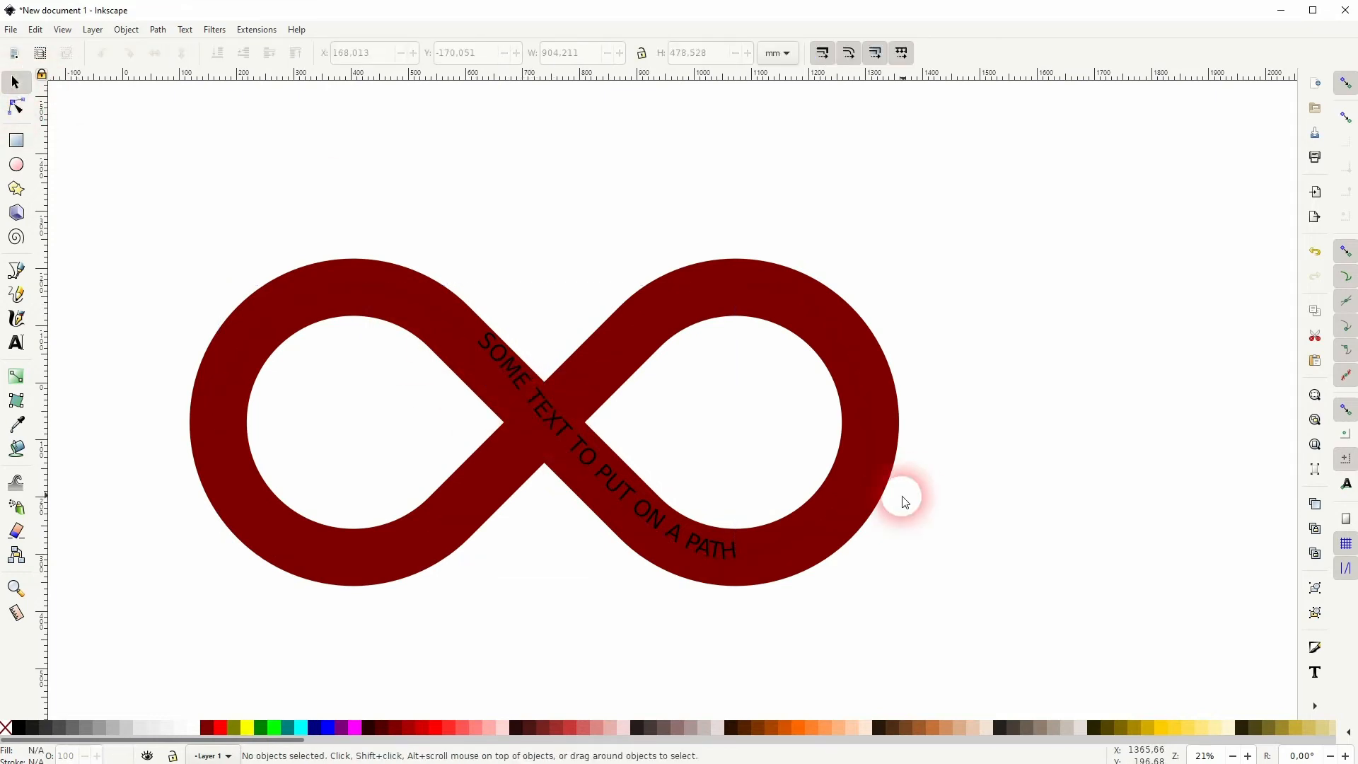
- Try moving the infinity symbol down and to the right, and undo the move
left_click(829, 526)
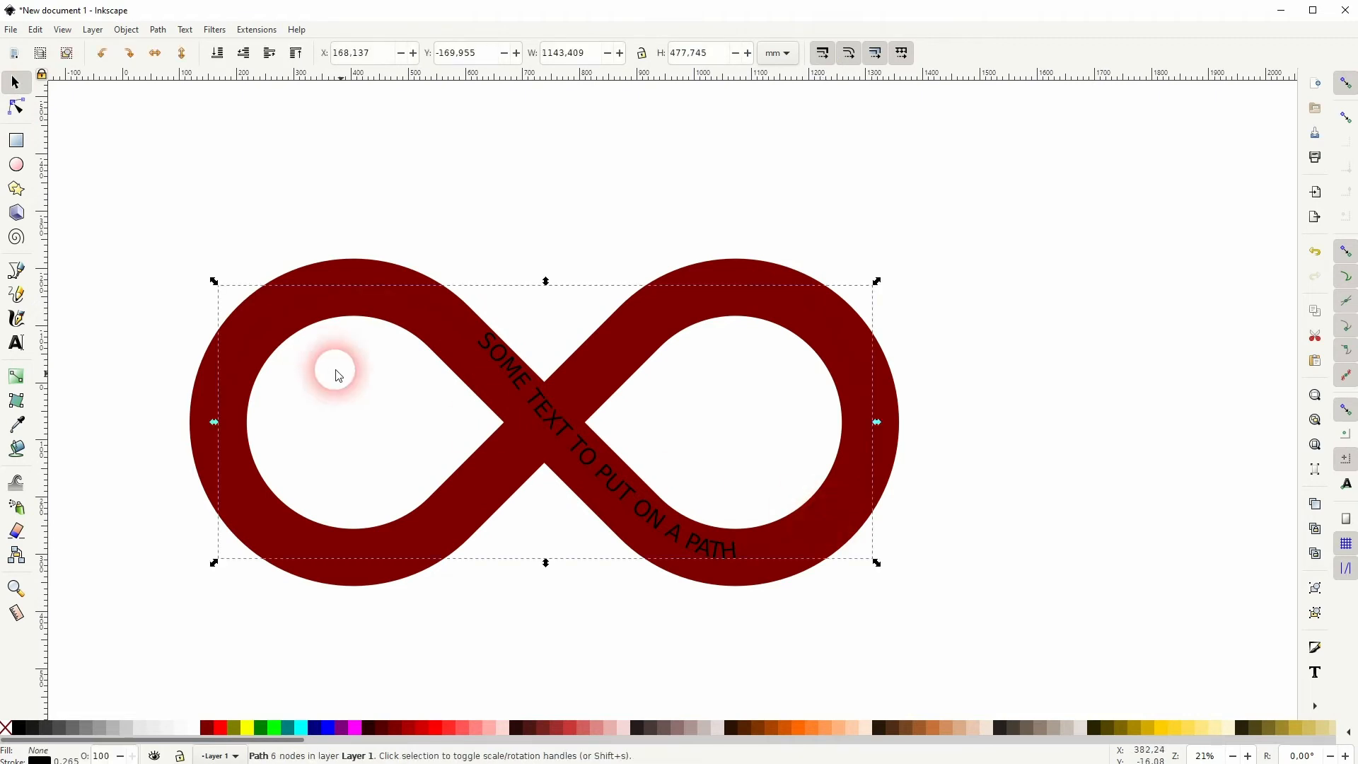
key("ctrl+z")
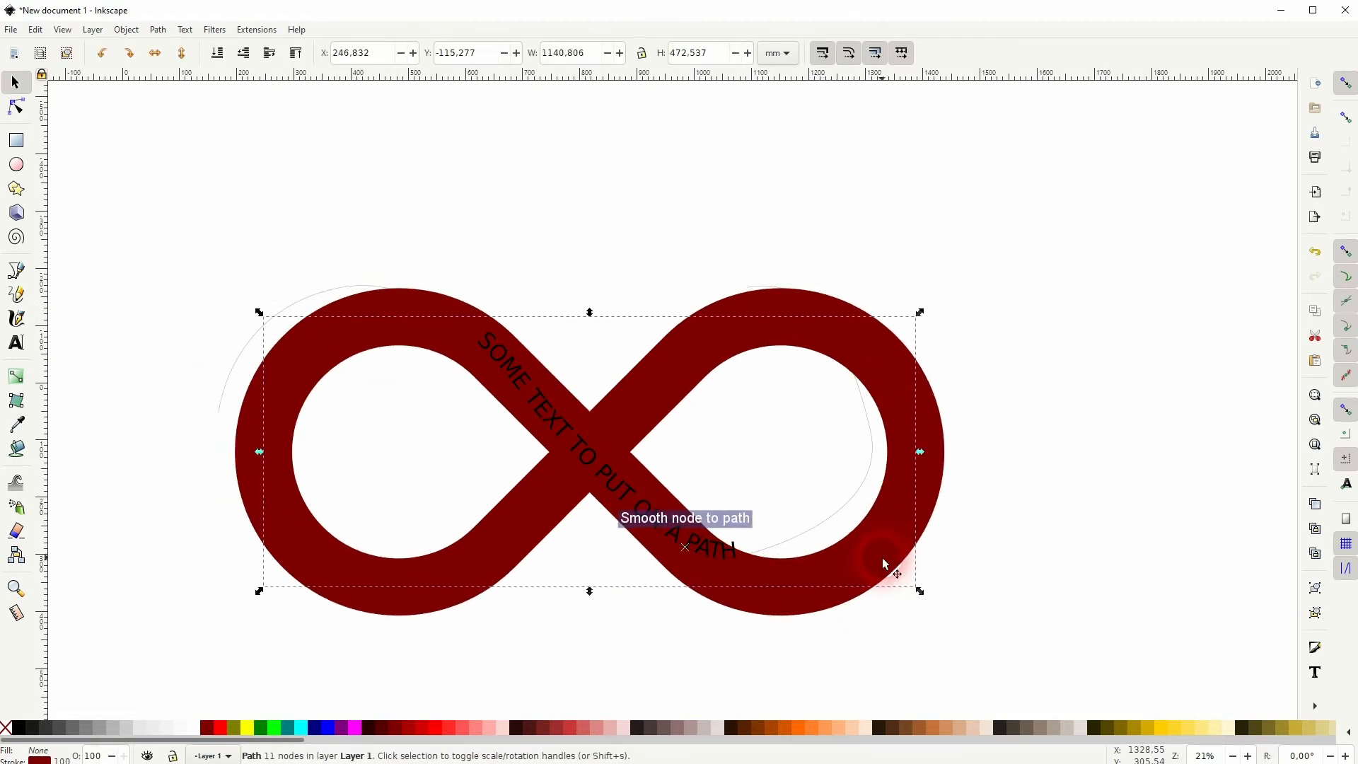
left_click(991, 553)
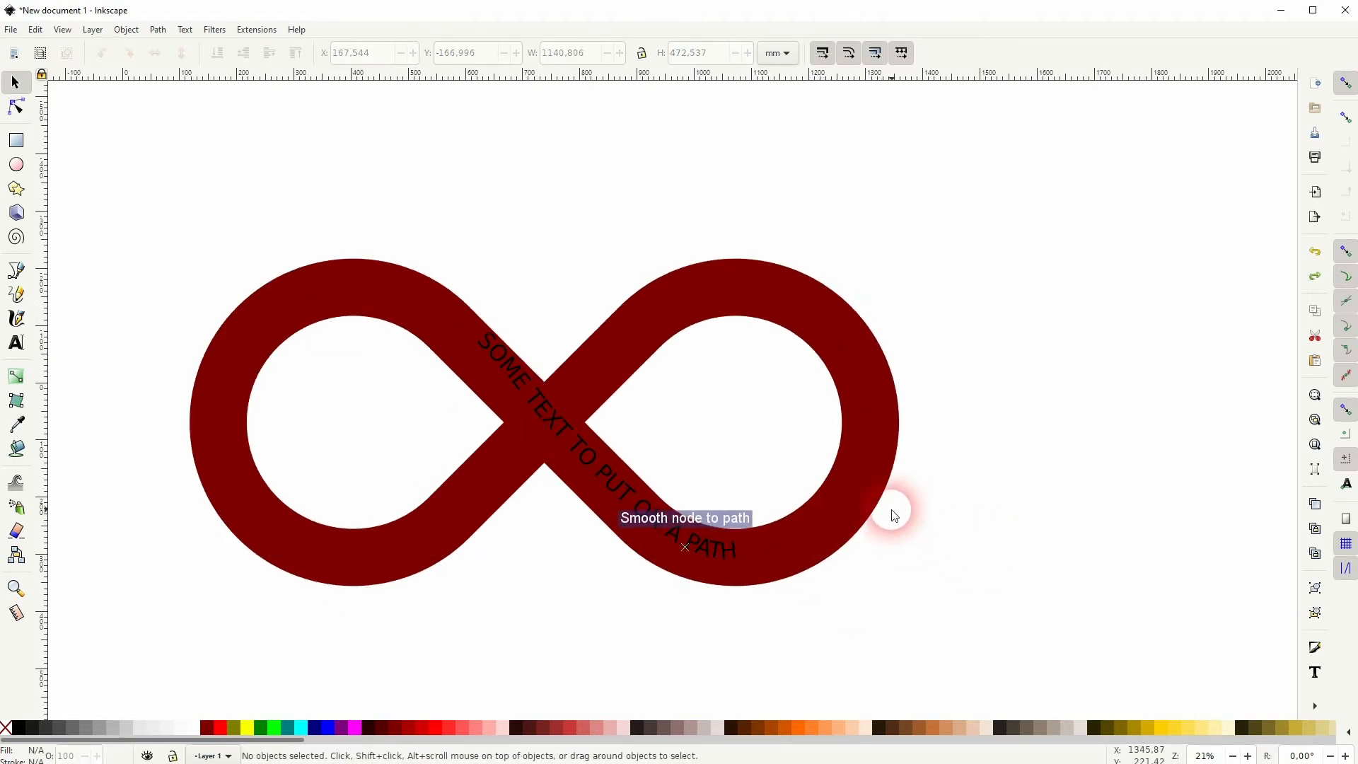
- Try moving the thin curve that carries the text down and to the right, and undo the move
left_click(856, 499)
left_click_drag(864, 505, 1011, 578)
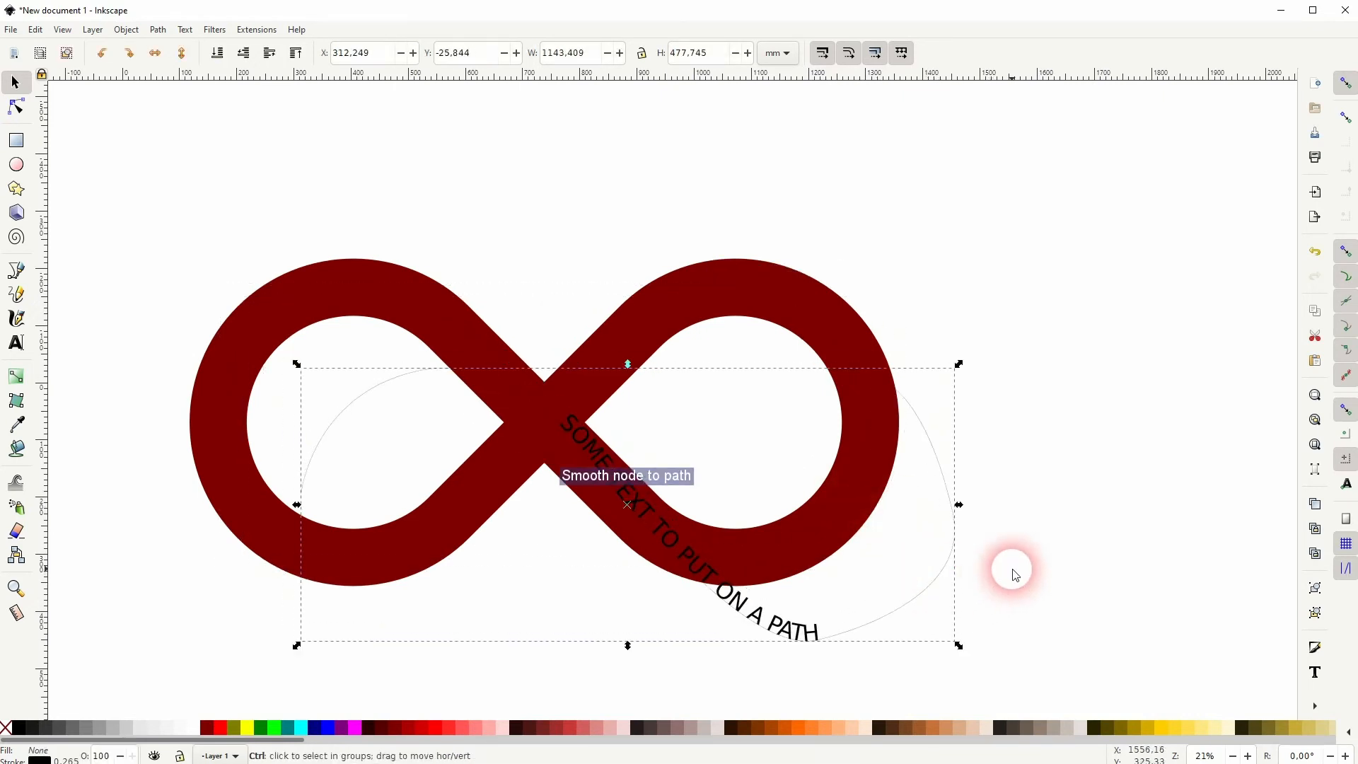
key("ctrl+z")
- Reshape the thin curve at its crossing segment, rightmost node and upper-right segment so the text follows the middle of the band
left_click(16, 106)
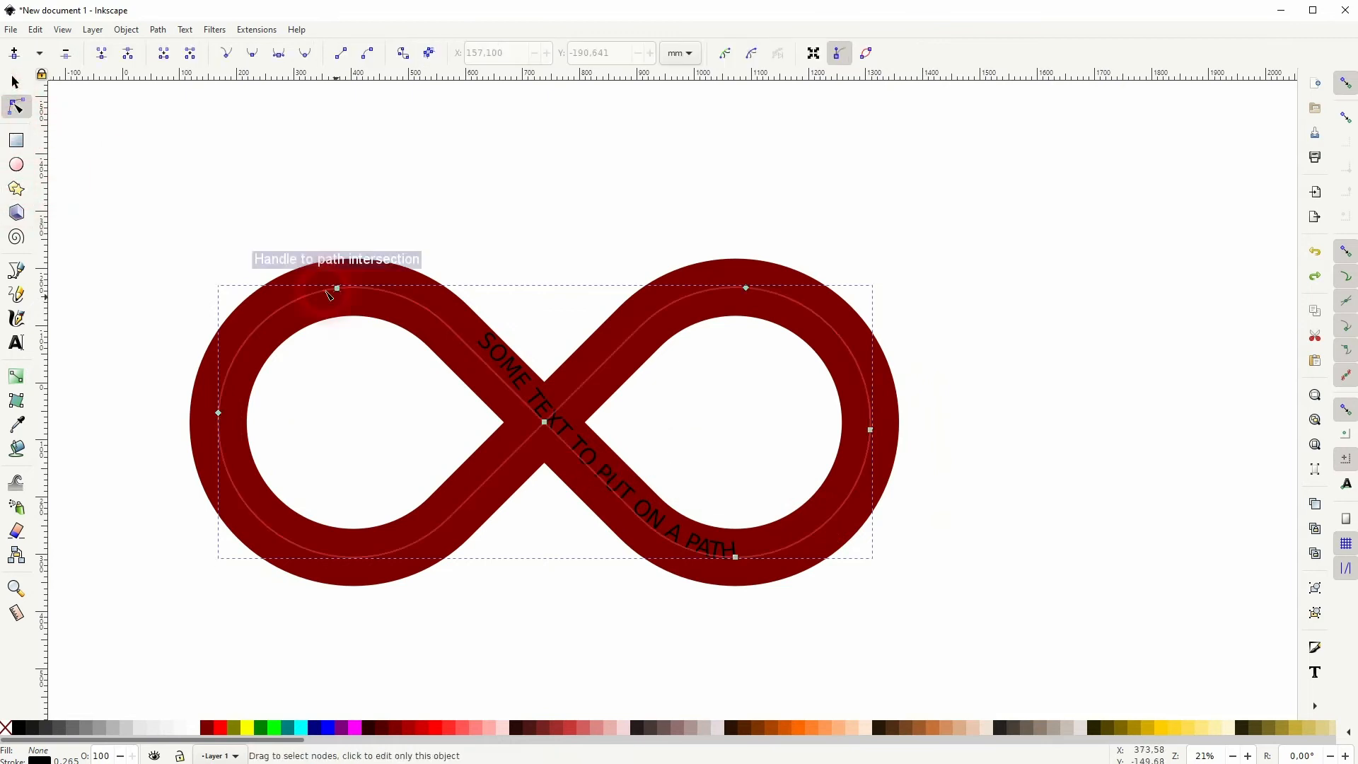
left_click(570, 450)
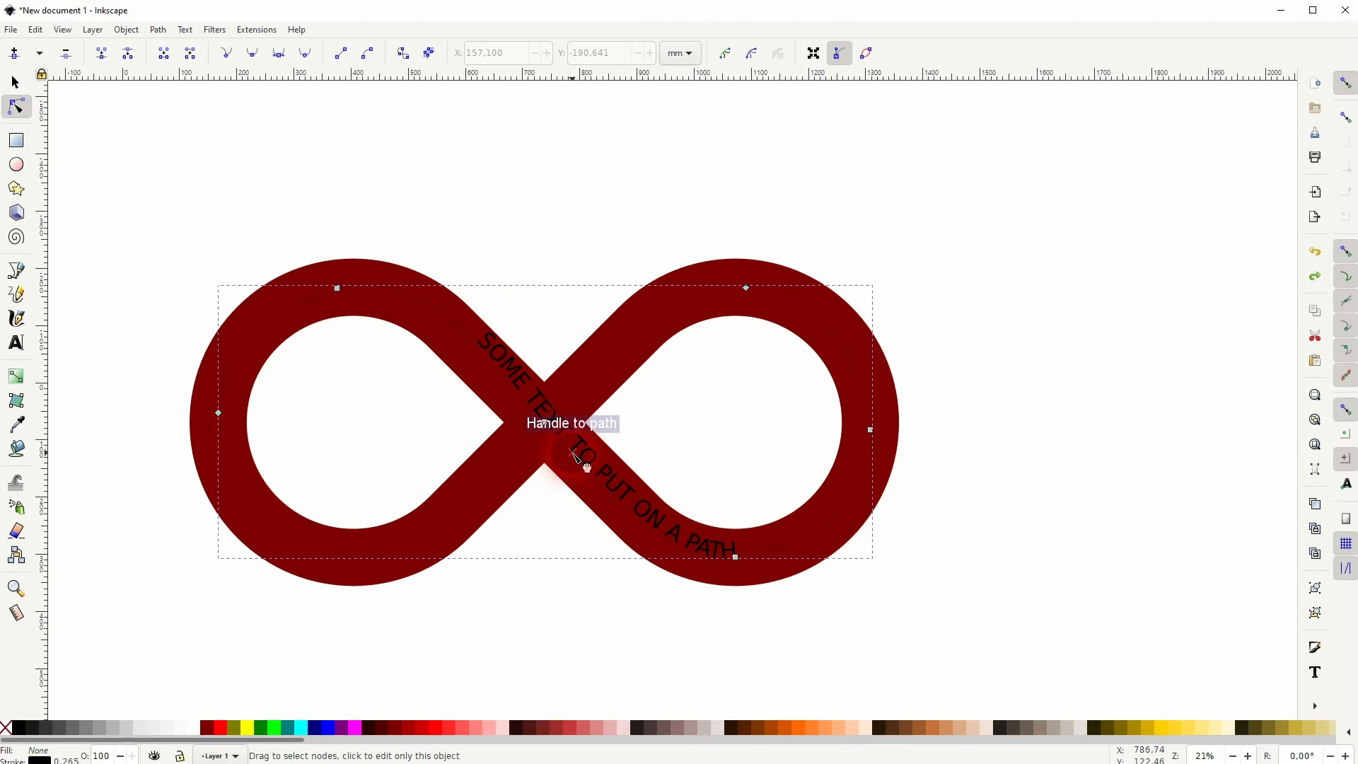
left_click_drag(578, 456, 448, 327)
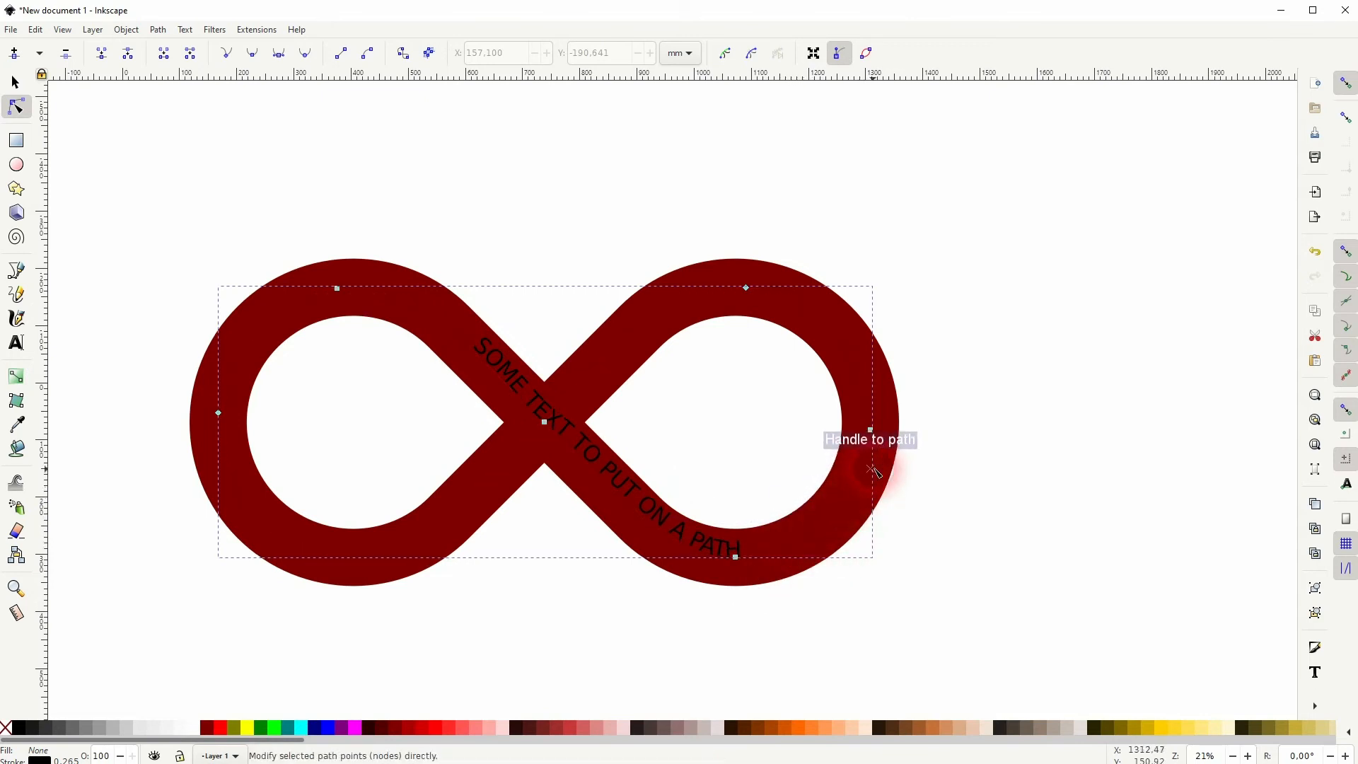
left_click_drag(871, 430, 870, 413)
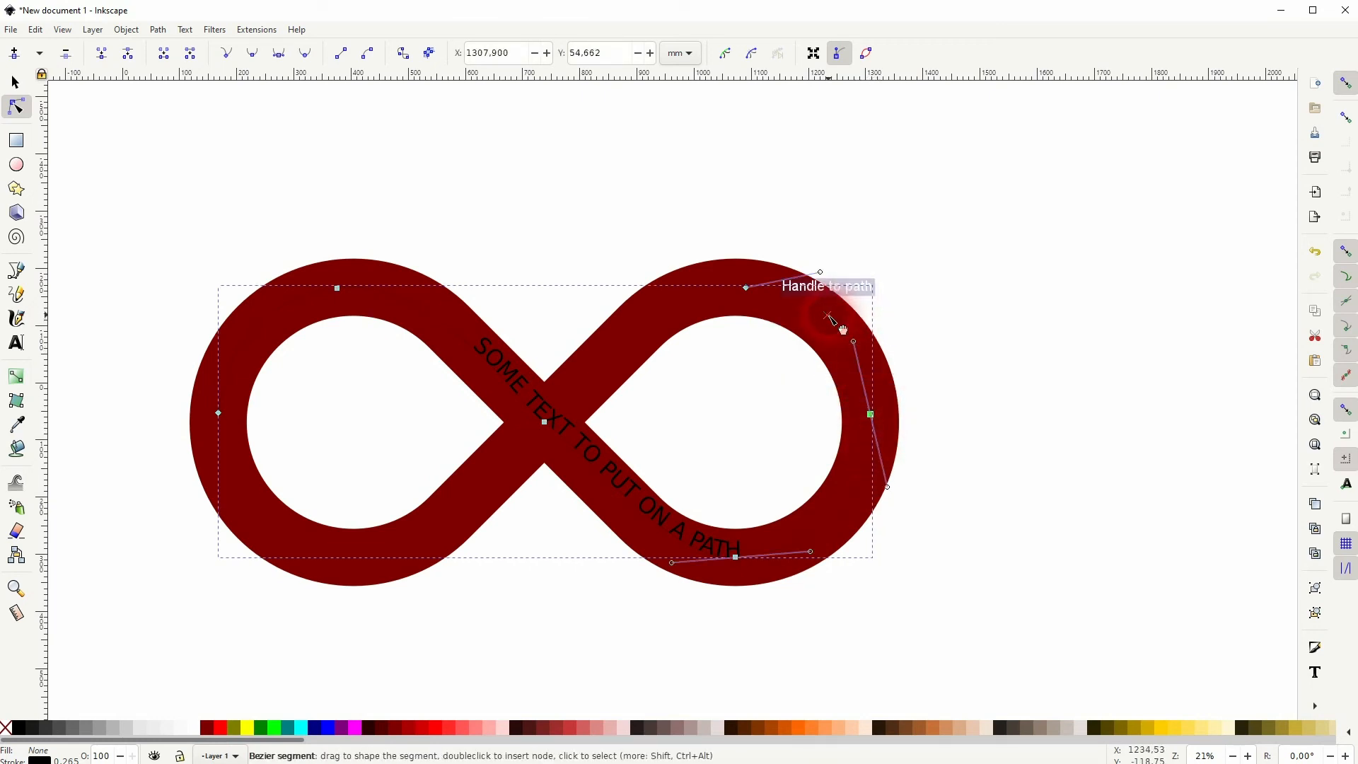
left_click_drag(829, 322, 834, 327)
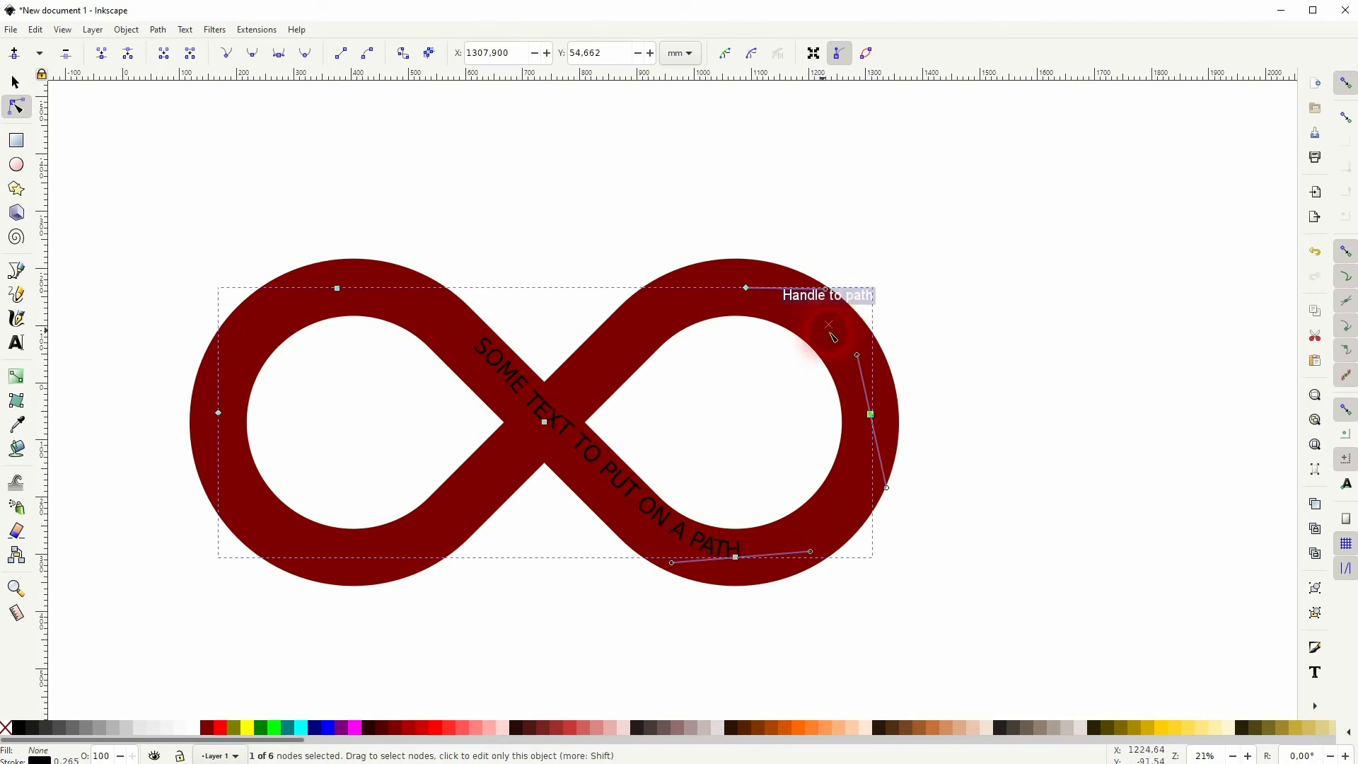
left_click(14, 83)
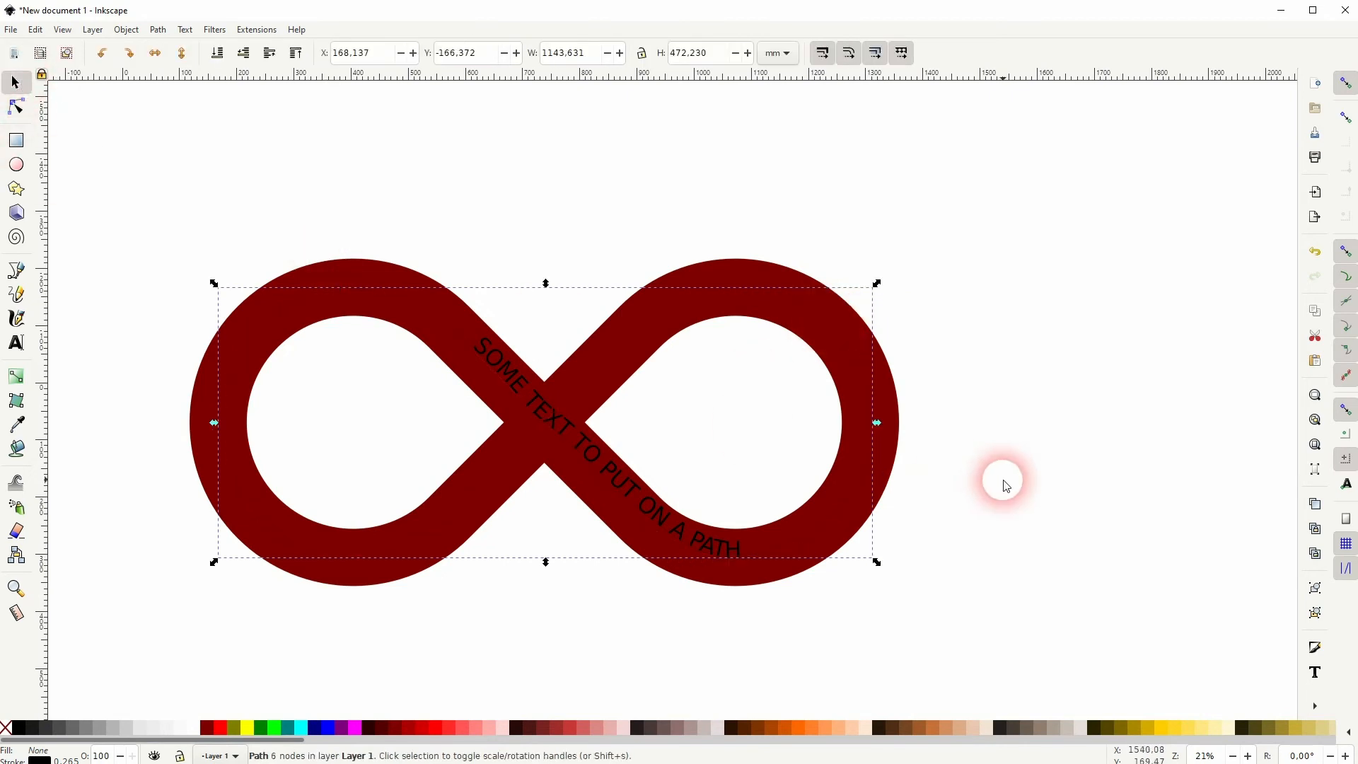
left_click(994, 505)
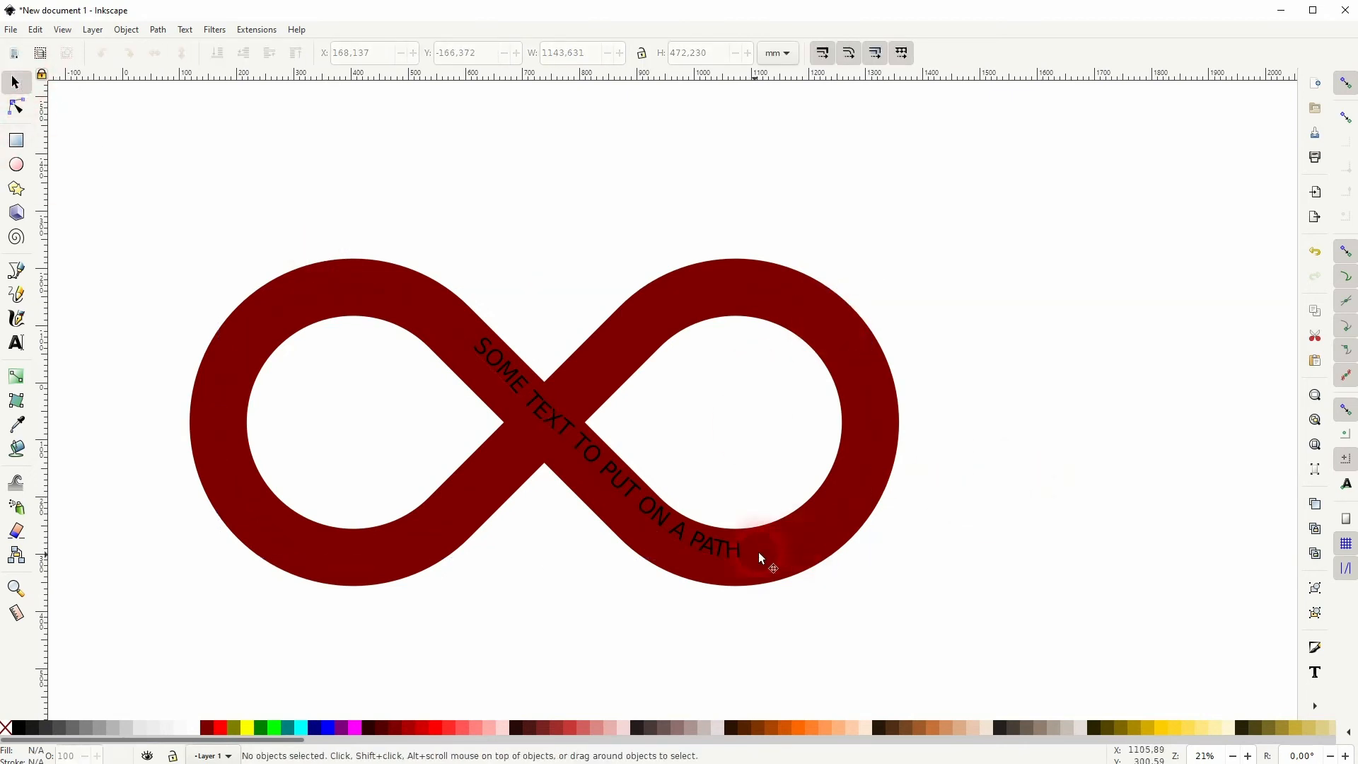
- Give the text on the curve a white fill and no stroke, after trying a white stroke
left_click(684, 537)
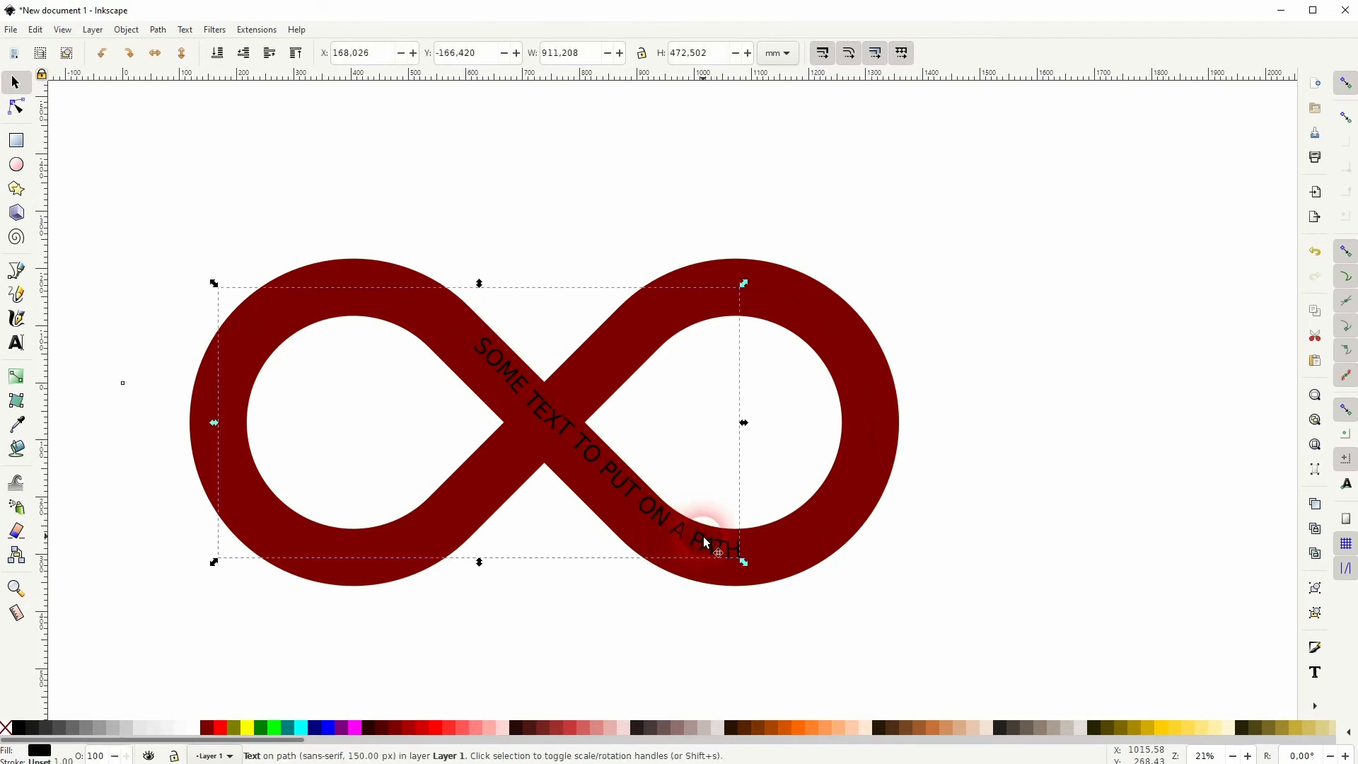
left_click(190, 729, "shift")
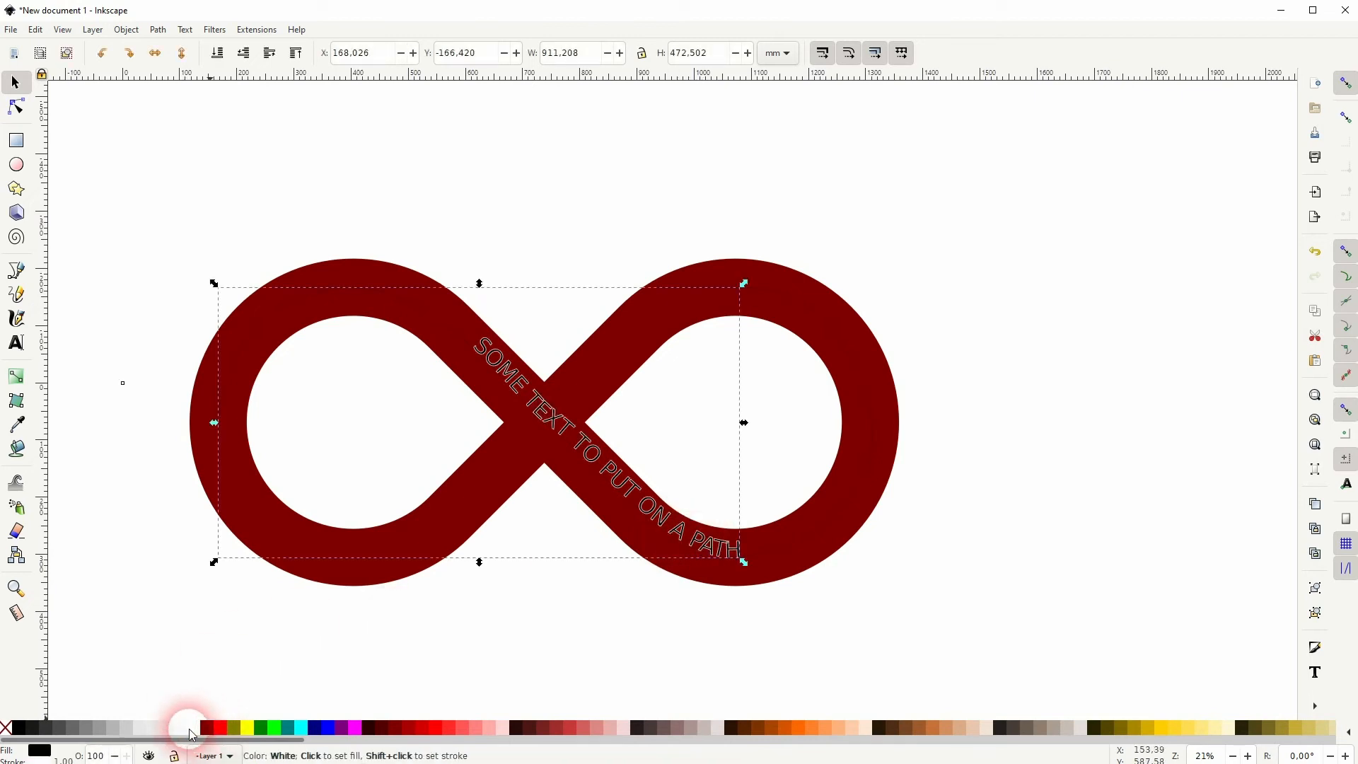
left_click(5, 729, "shift")
left_click(188, 729)
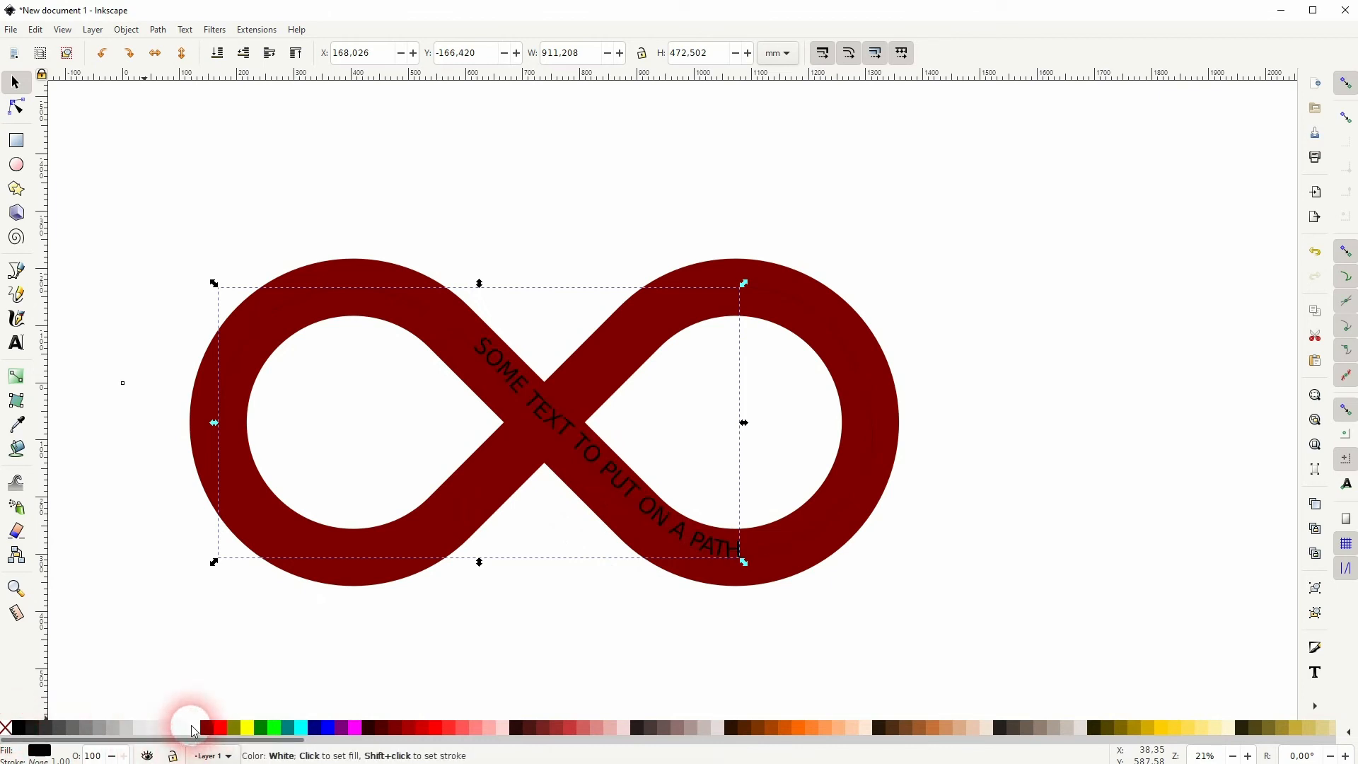
left_click(946, 556)
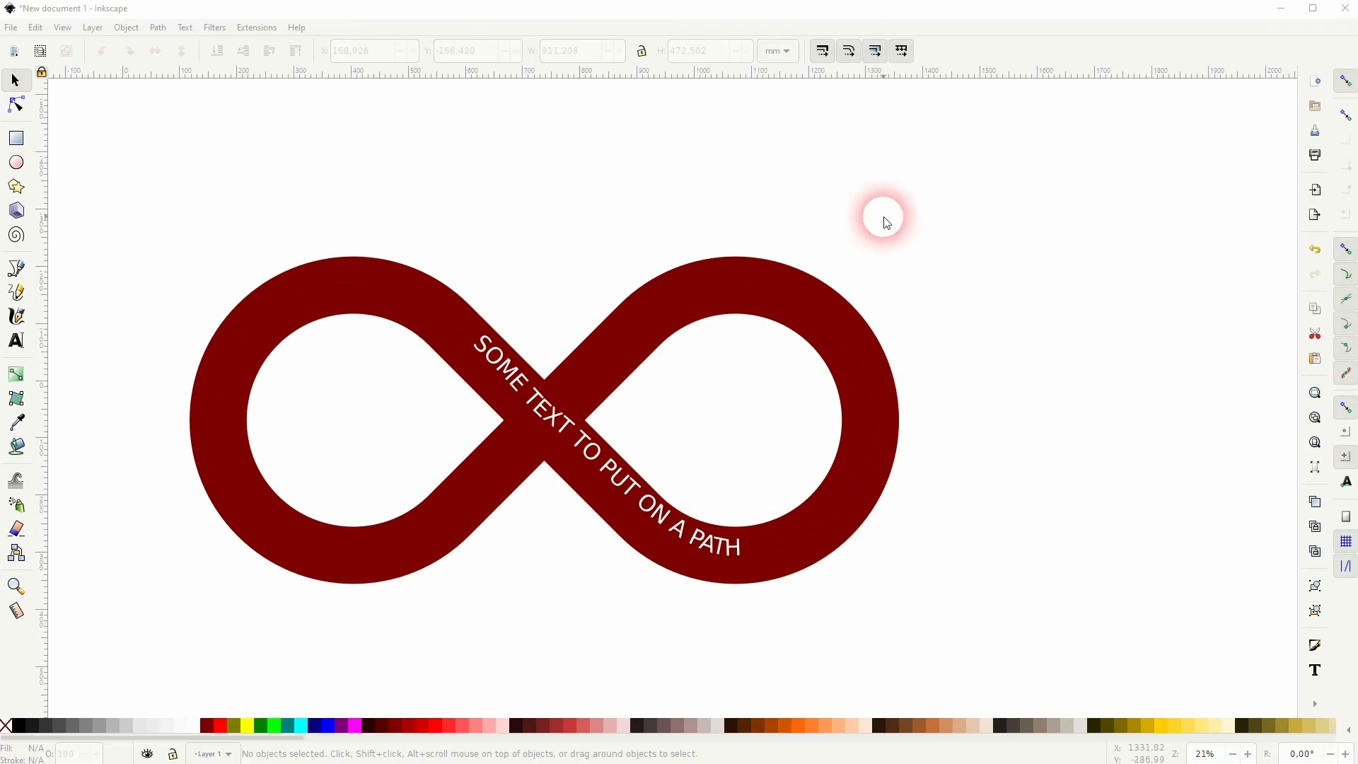
- Try moving the infinity symbol to the right, and undo the move
left_click(677, 531)
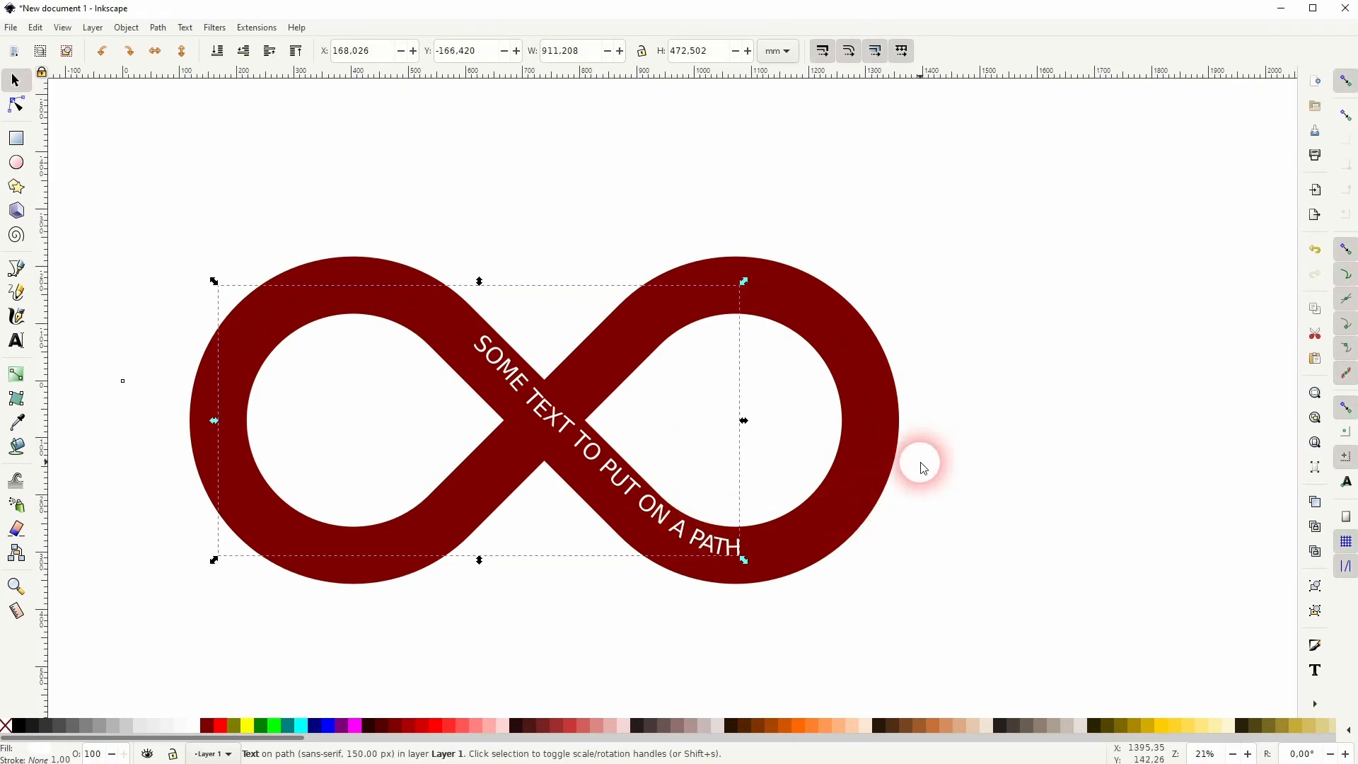
left_click(836, 384)
left_click_drag(863, 381, 1004, 407)
key("ctrl+z")
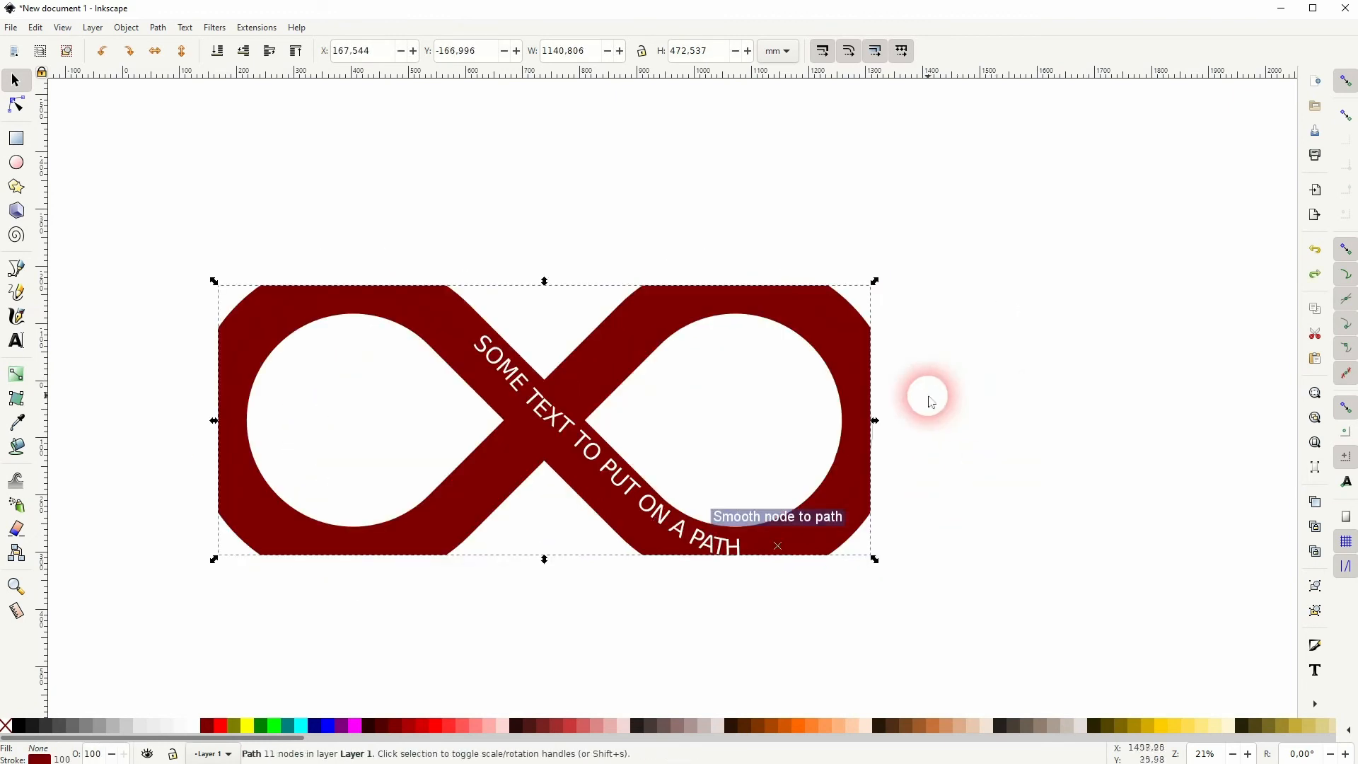
- Select the thin curve inside the symbol's right loop, try deleting it, and undo the deletion
scroll(864, 425, "up", 1)
left_click(973, 425)
scroll(889, 431, "up", 4)
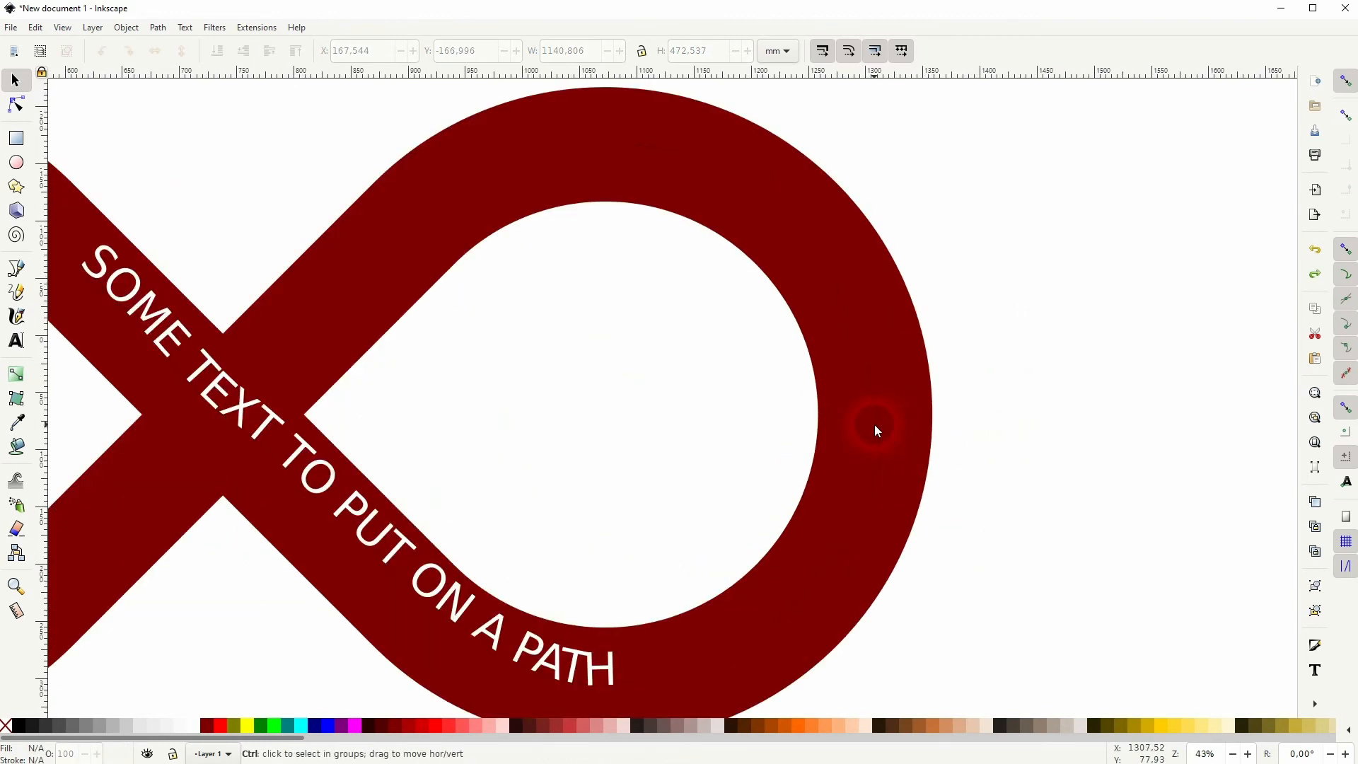
left_click(887, 423)
left_click_drag(890, 429, 961, 424)
key("ctrl+z")
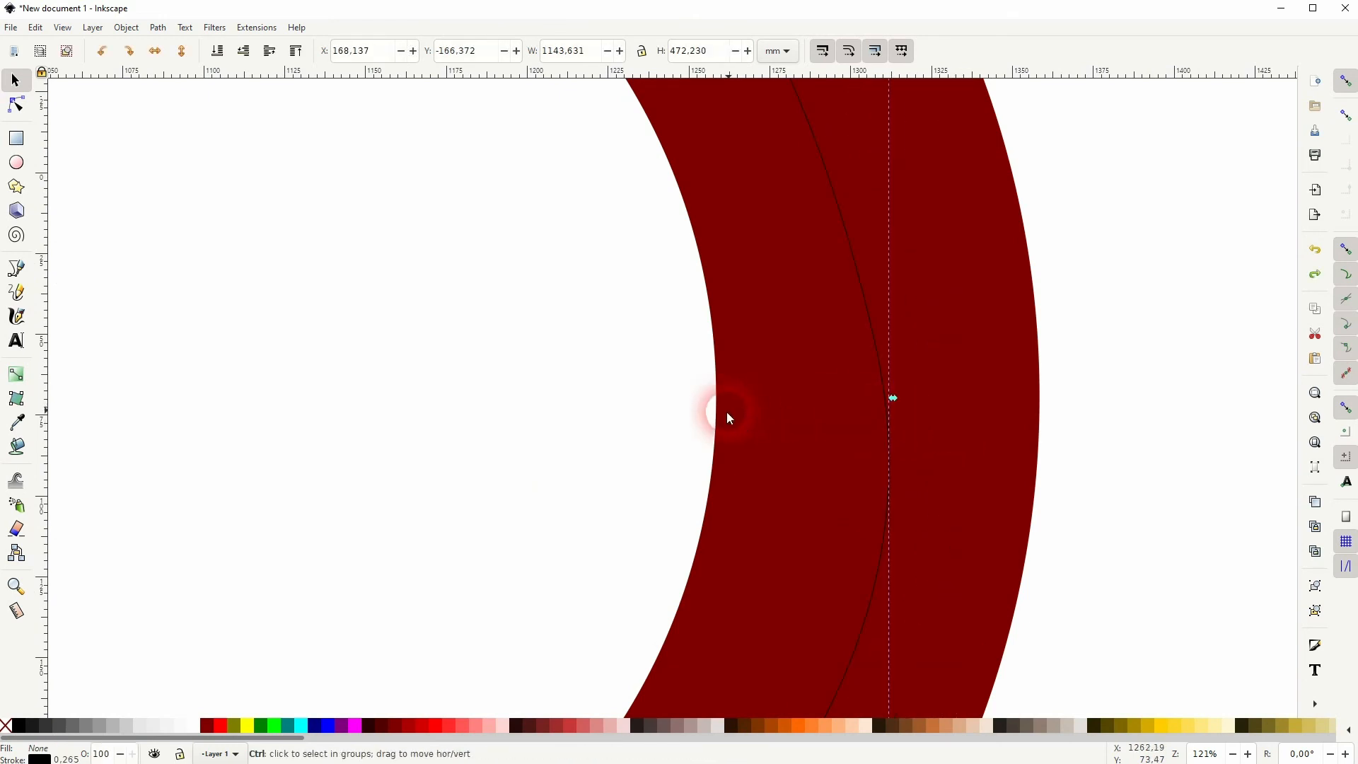
scroll(729, 418, "down", 5)
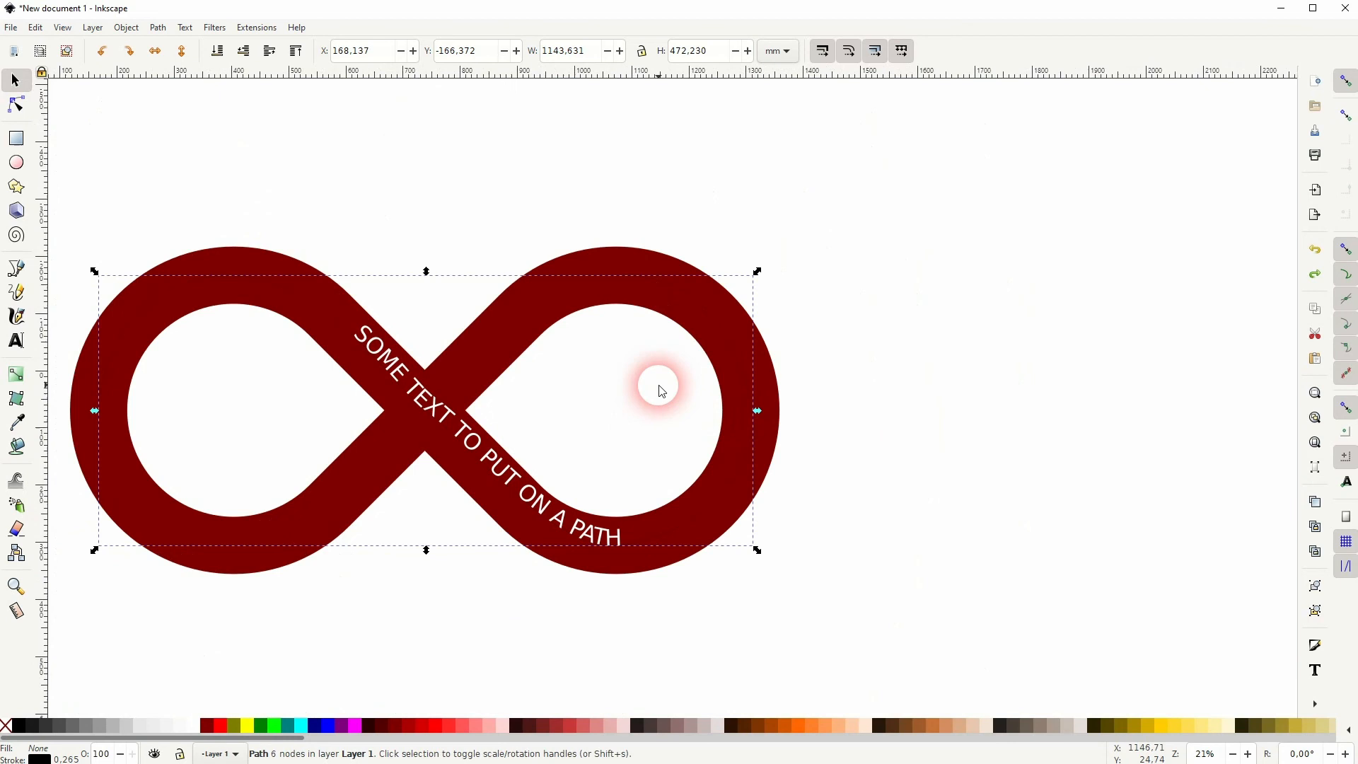
key("Delete")
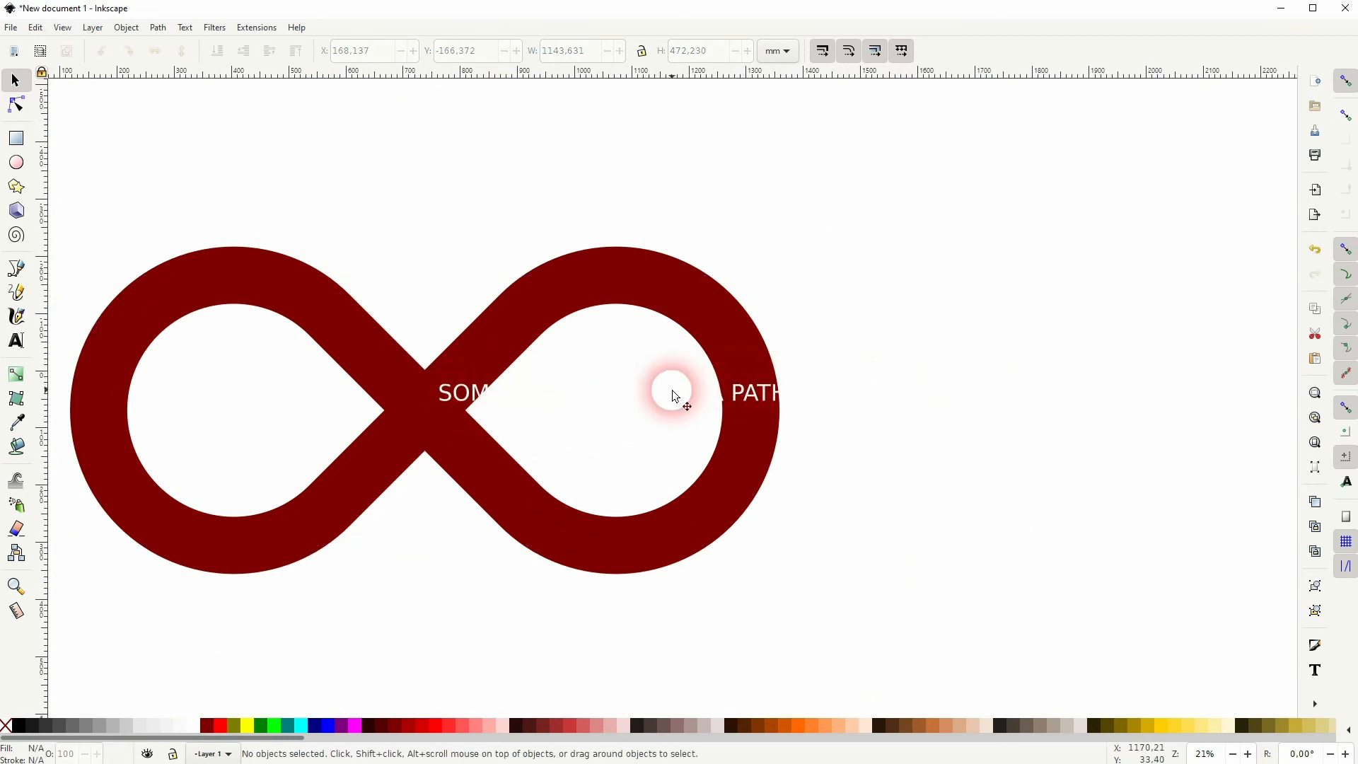
key("ctrl+z")
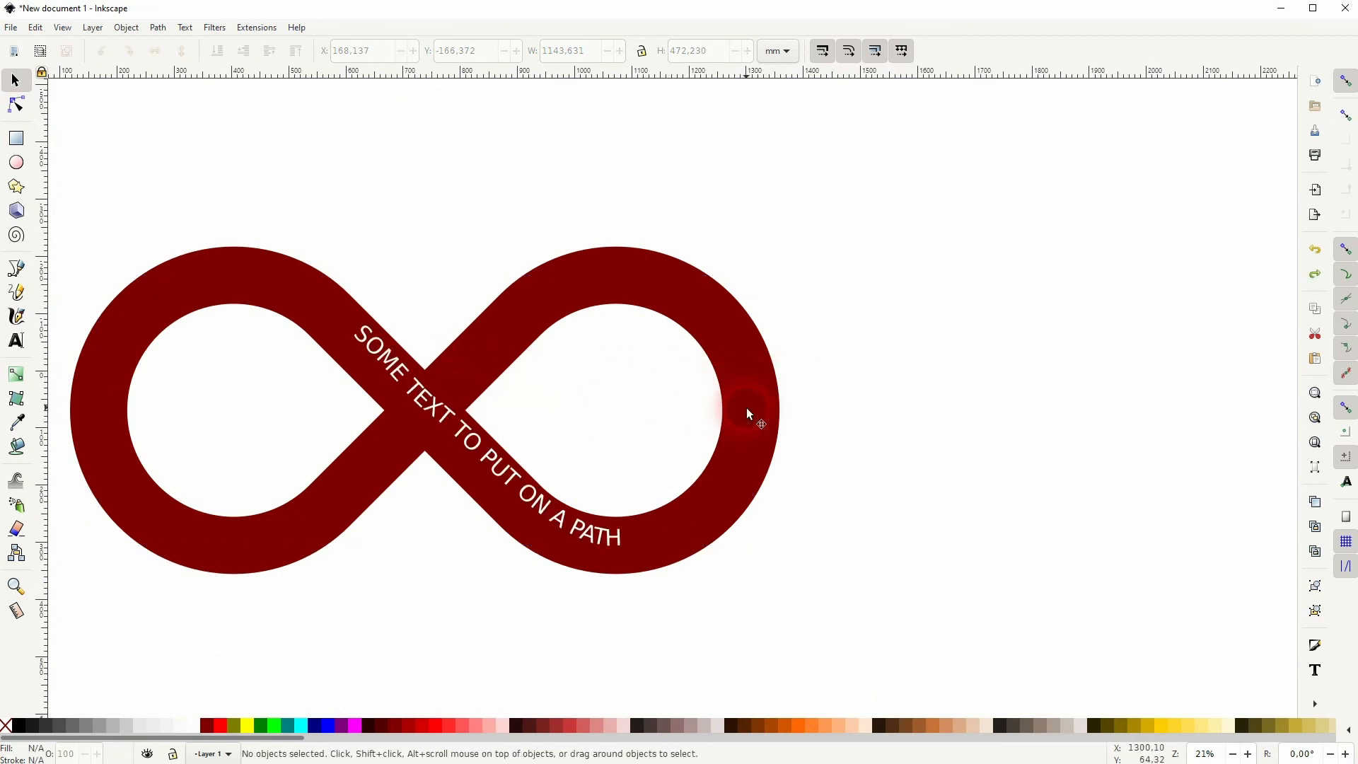
- Convert the white text on the curve into paths so that it no longer depends on the curve
left_click(505, 472)
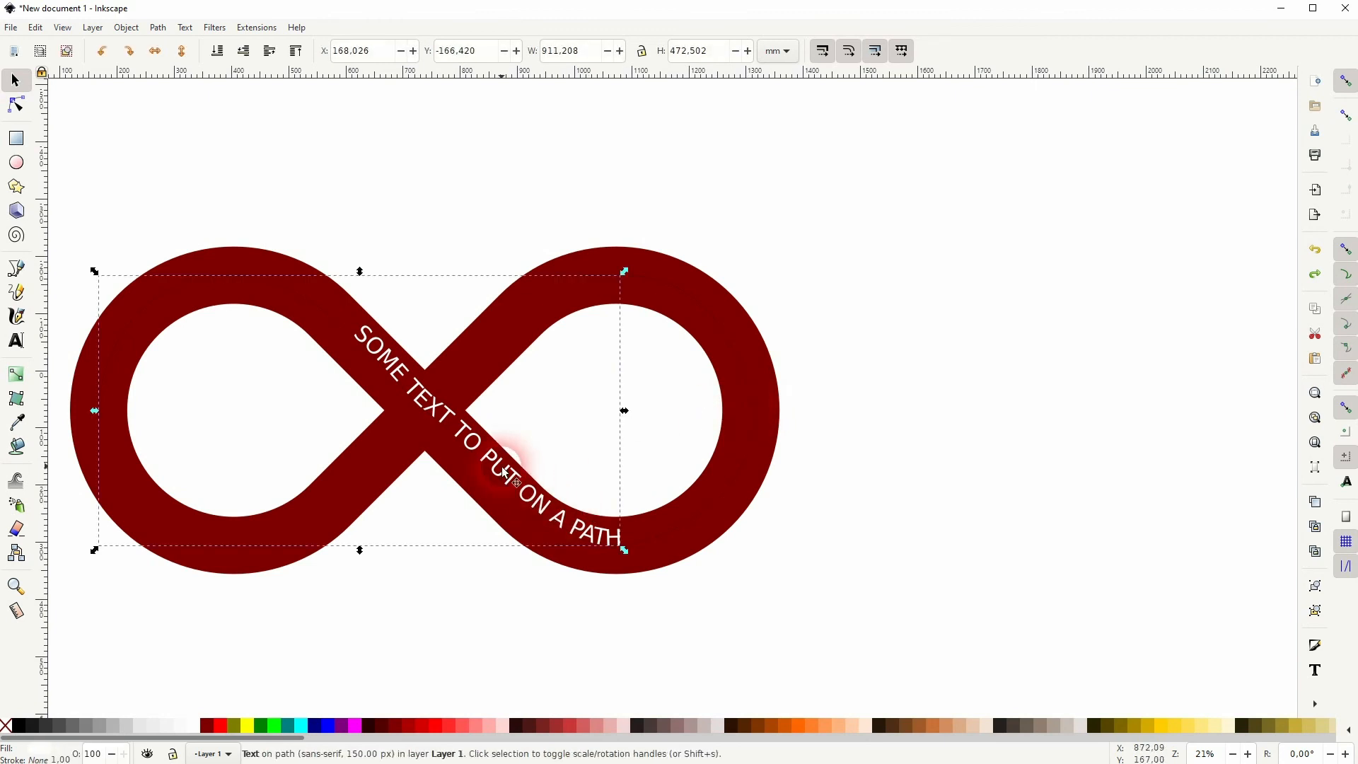
left_click(157, 29)
left_click(186, 42)
left_click(842, 398)
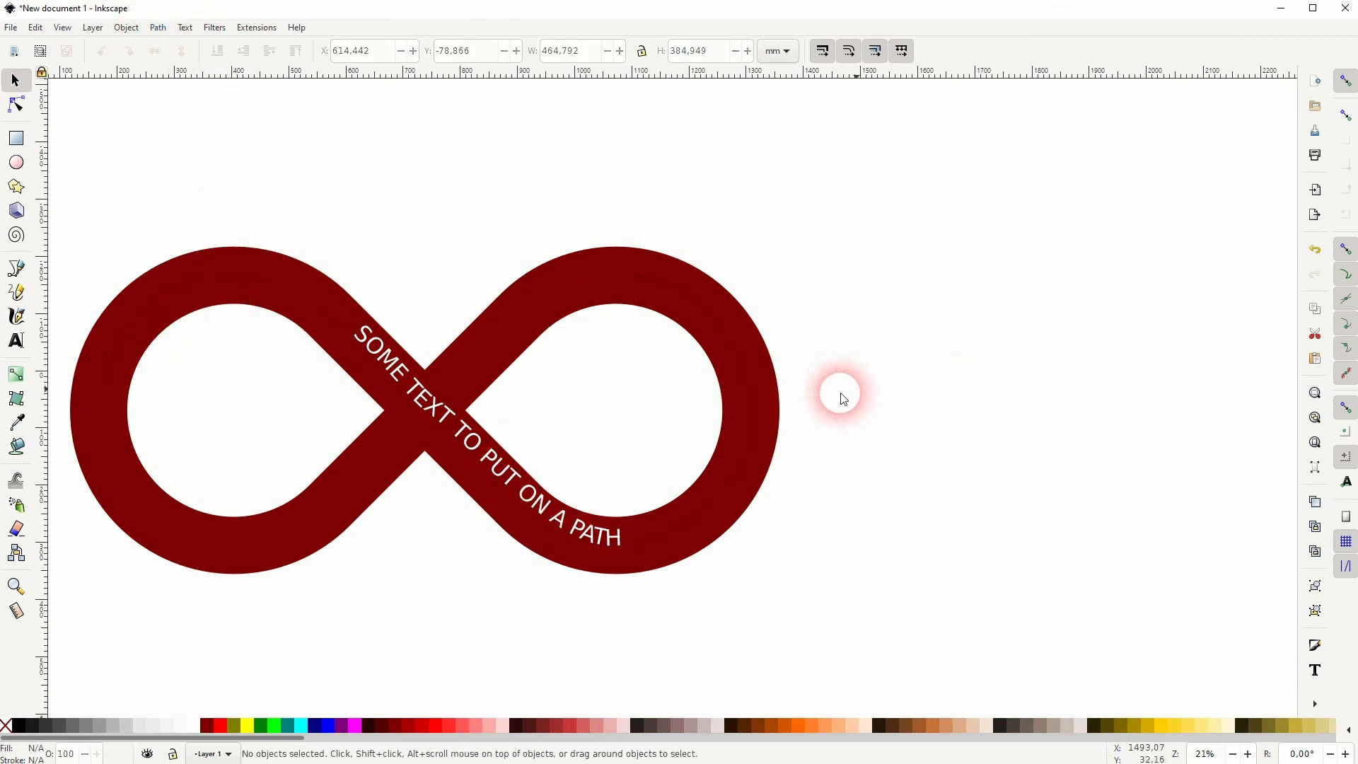
- Move the converted text about 55 mm left and 26 mm up along the band across the symbol's crossing
left_click(754, 408)
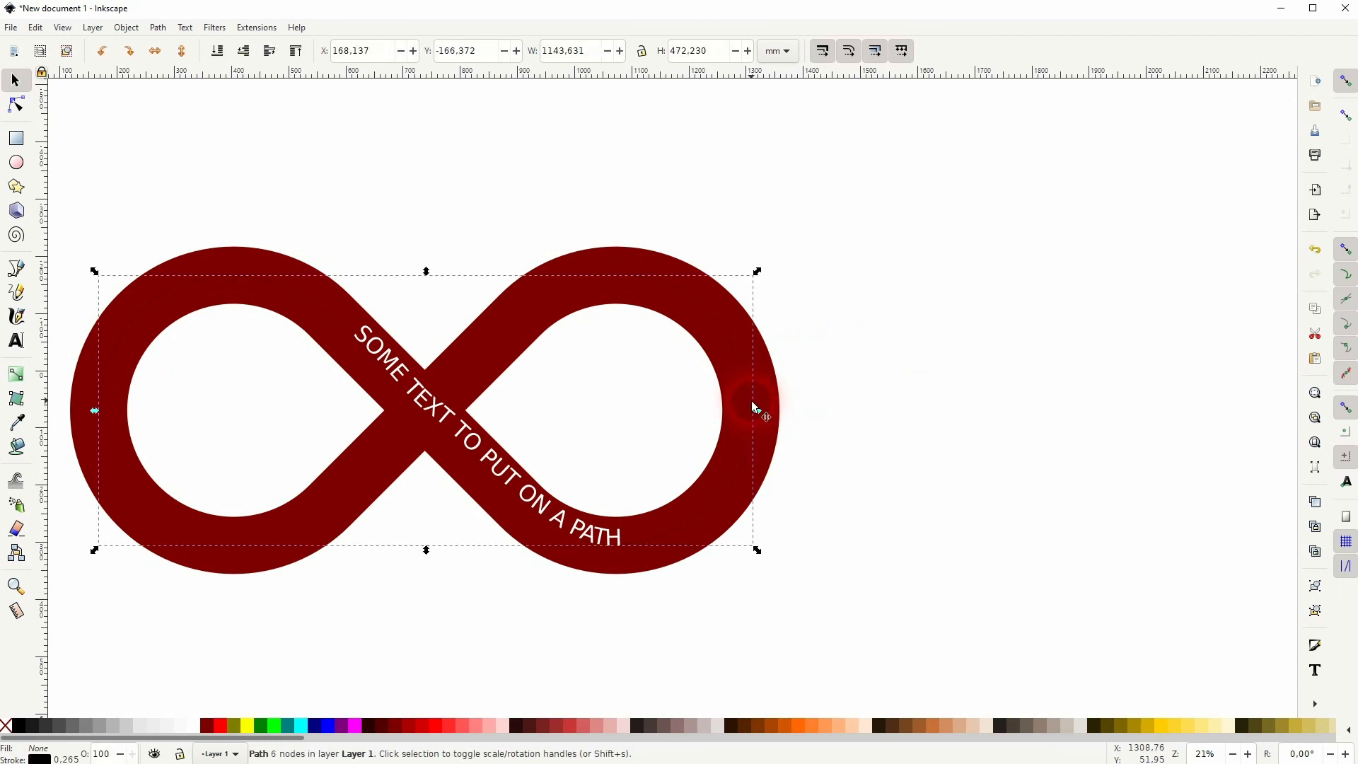
key("Escape")
left_click(592, 511)
left_click_drag(593, 522, 560, 513)
left_click(912, 453)
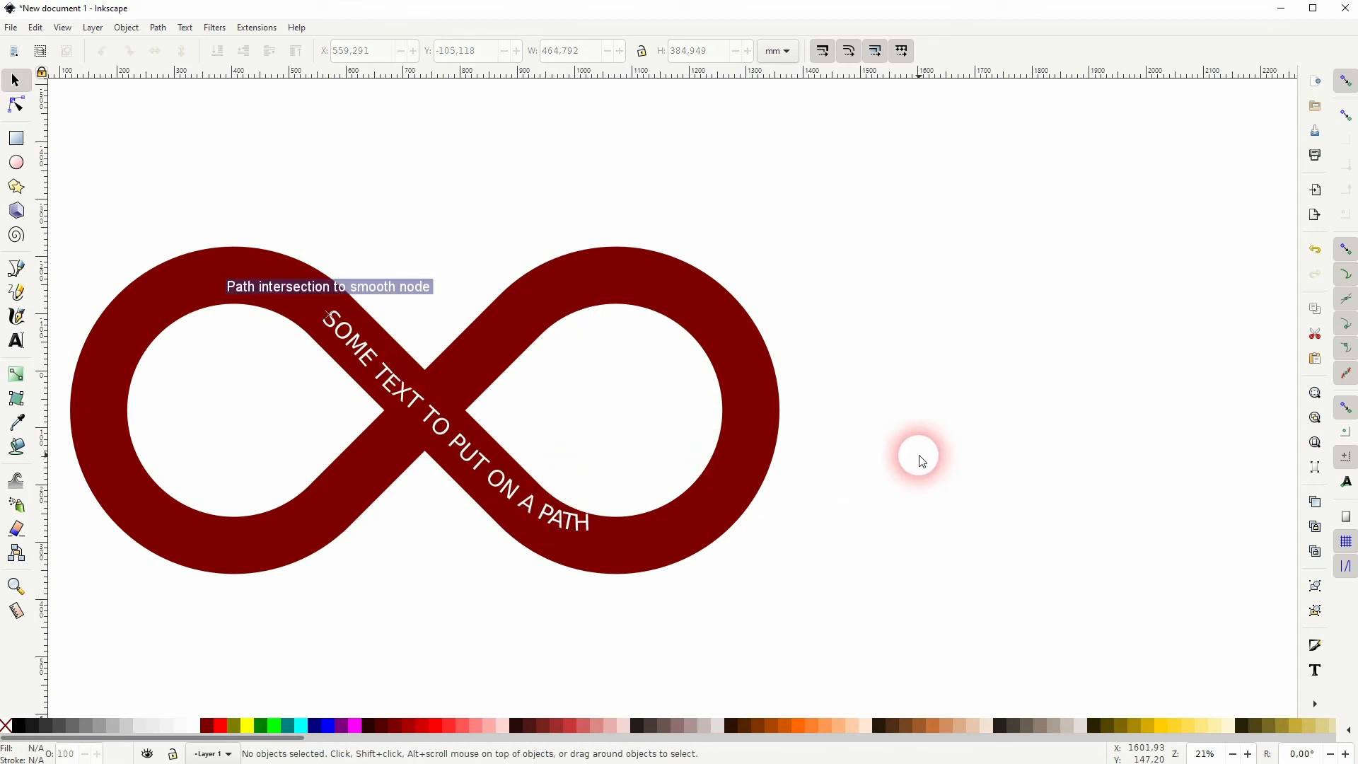